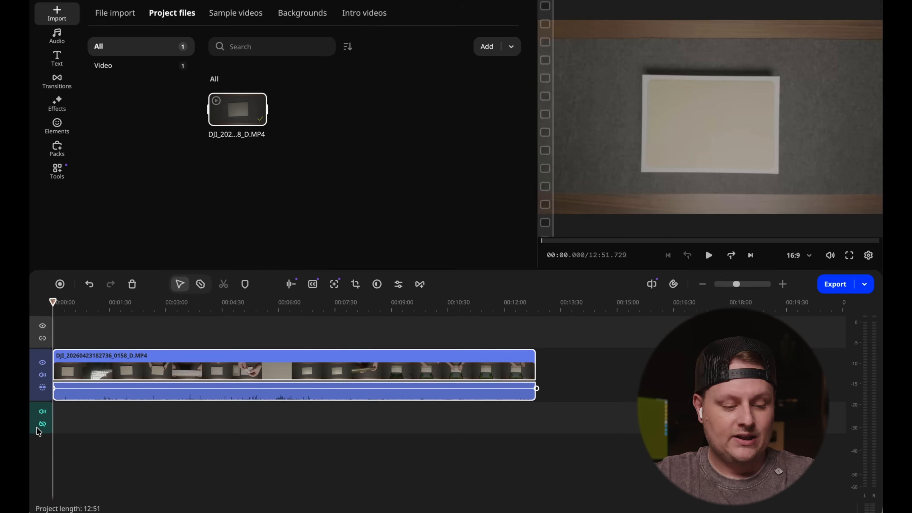
- Rotate the unboxing clip on the timeline by 180 degrees with Crop and rotate and apply the change
{"action": "left_click", "coordinate": [122, 372]}
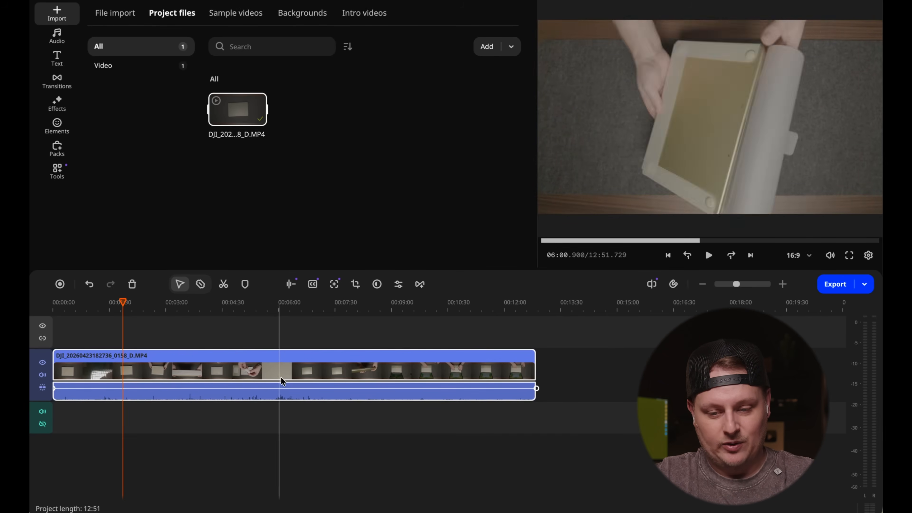
{"action": "left_click", "coordinate": [188, 377]}
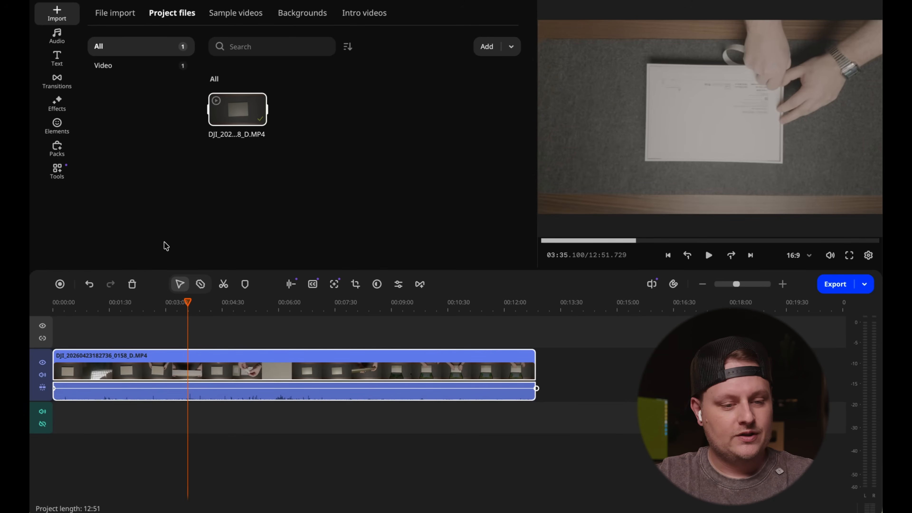
{"action": "left_click", "coordinate": [68, 167]}
{"action": "left_click", "coordinate": [124, 70]}
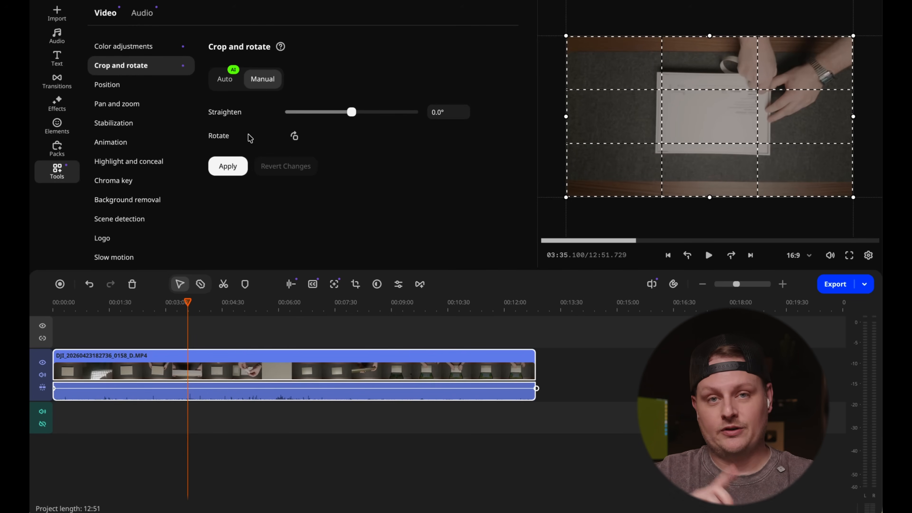
{"action": "left_click", "coordinate": [294, 137]}
{"action": "left_click", "coordinate": [294, 136]}
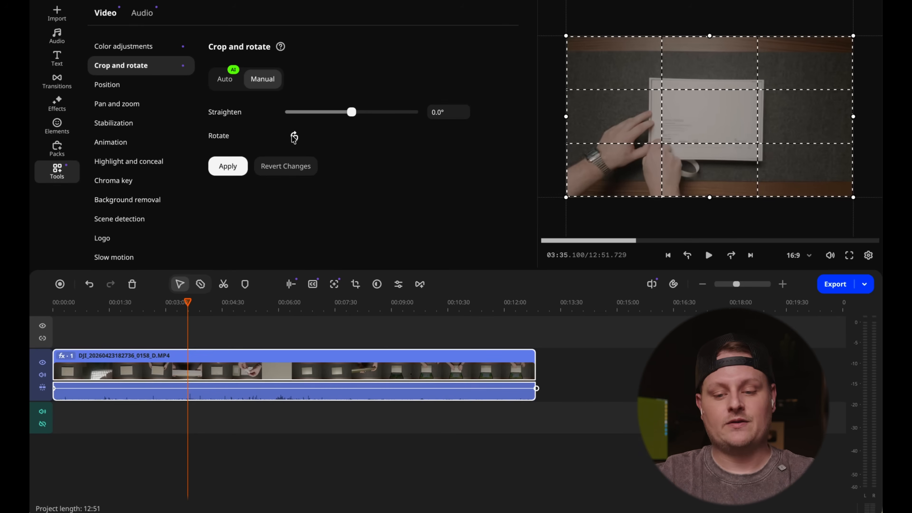
{"action": "left_click", "coordinate": [222, 167]}
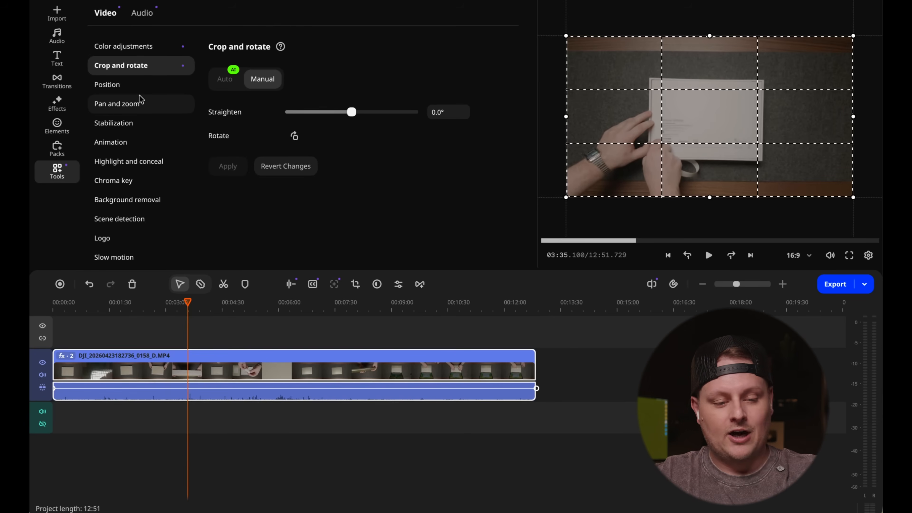
- Look through the clip's Pan and zoom, Stabilization, Chroma key, Scene detection, Logo and Background removal tools
{"action": "left_click", "coordinate": [122, 103]}
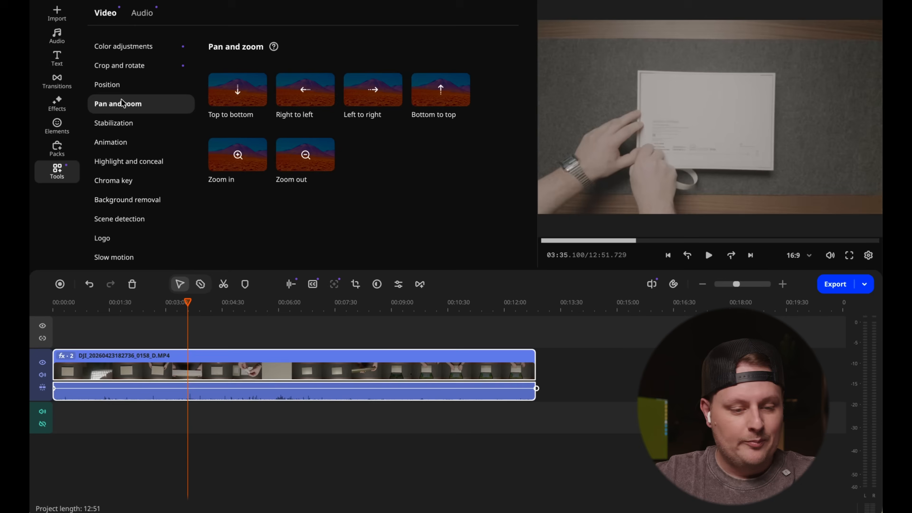
{"action": "left_click", "coordinate": [121, 126]}
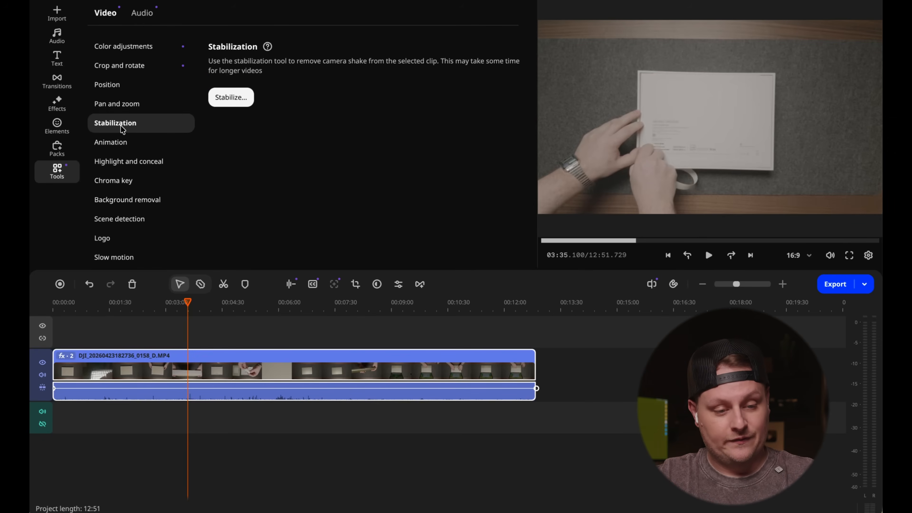
{"action": "left_click", "coordinate": [104, 178]}
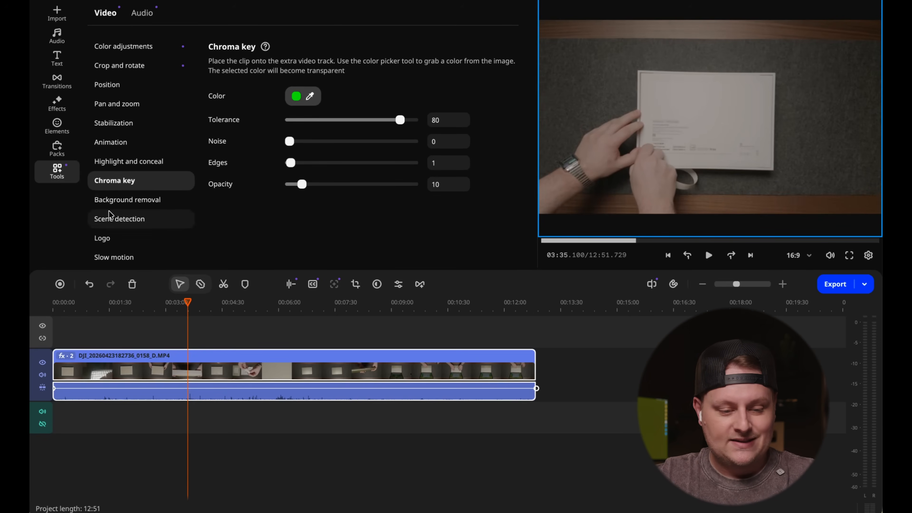
{"action": "left_click", "coordinate": [115, 219]}
{"action": "left_click", "coordinate": [106, 237]}
{"action": "left_click", "coordinate": [119, 205]}
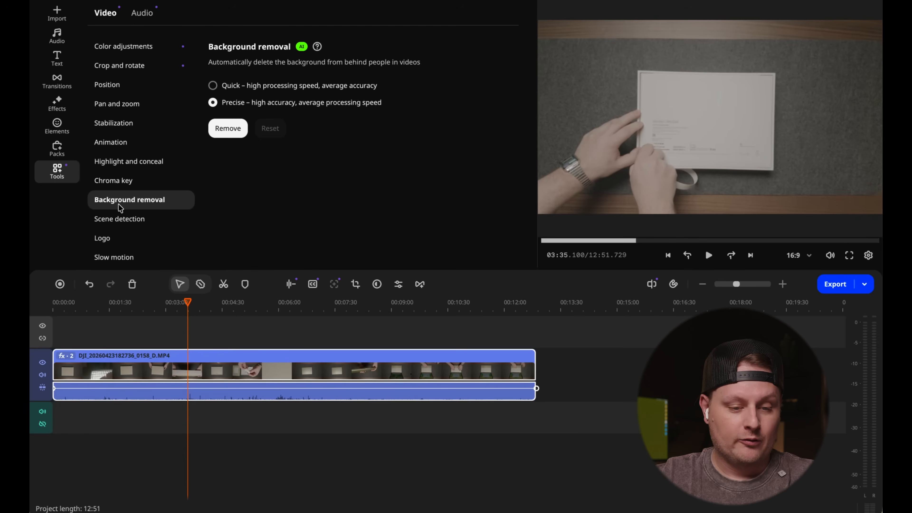
{"action": "left_click", "coordinate": [132, 65]}
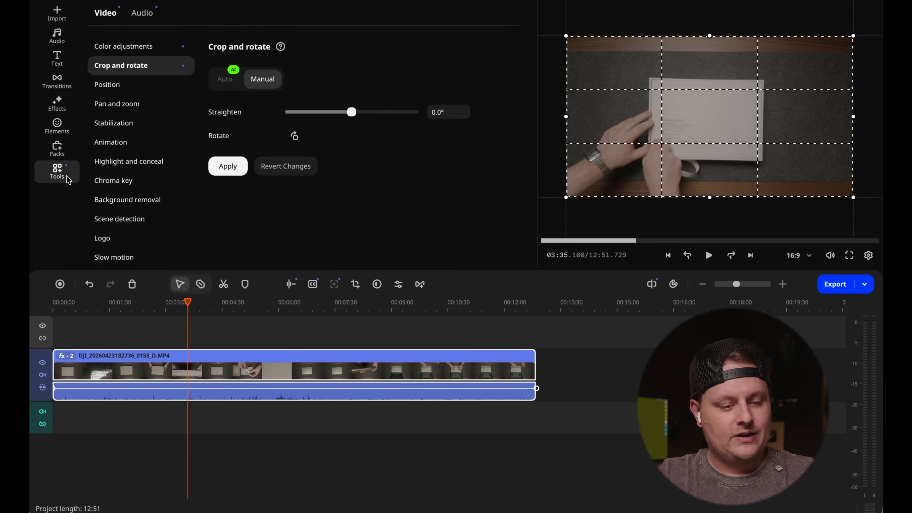
- Review the color adjustment presets and the manual color adjustment sliders for the clip
{"action": "left_click", "coordinate": [135, 44]}
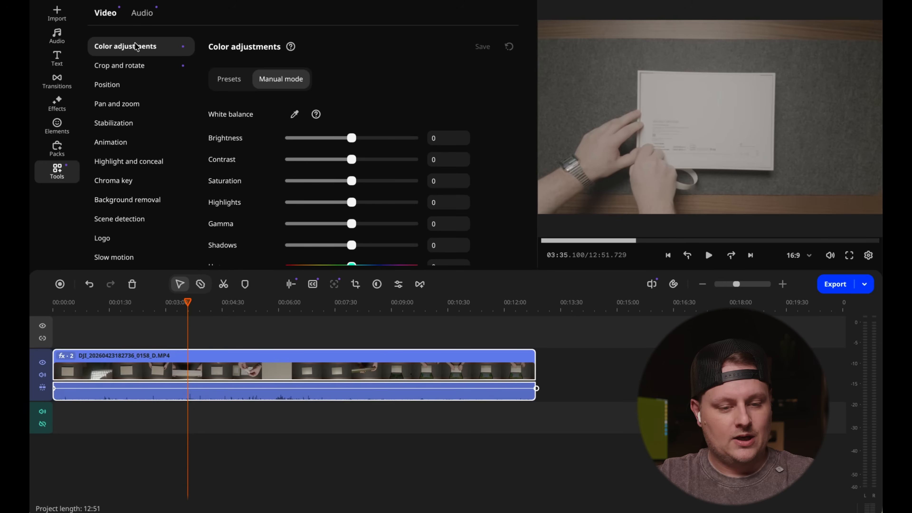
{"action": "left_click", "coordinate": [239, 81]}
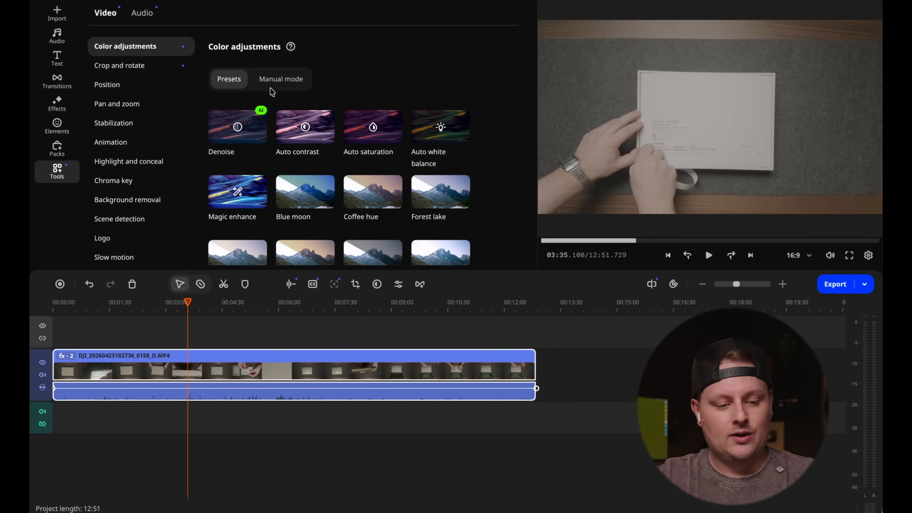
{"action": "scroll", "coordinate": [492, 119], "scroll_direction": "down", "scroll_amount": 2}
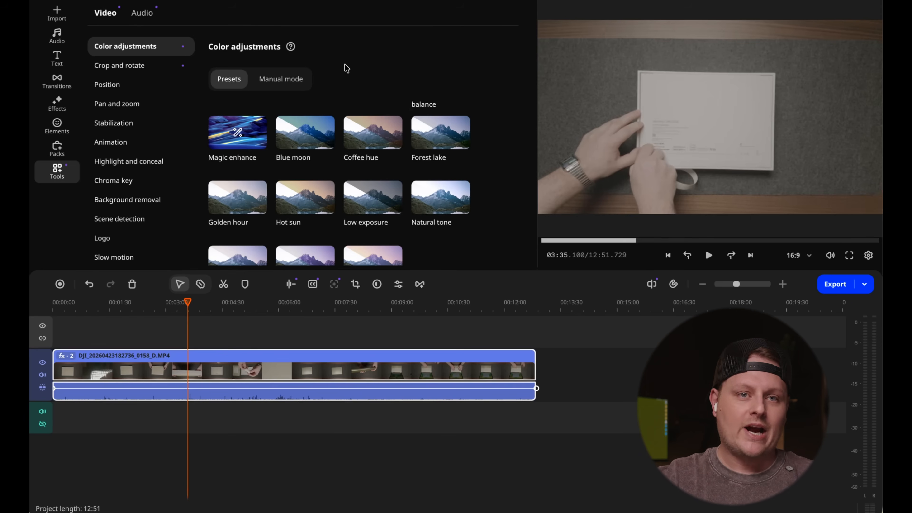
{"action": "scroll", "coordinate": [344, 67], "scroll_direction": "up", "scroll_amount": 2}
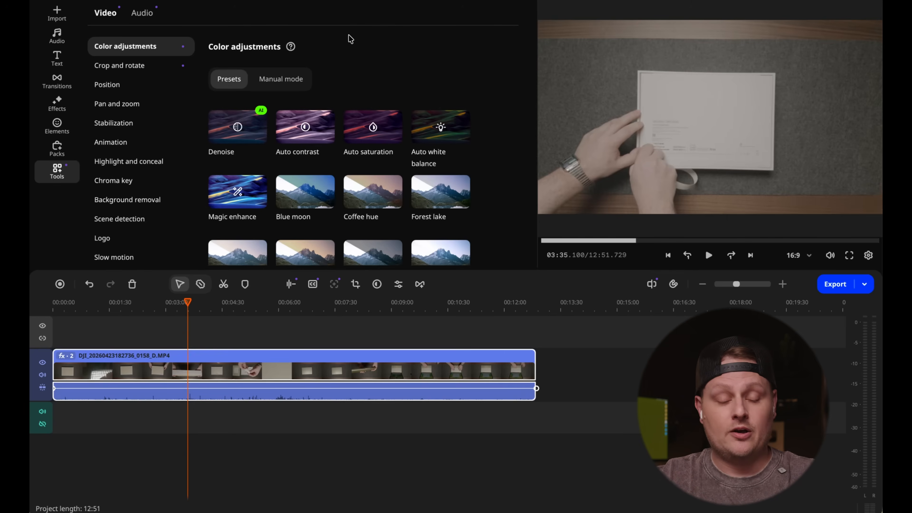
{"action": "left_click", "coordinate": [294, 82]}
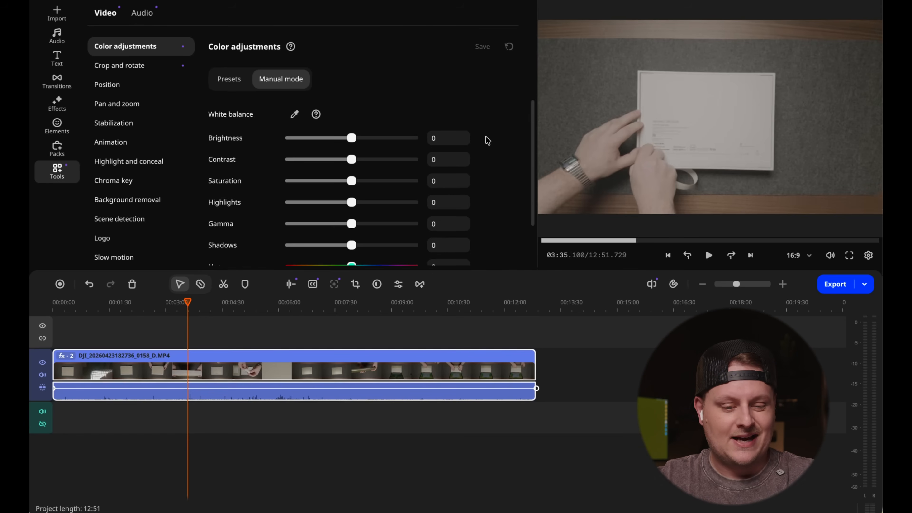
{"action": "scroll", "coordinate": [485, 136], "scroll_direction": "down", "scroll_amount": 2}
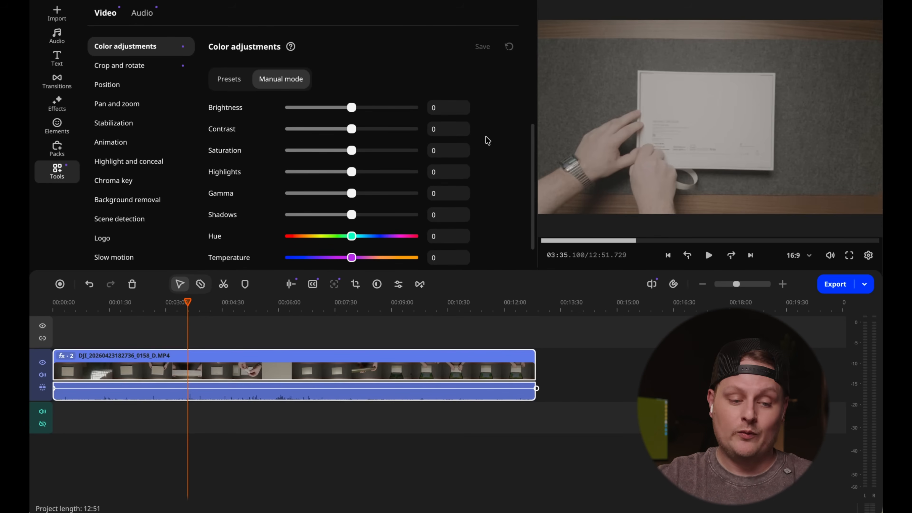
- Apply the imported DJI OSMO Pocket 4 D-Log to Rec LUT to the clip on the timeline
{"action": "left_click", "coordinate": [64, 105]}
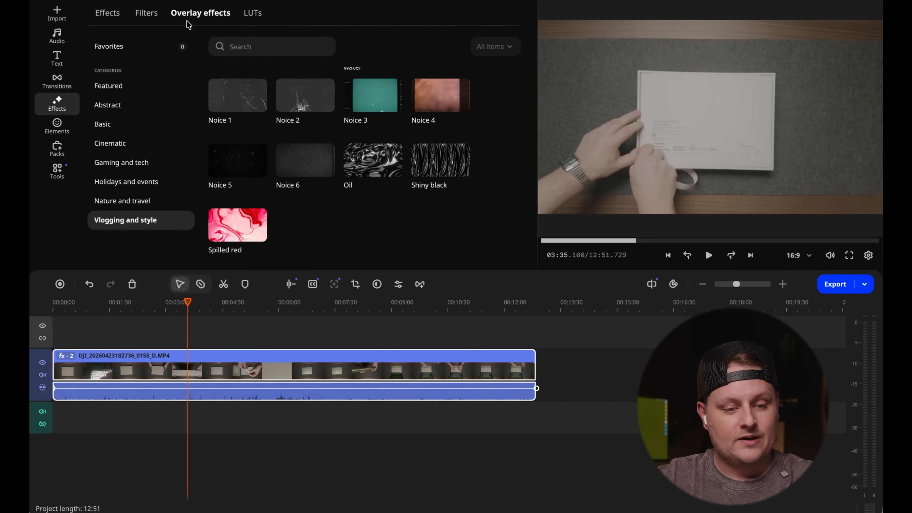
{"action": "left_click", "coordinate": [253, 13]}
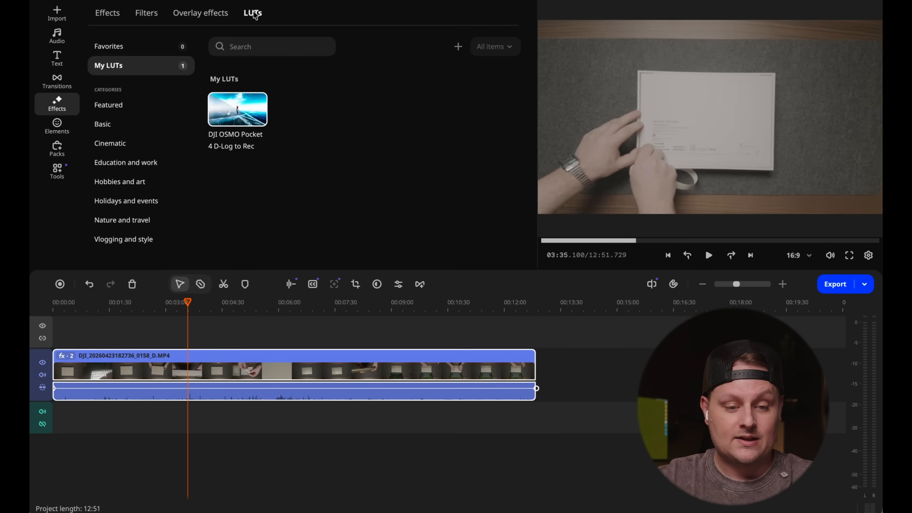
{"action": "left_click", "coordinate": [262, 96]}
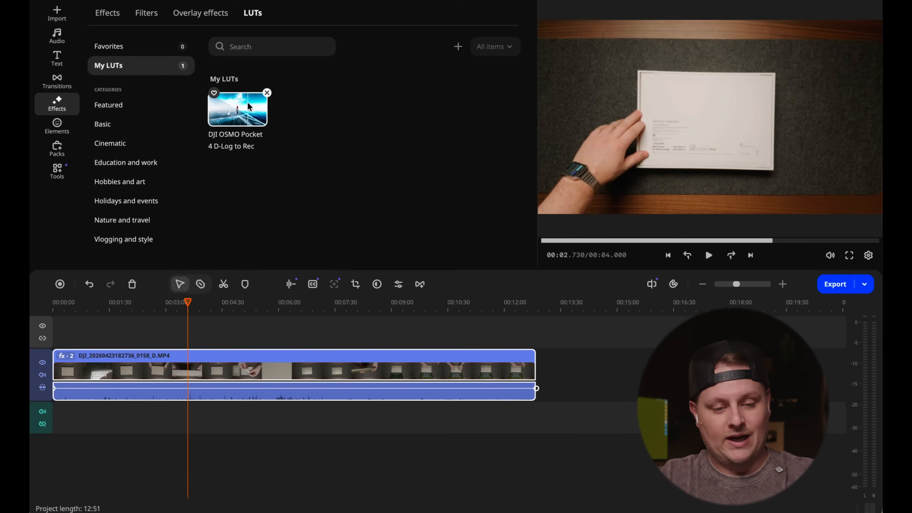
{"action": "left_click_drag", "start_coordinate": [249, 106], "coordinate": [188, 353]}
- Using the frame at about 02:39 as reference, set the clip's color temperature to -23 and highlights to -53
{"action": "left_click", "coordinate": [152, 306]}
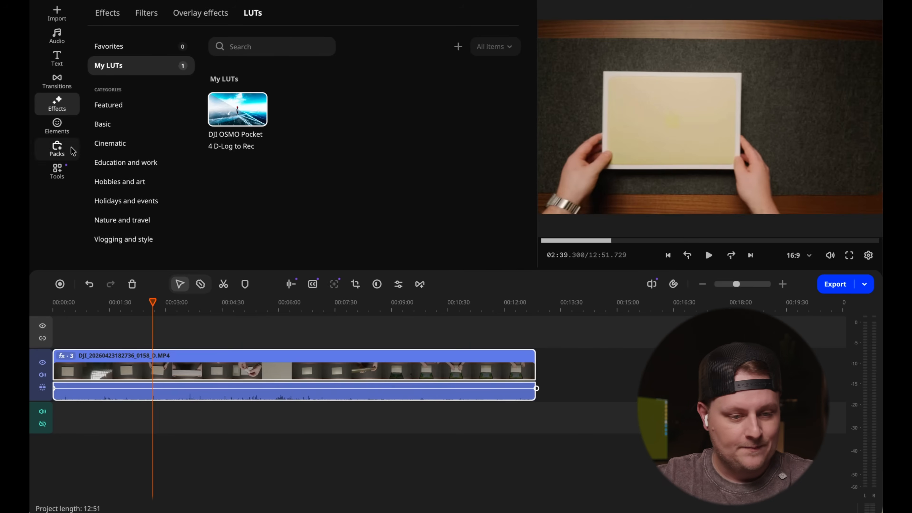
{"action": "left_click", "coordinate": [56, 170]}
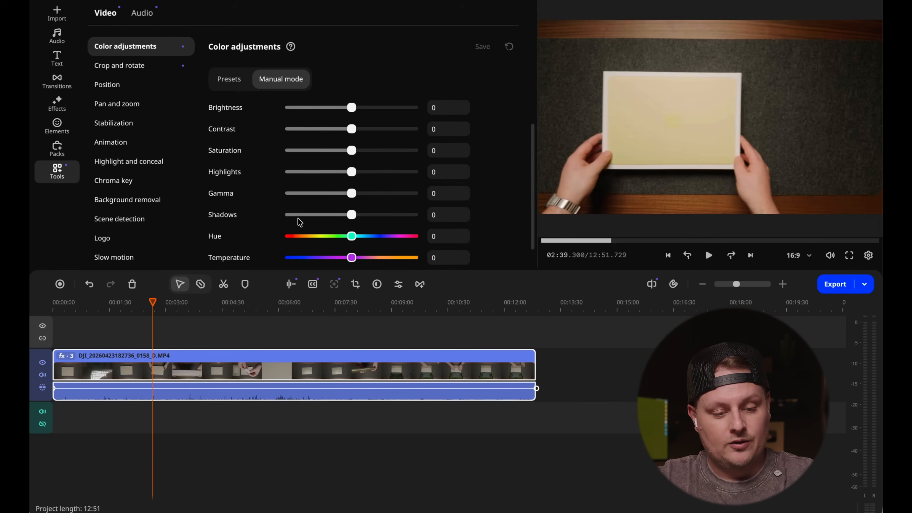
{"action": "scroll", "coordinate": [298, 218], "scroll_direction": "down", "scroll_amount": 1}
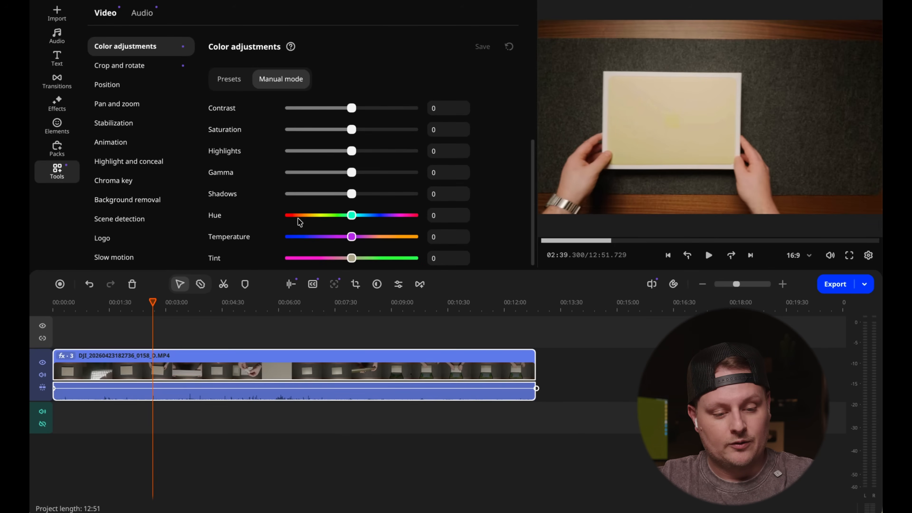
{"action": "left_click", "coordinate": [351, 237]}
{"action": "left_click_drag", "start_coordinate": [351, 237], "coordinate": [337, 239]}
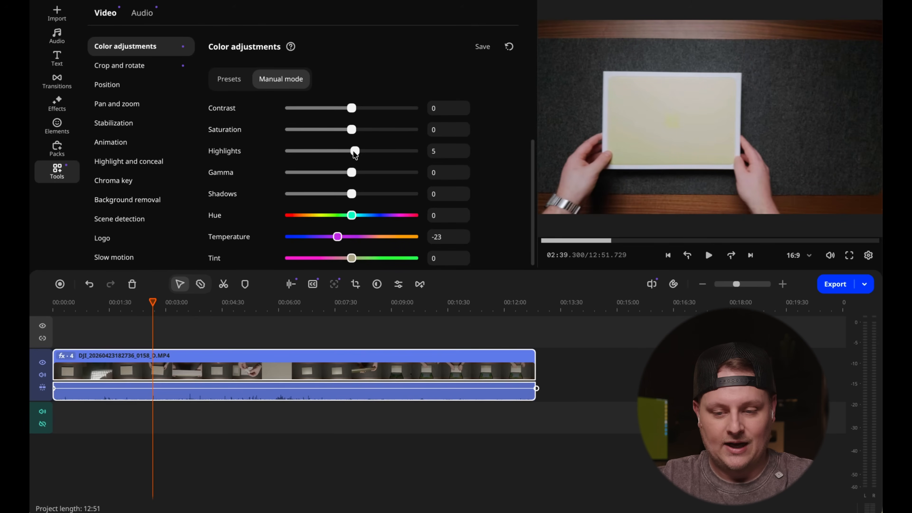
{"action": "left_click_drag", "start_coordinate": [352, 151], "coordinate": [318, 152]}
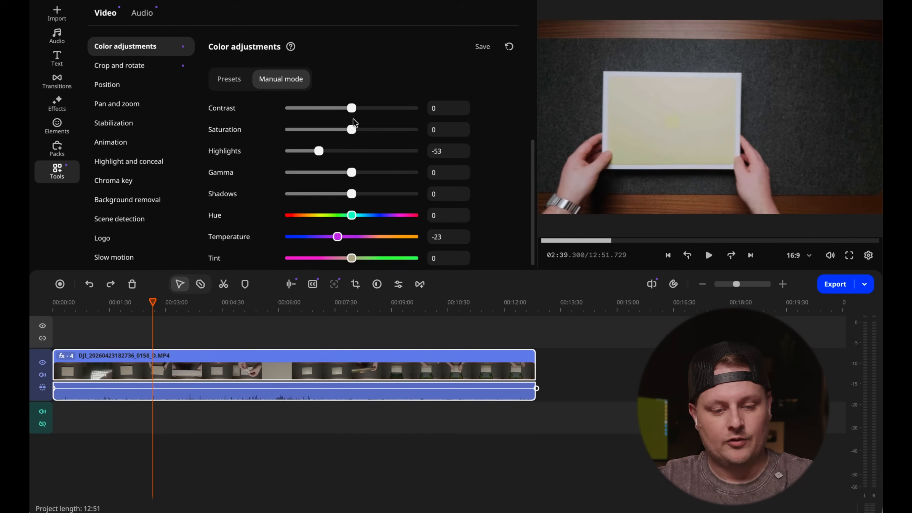
- Set the clip's contrast to 9 and shadows to 19 in the manual color adjustments
{"action": "left_click_drag", "start_coordinate": [351, 108], "coordinate": [350, 108]}
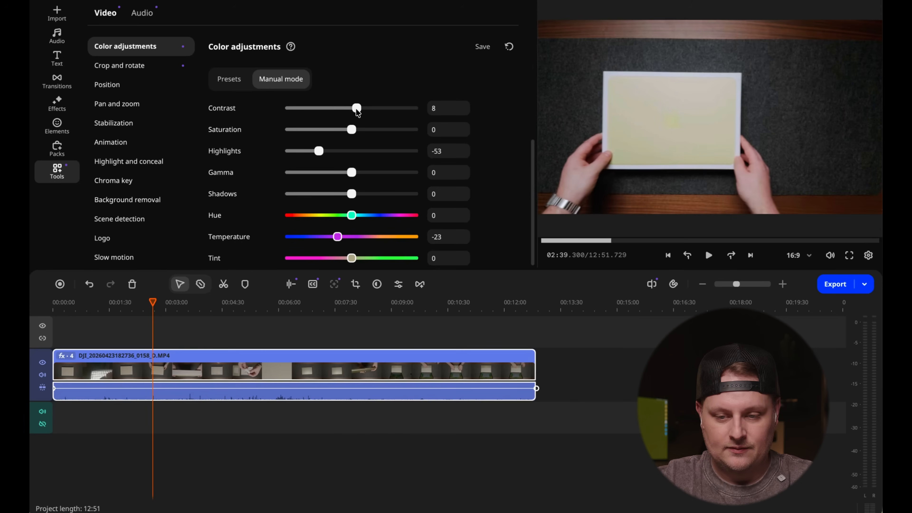
{"action": "scroll", "coordinate": [351, 141], "scroll_direction": "up", "scroll_amount": 2}
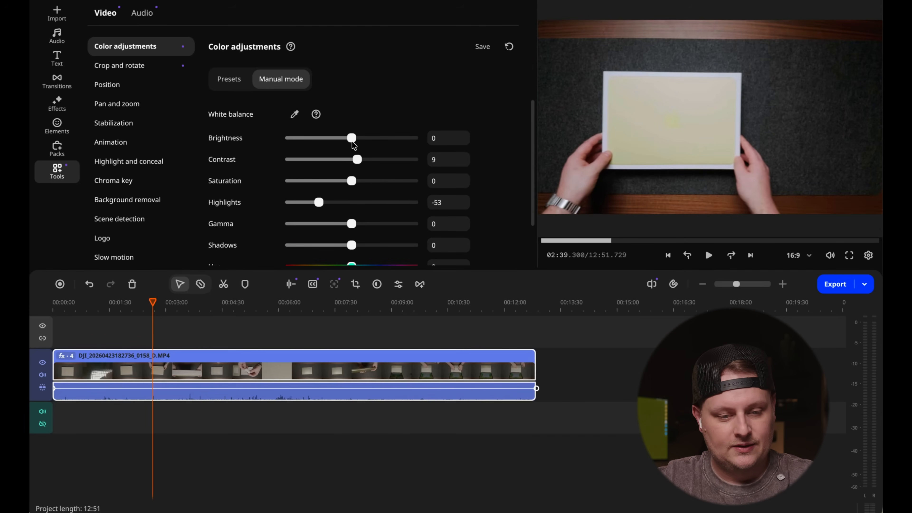
{"action": "scroll", "coordinate": [350, 198], "scroll_direction": "down", "scroll_amount": 2}
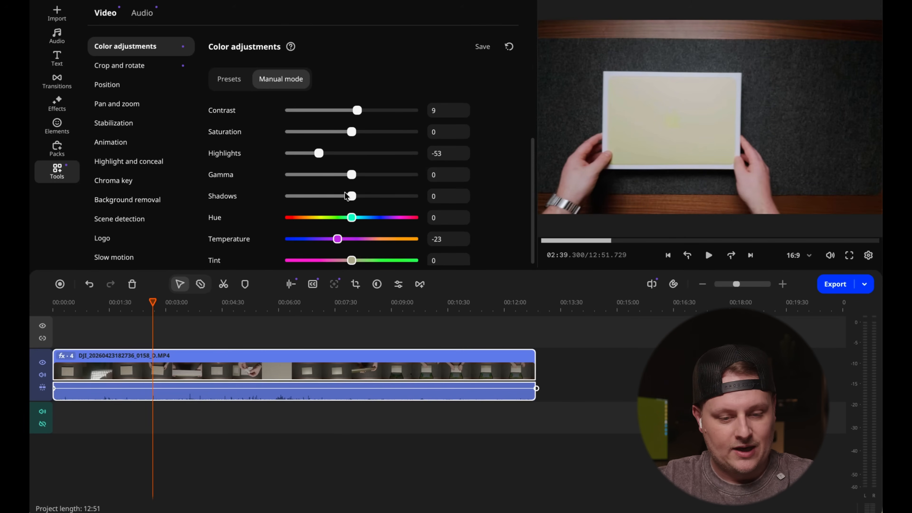
{"action": "left_click_drag", "start_coordinate": [351, 196], "coordinate": [361, 196]}
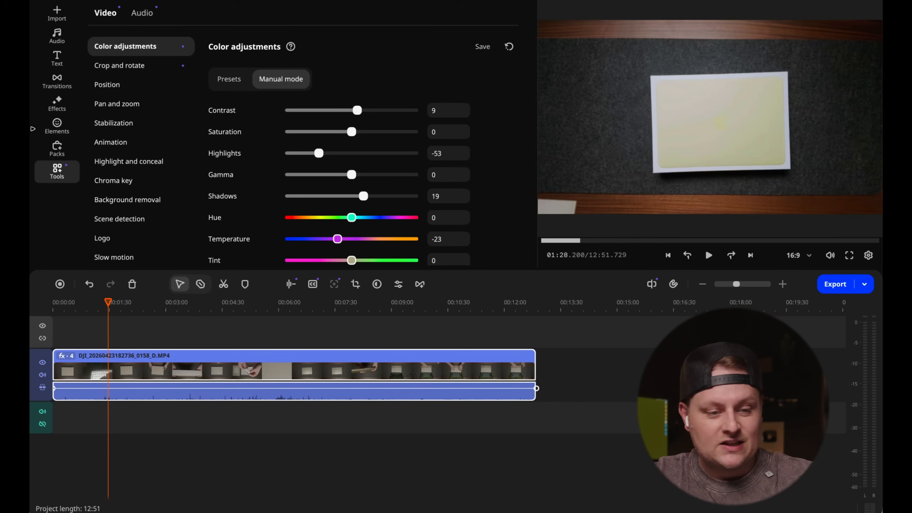
- Show the Lo-Fi category in the built-in music library
{"action": "left_click", "coordinate": [58, 35]}
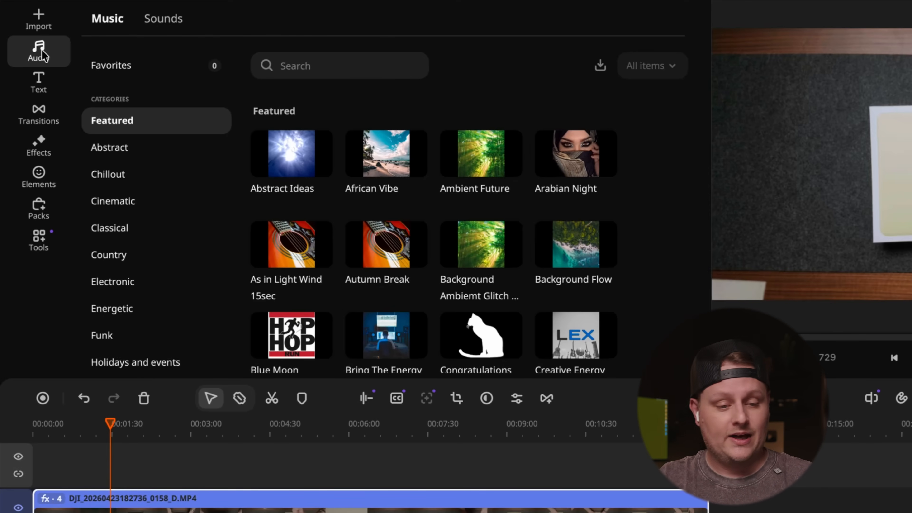
{"action": "mouse_move", "coordinate": [253, 253]}
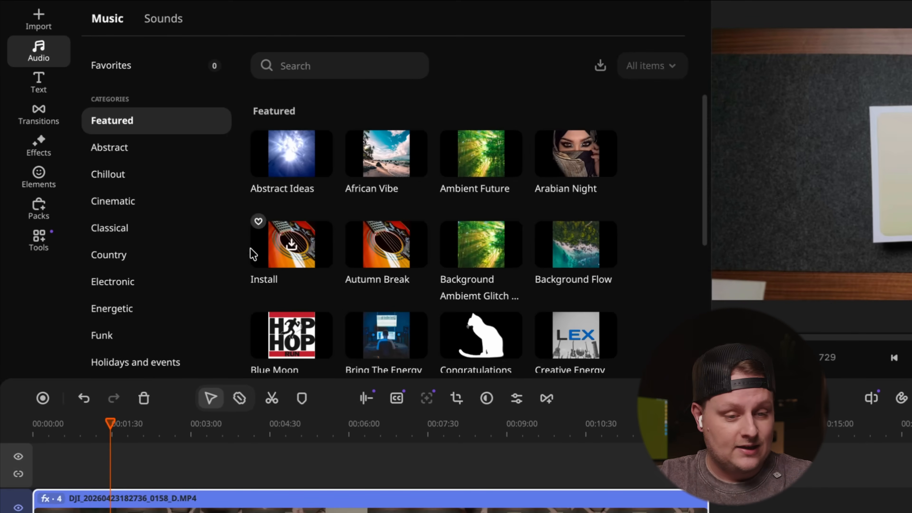
{"action": "scroll", "coordinate": [185, 163], "scroll_direction": "down", "scroll_amount": 1}
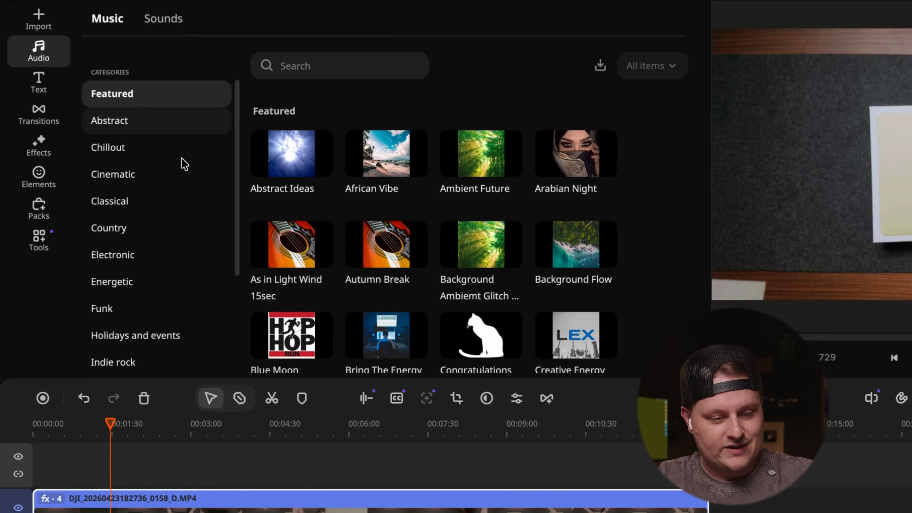
{"action": "scroll", "coordinate": [182, 158], "scroll_direction": "down", "scroll_amount": 1}
{"action": "scroll", "coordinate": [181, 158], "scroll_direction": "down", "scroll_amount": 2}
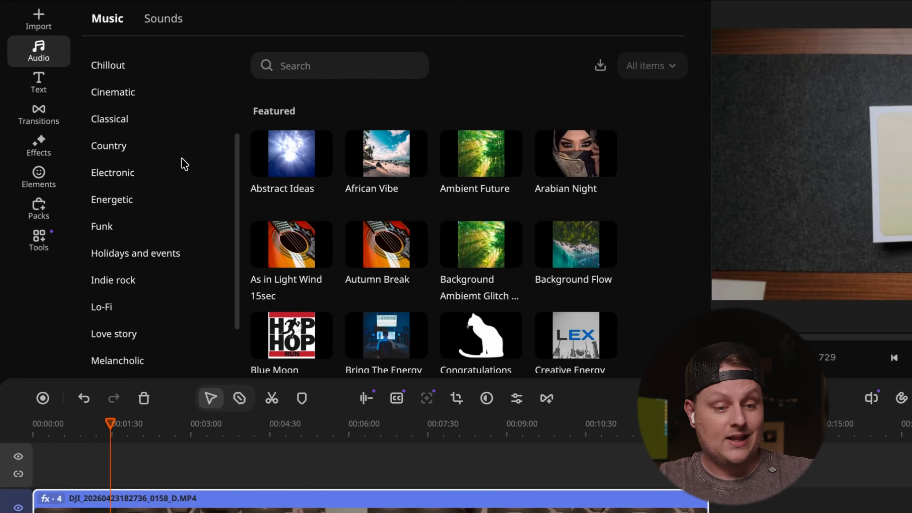
{"action": "scroll", "coordinate": [183, 163], "scroll_direction": "down", "scroll_amount": 1}
{"action": "left_click", "coordinate": [114, 280]}
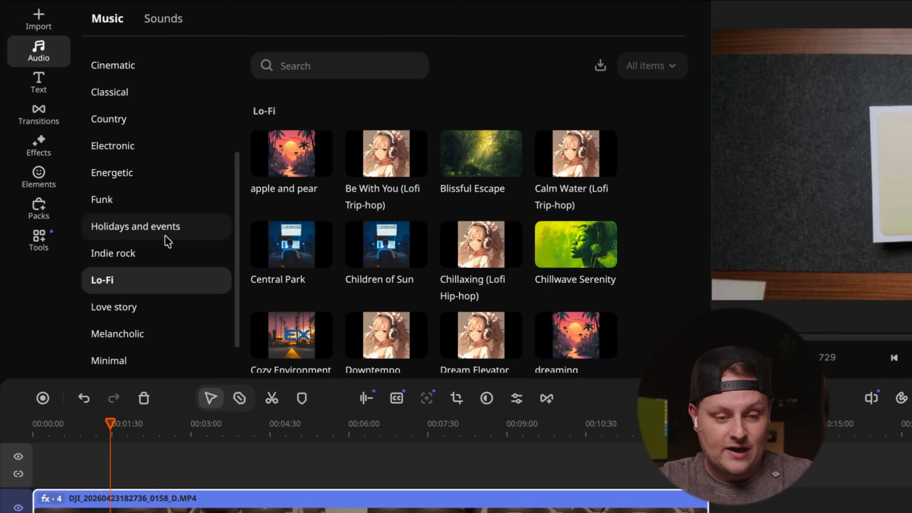
- Preview the Lo-Fi track "apple and pear" from about the 10-second mark and stop the playback
{"action": "left_click", "coordinate": [272, 169]}
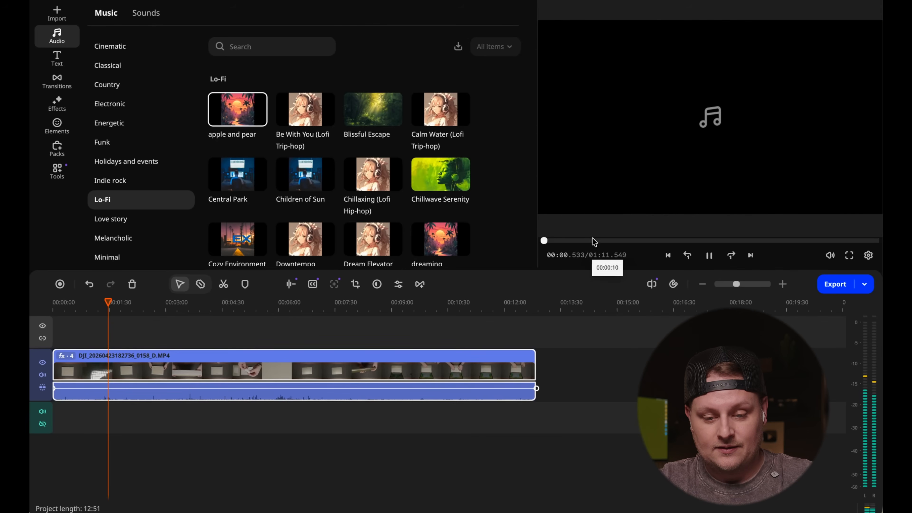
{"action": "left_click", "coordinate": [594, 240]}
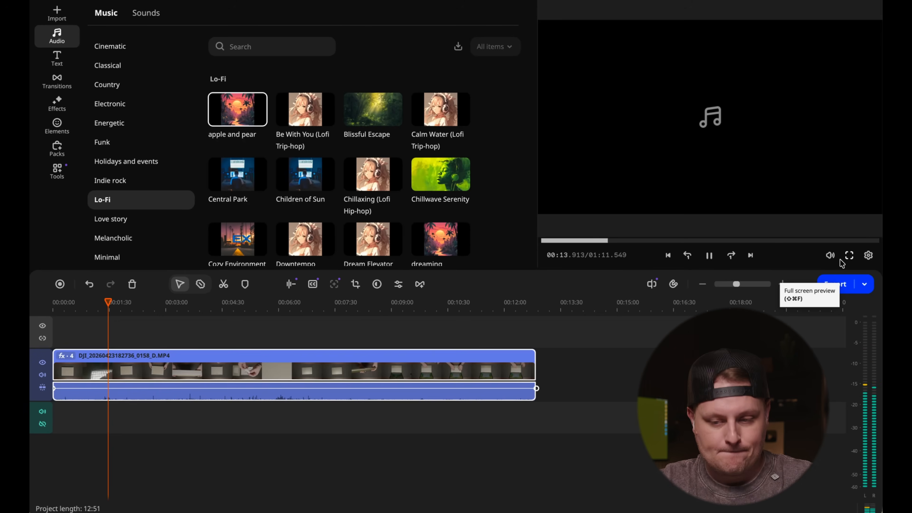
{"action": "left_click", "coordinate": [718, 256]}
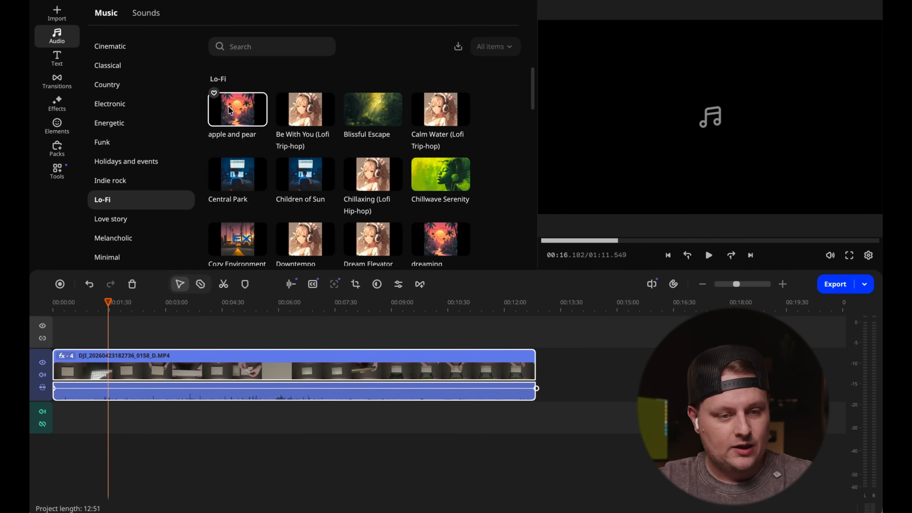
- Import ES_luv - bomull.mp3 from the Neo Project's music folder and place it at the start of the audio track
{"action": "left_click", "coordinate": [87, 20]}
{"action": "left_click", "coordinate": [66, 16]}
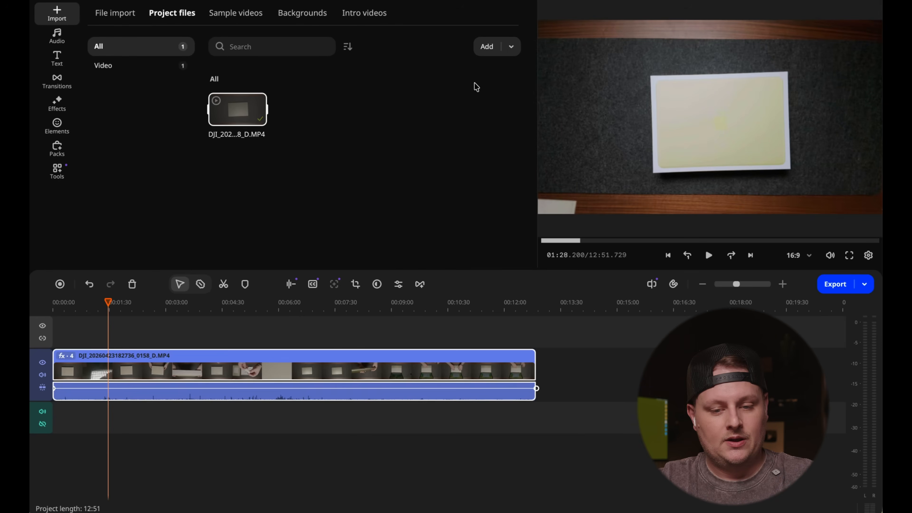
{"action": "left_click", "coordinate": [487, 47]}
{"action": "left_click", "coordinate": [474, 70]}
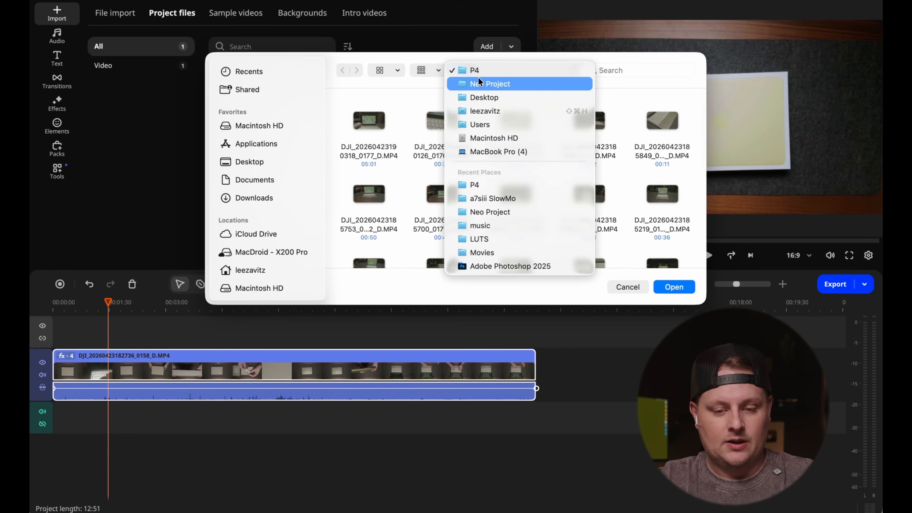
{"action": "left_click", "coordinate": [479, 81]}
{"action": "left_click", "coordinate": [446, 125]}
{"action": "double_click", "coordinate": [446, 121]}
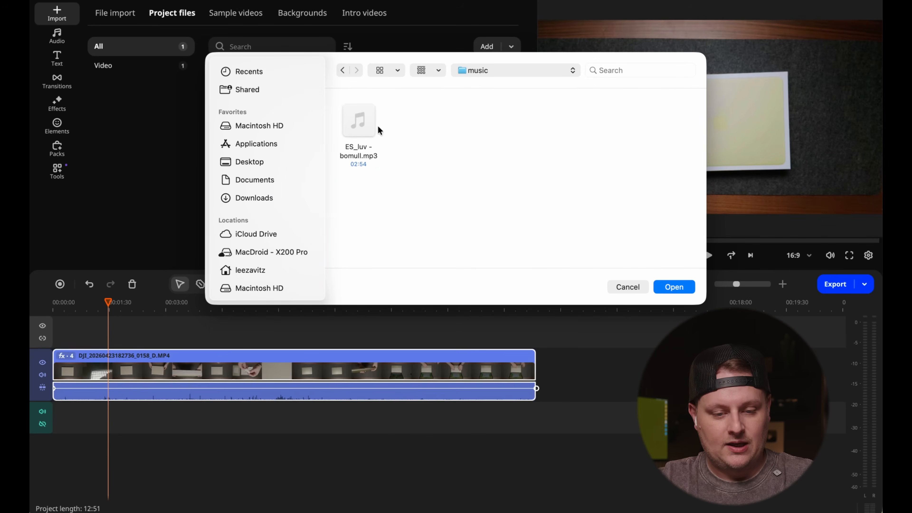
{"action": "double_click", "coordinate": [364, 126]}
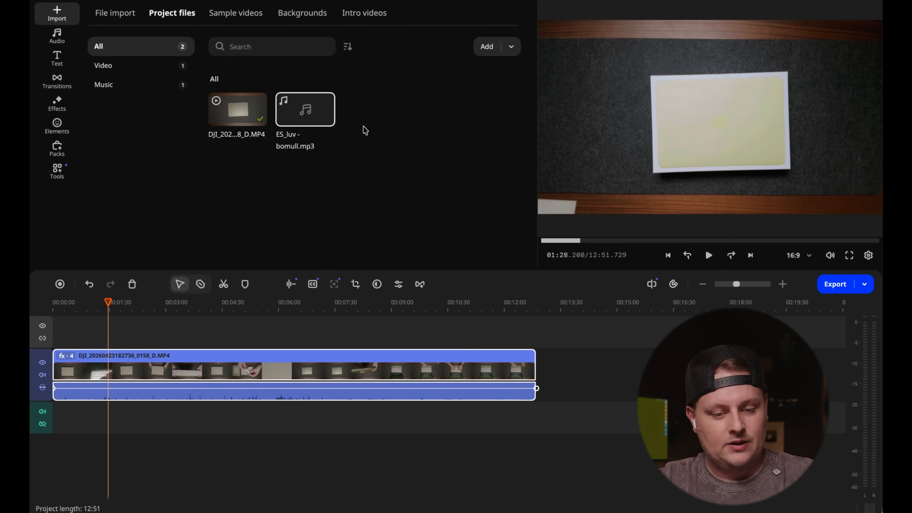
{"action": "left_click_drag", "start_coordinate": [307, 115], "coordinate": [69, 416]}
{"action": "left_click", "coordinate": [107, 425]}
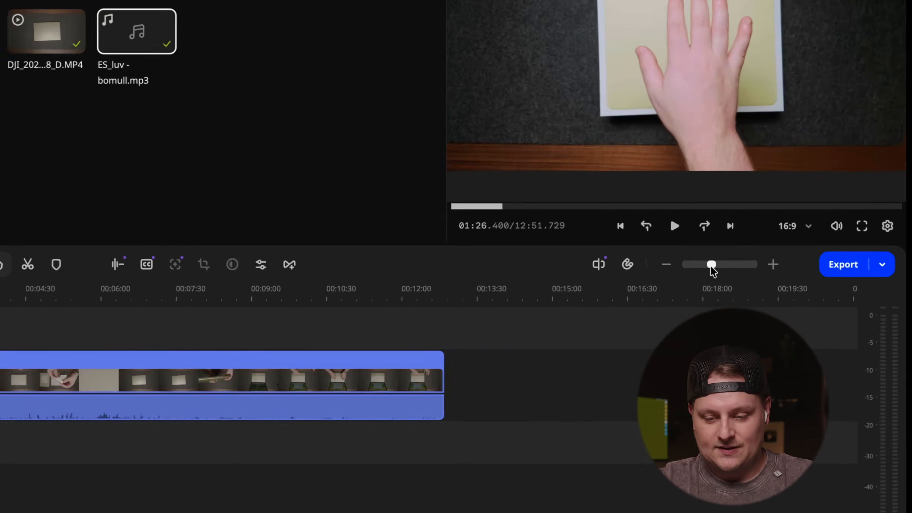
- Play the timeline from about 00:17 to about 00:21 to find a suitable starting point in the music
{"action": "left_click_drag", "start_coordinate": [736, 285], "coordinate": [716, 261]}
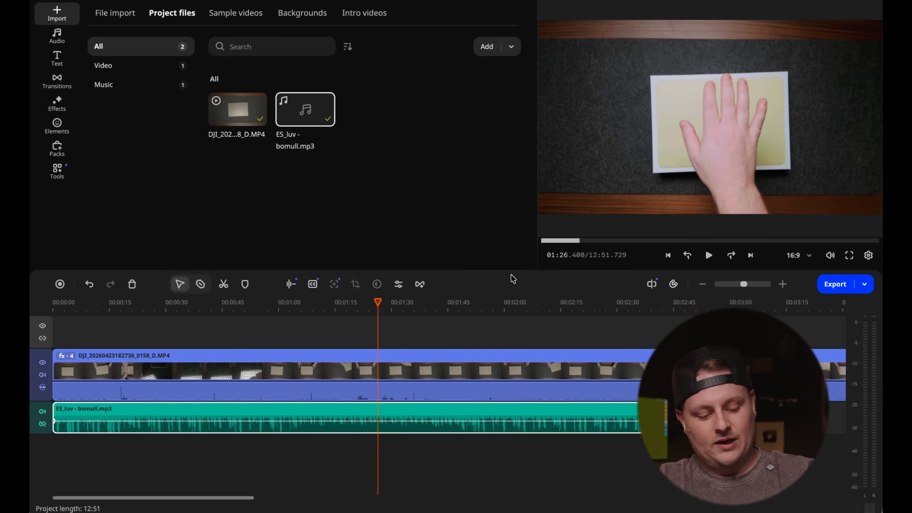
{"action": "key", "text": "super+minus"}
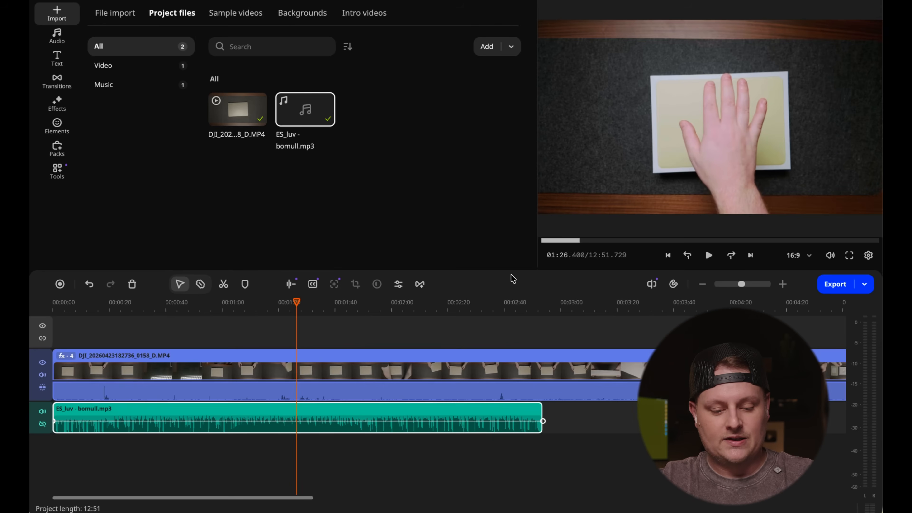
{"action": "key", "text": "super+equal"}
{"action": "key", "text": "super+equal"}
{"action": "key", "text": "super+minus"}
{"action": "key", "text": "super+minus"}
{"action": "key", "text": "super+equal"}
{"action": "key", "text": "super+equal"}
{"action": "key", "text": "super+equal"}
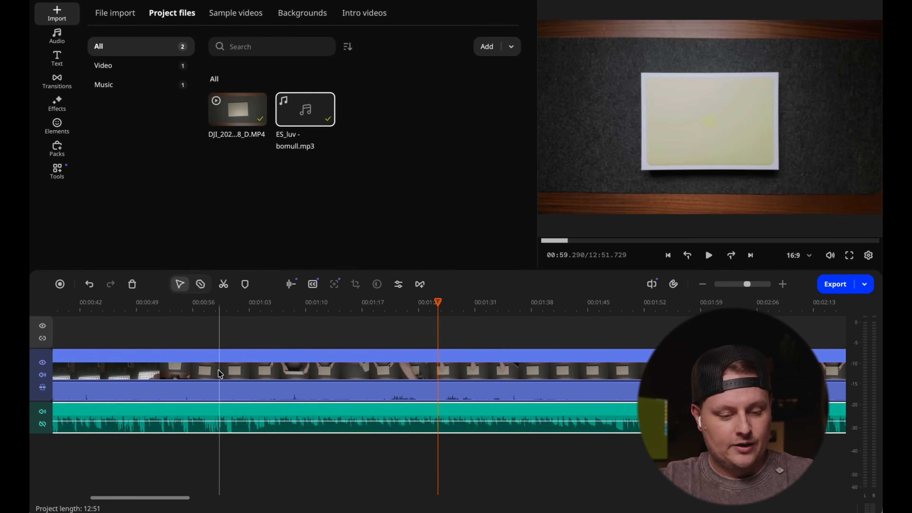
{"action": "scroll", "coordinate": [218, 370], "scroll_direction": "left", "scroll_amount": 5}
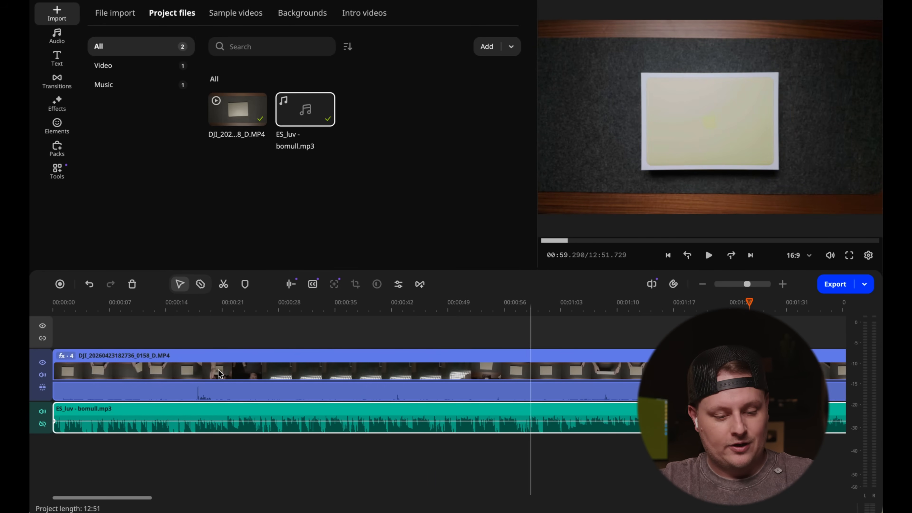
{"action": "left_click", "coordinate": [191, 312]}
{"action": "key", "text": "space"}
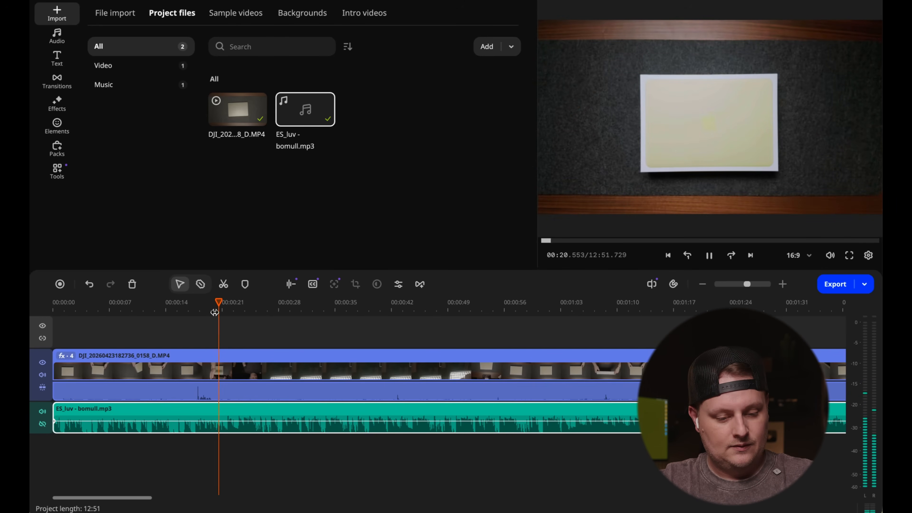
{"action": "key", "text": "space"}
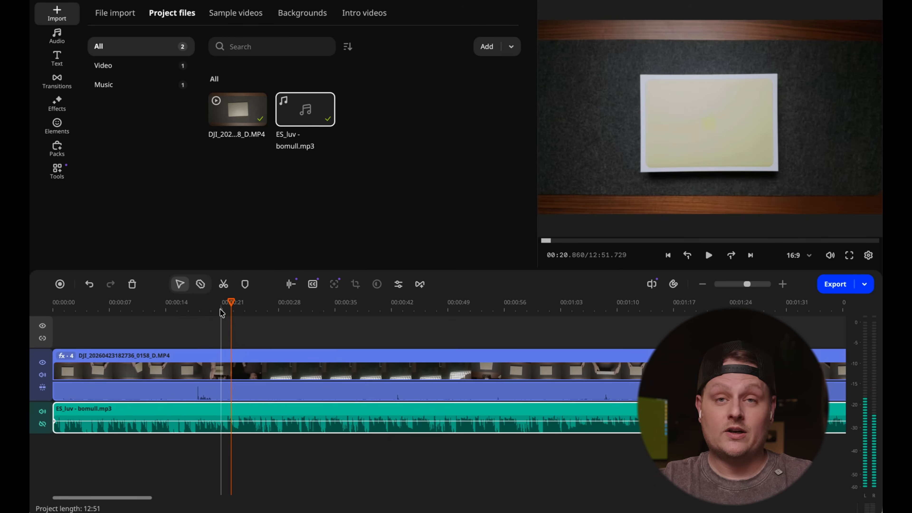
- Split the music clip at about 00:21.5
{"action": "left_click_drag", "start_coordinate": [231, 302], "coordinate": [228, 302]}
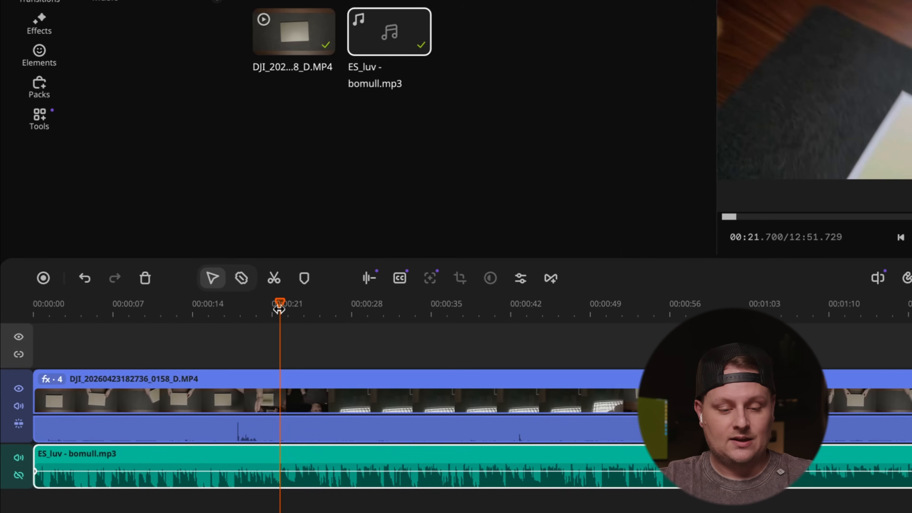
{"action": "left_click", "coordinate": [241, 278]}
{"action": "left_click", "coordinate": [277, 467]}
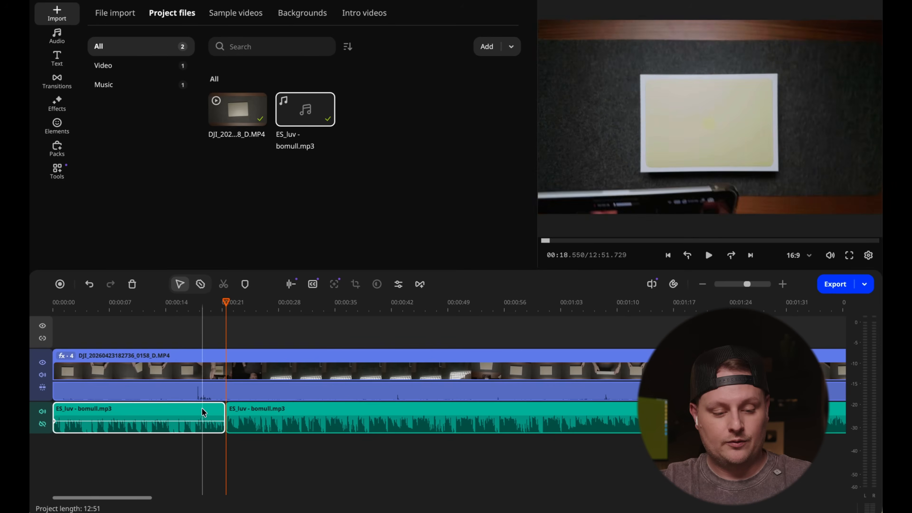
- Delete the music section before the cut and close the gap it leaves at the start of the audio track
{"action": "left_click", "coordinate": [234, 452]}
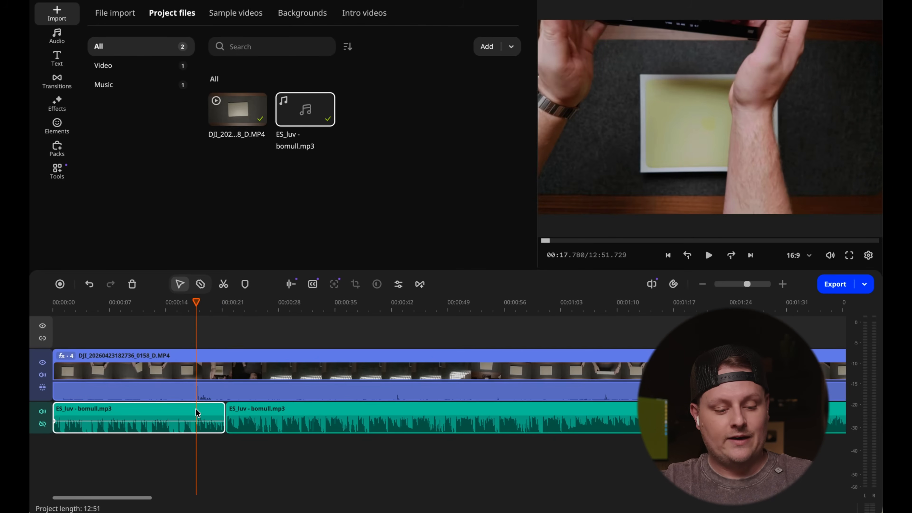
{"action": "key", "text": "Delete"}
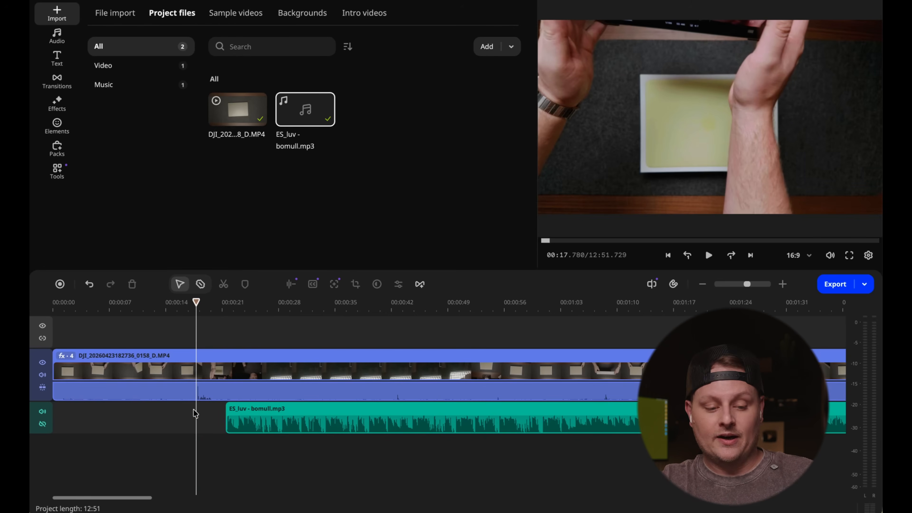
{"action": "left_click", "coordinate": [181, 419]}
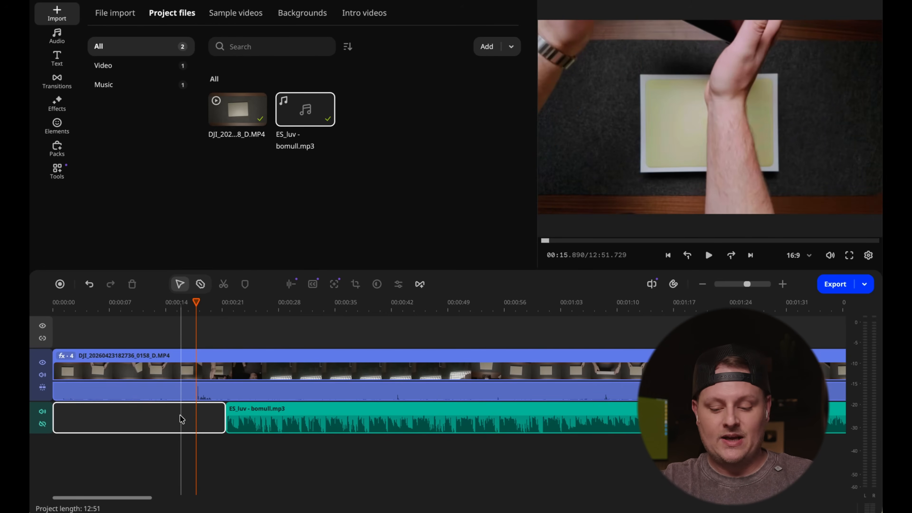
{"action": "key", "text": "Delete"}
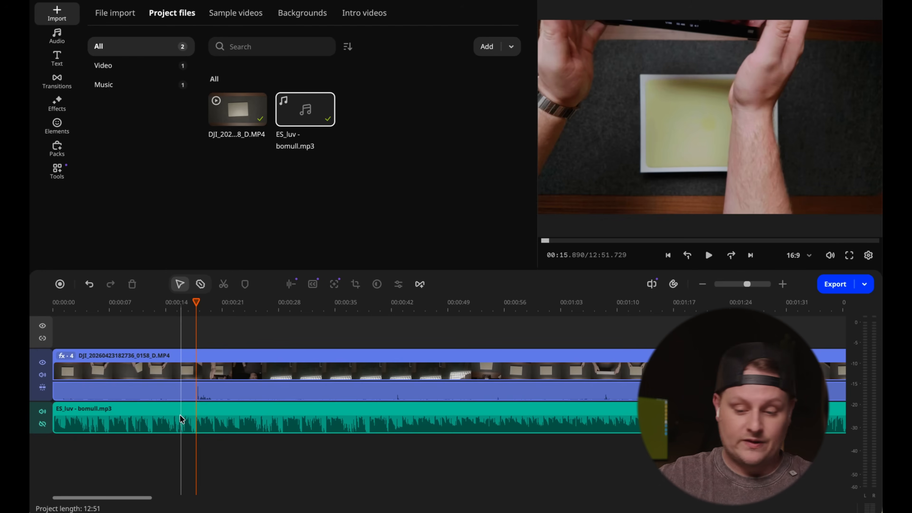
- Play the first two seconds of the timeline to check how the trimmed music opens
{"action": "left_click_drag", "start_coordinate": [146, 306], "coordinate": [30, 307]}
{"action": "key", "text": "space"}
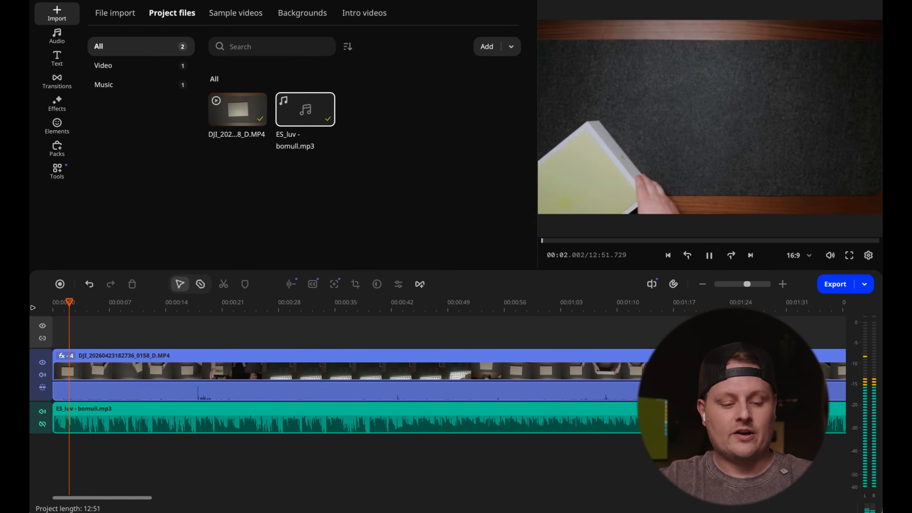
{"action": "key", "text": "space"}
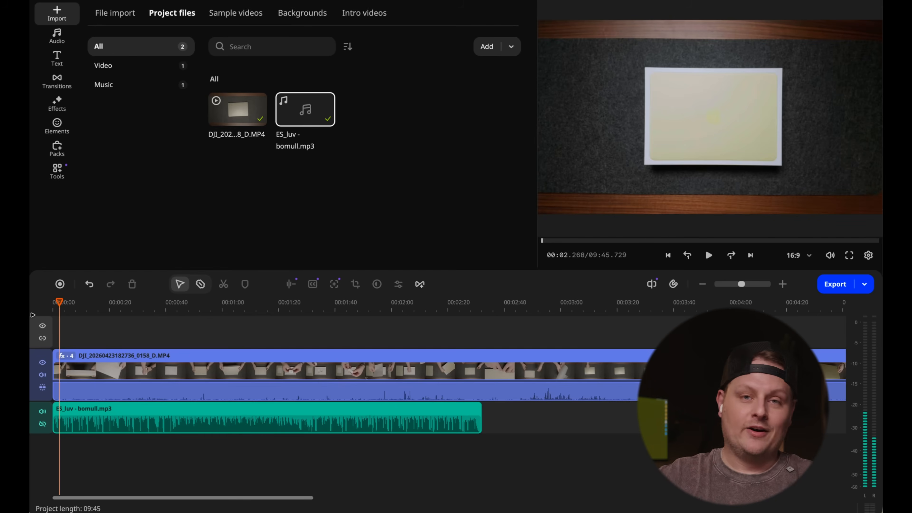
- Run beat detection on the ES_luv - bomull.mp3 clip to add beat markers to the timeline
{"action": "key", "text": "super+equal"}
{"action": "key", "text": "super+equal"}
{"action": "key", "text": "super+equal"}
{"action": "key", "text": "super+equal"}
{"action": "key", "text": "super+equal"}
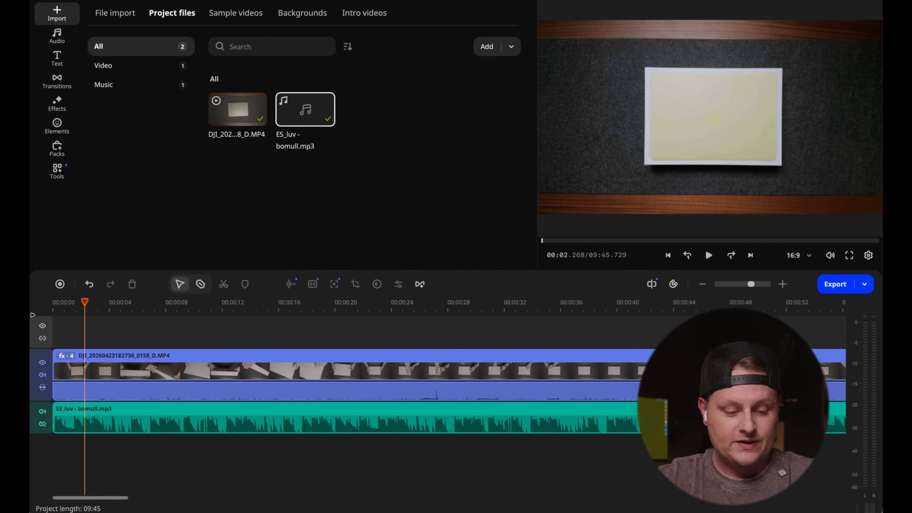
{"action": "left_click", "coordinate": [81, 302]}
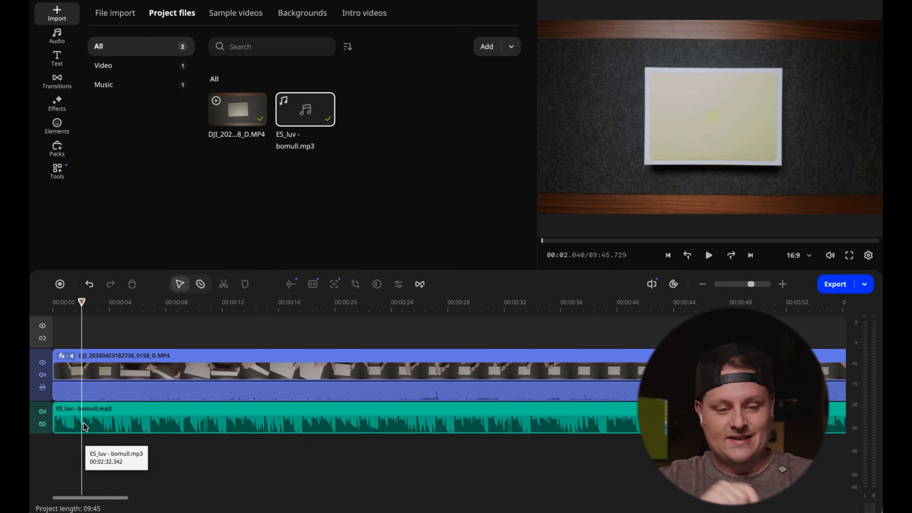
{"action": "left_click", "coordinate": [144, 423]}
{"action": "left_click", "coordinate": [57, 171]}
{"action": "left_click", "coordinate": [142, 13]}
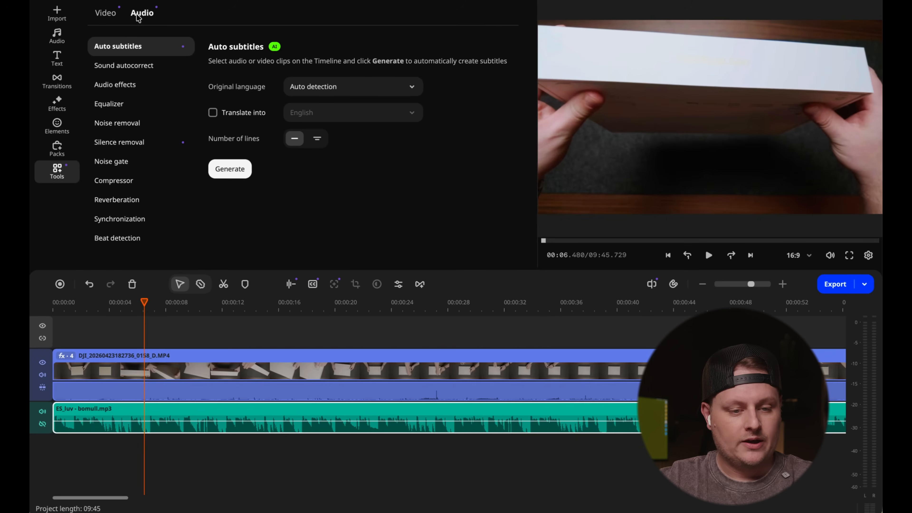
{"action": "left_click", "coordinate": [117, 238]}
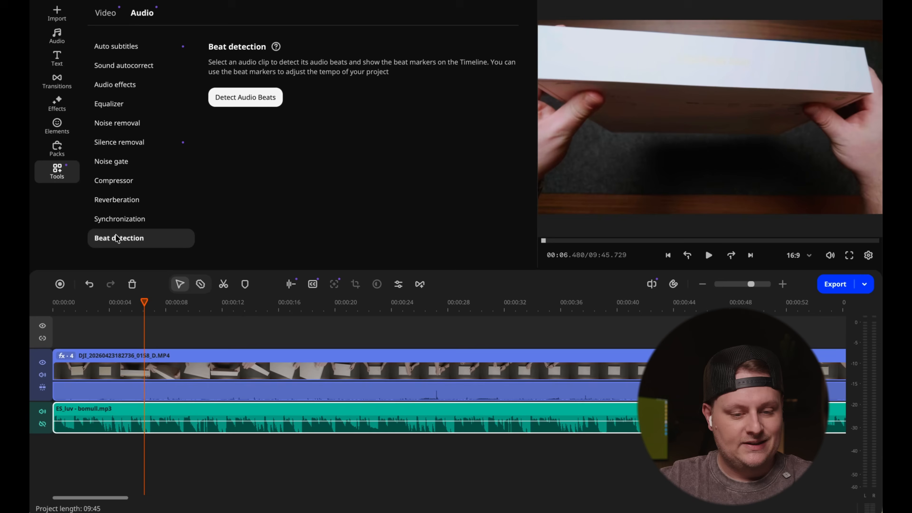
{"action": "left_click", "coordinate": [237, 97]}
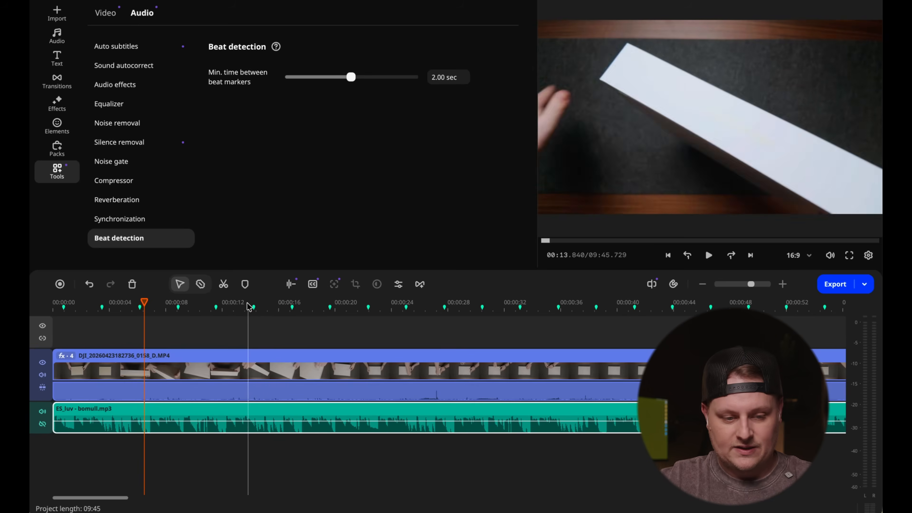
- Play the music against its beat markers and set the minimum time between beat markers to 1.00 sec
{"action": "left_click", "coordinate": [132, 302]}
{"action": "key", "text": "space"}
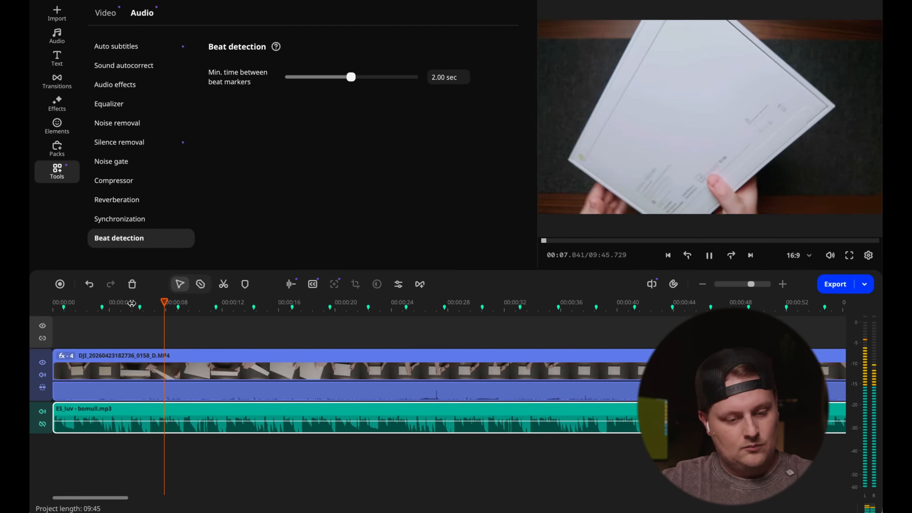
{"action": "key", "text": "space"}
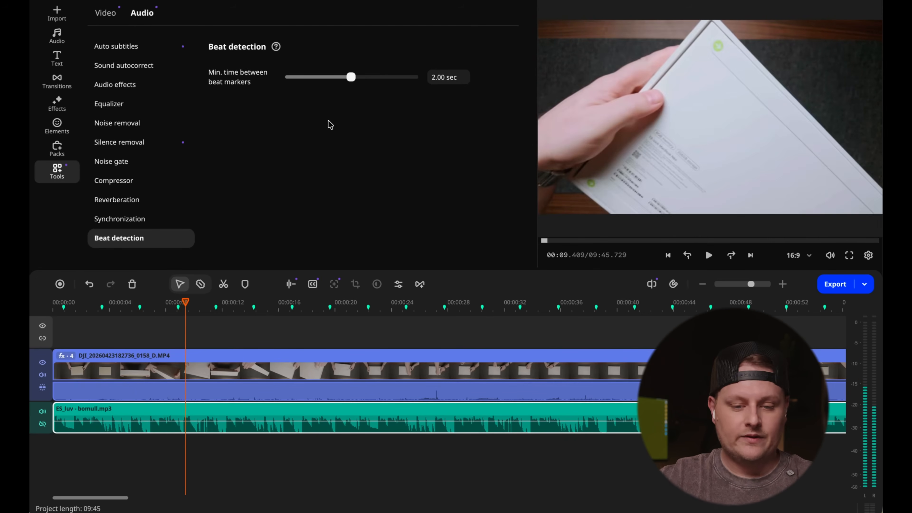
{"action": "left_click_drag", "start_coordinate": [350, 74], "coordinate": [320, 78]}
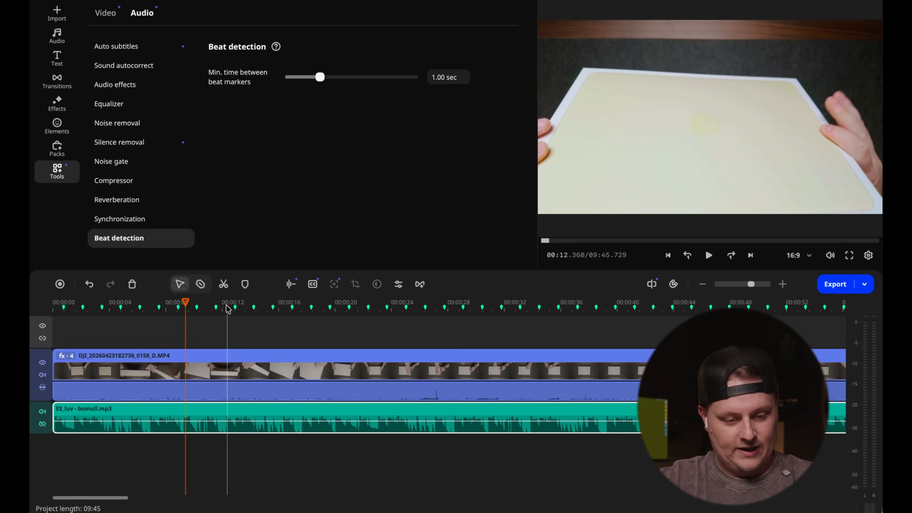
- Play the music against its beat markers, and set the minimum time between beat markers to 0.50 sec
{"action": "left_click", "coordinate": [141, 300]}
{"action": "key", "text": "space"}
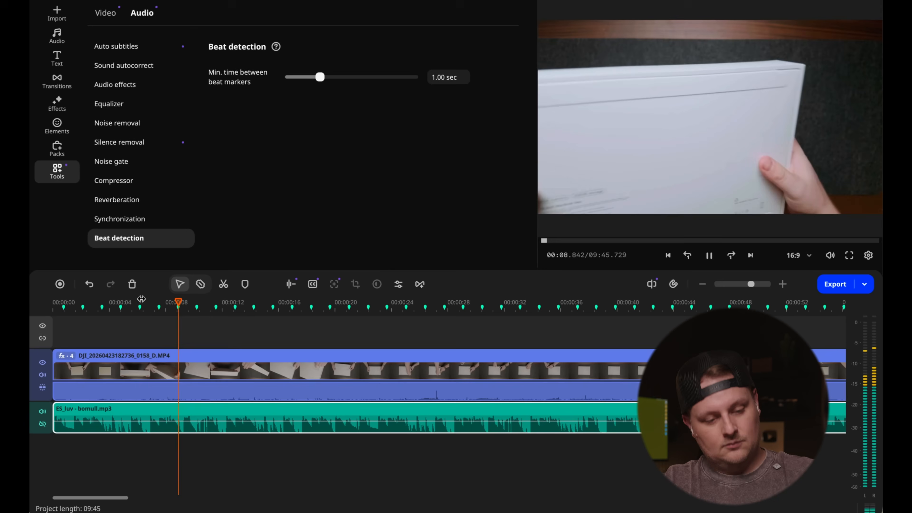
{"action": "key", "text": "space"}
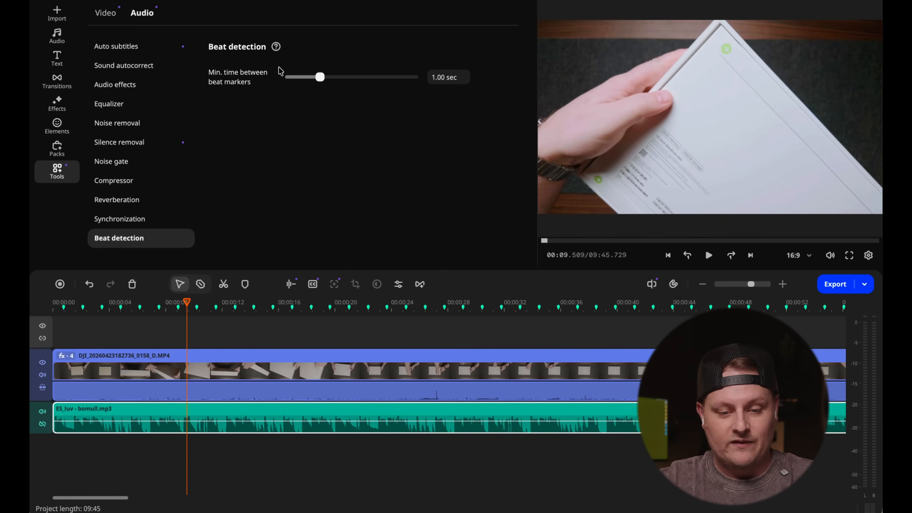
{"action": "left_click_drag", "start_coordinate": [318, 78], "coordinate": [302, 77]}
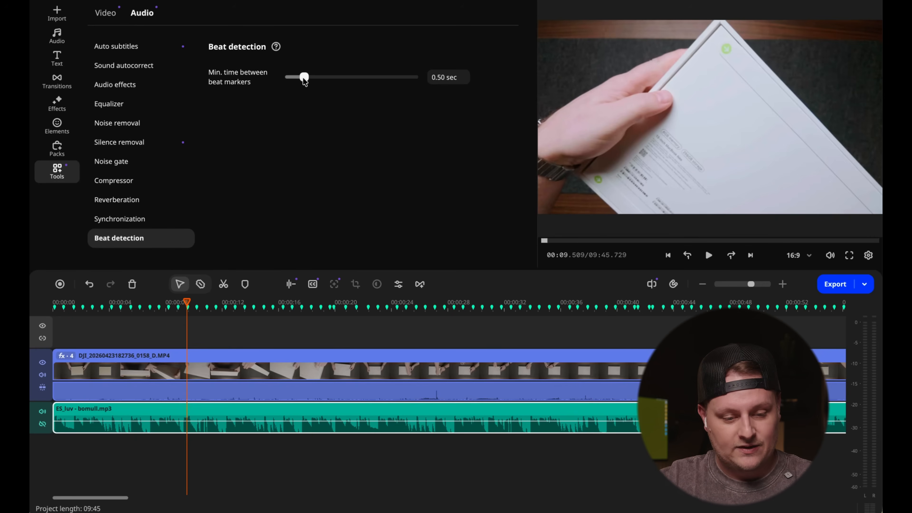
{"action": "key", "text": "space"}
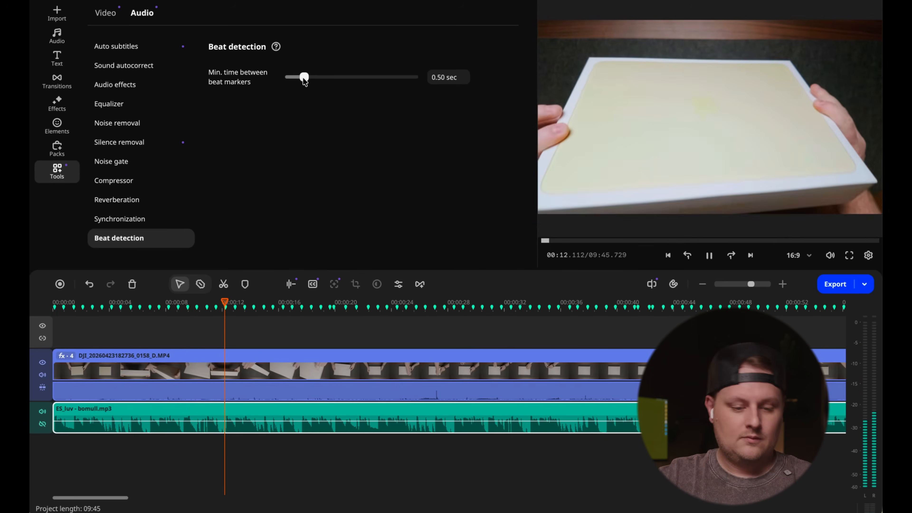
{"action": "key", "text": "space"}
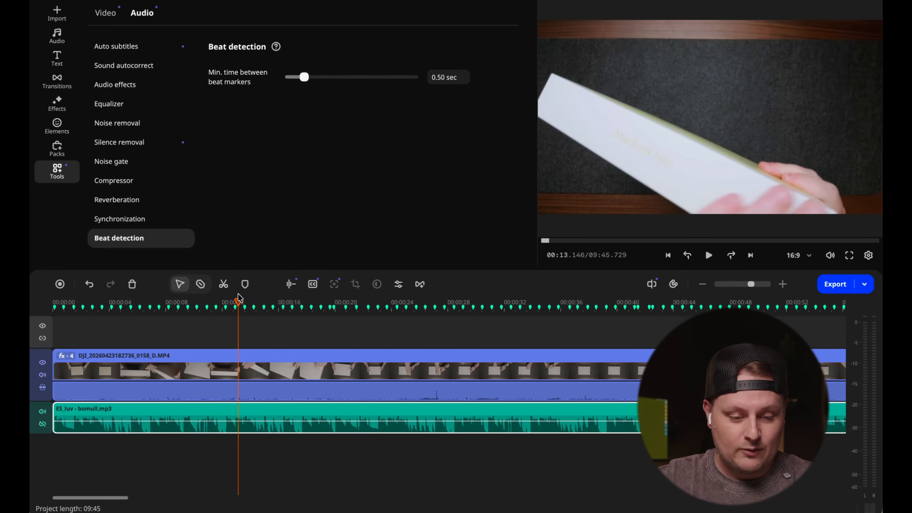
- Split the overhead video clip at the second beat marker, at 00:00.770
{"action": "left_click_drag", "start_coordinate": [238, 301], "coordinate": [216, 301]}
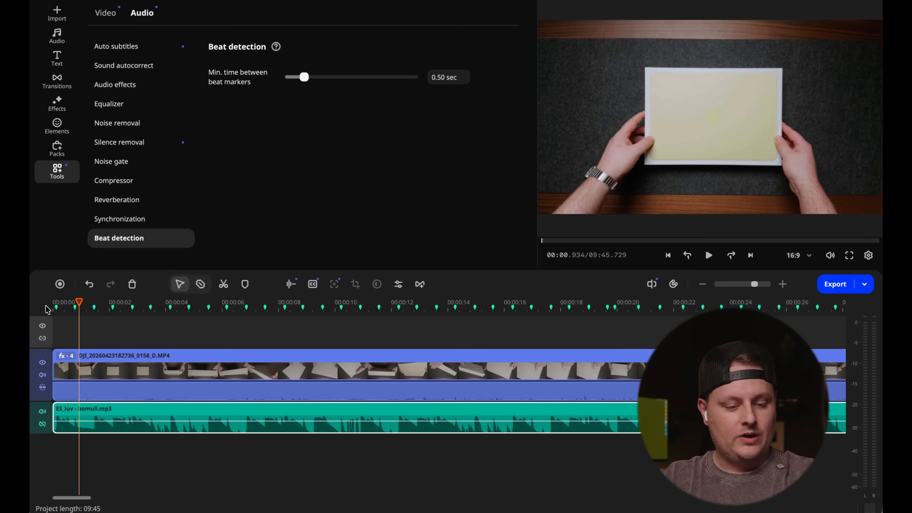
{"action": "scroll", "coordinate": [49, 310], "scroll_direction": "up", "scroll_amount": 3}
{"action": "mouse_move", "coordinate": [88, 301]}
{"action": "left_mouse_down"}
{"action": "mouse_move", "coordinate": [44, 303]}
{"action": "mouse_move", "coordinate": [81, 302]}
{"action": "left_mouse_up"}
{"action": "key", "text": "space"}
{"action": "key", "text": "space"}
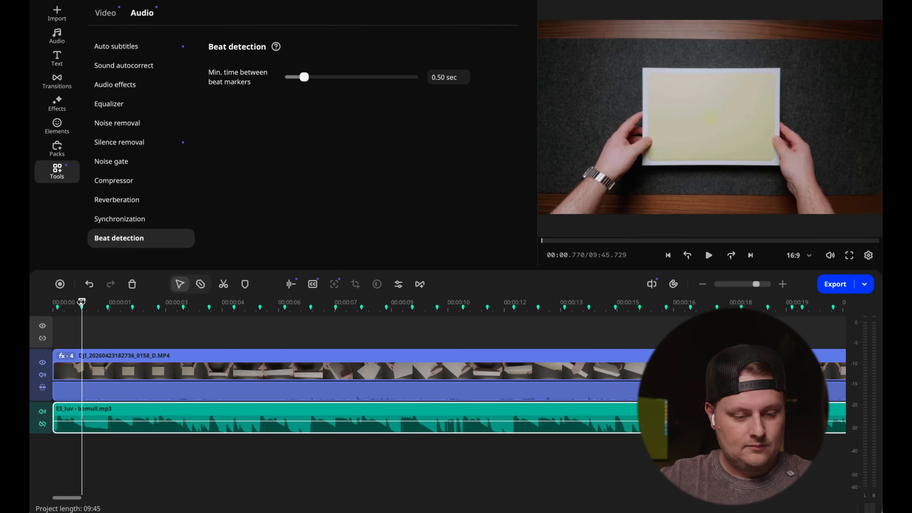
{"action": "key", "text": "b"}
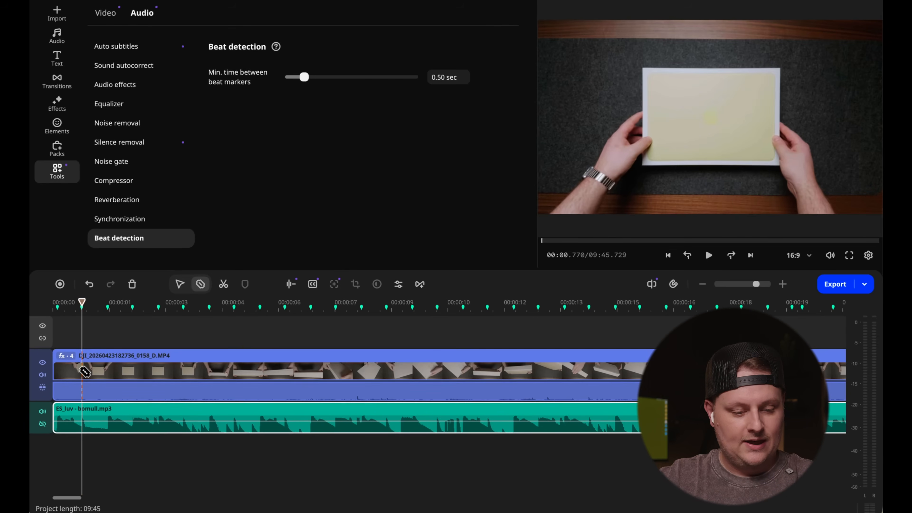
{"action": "left_click", "coordinate": [82, 302]}
{"action": "key", "text": "v"}
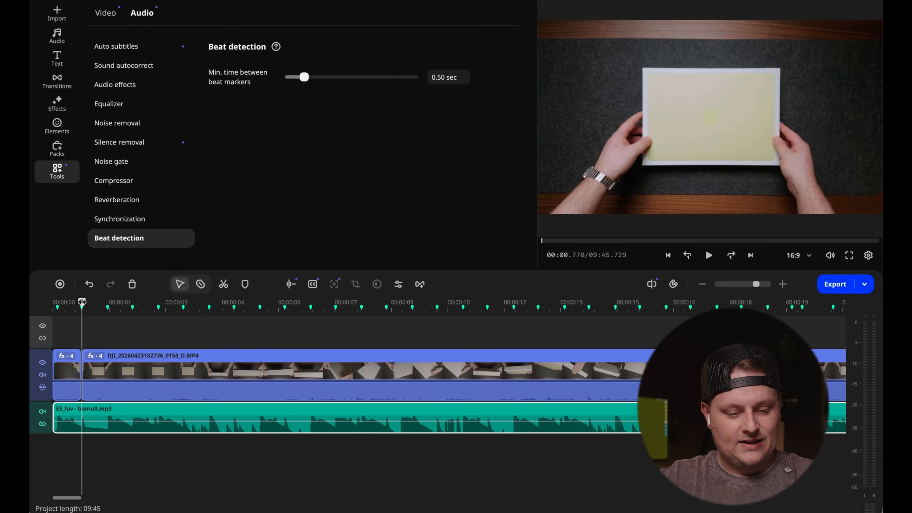
- Split the video again at 00:03.735 and delete the section between the two cuts, closing the gap
{"action": "left_click_drag", "start_coordinate": [84, 301], "coordinate": [193, 292]}
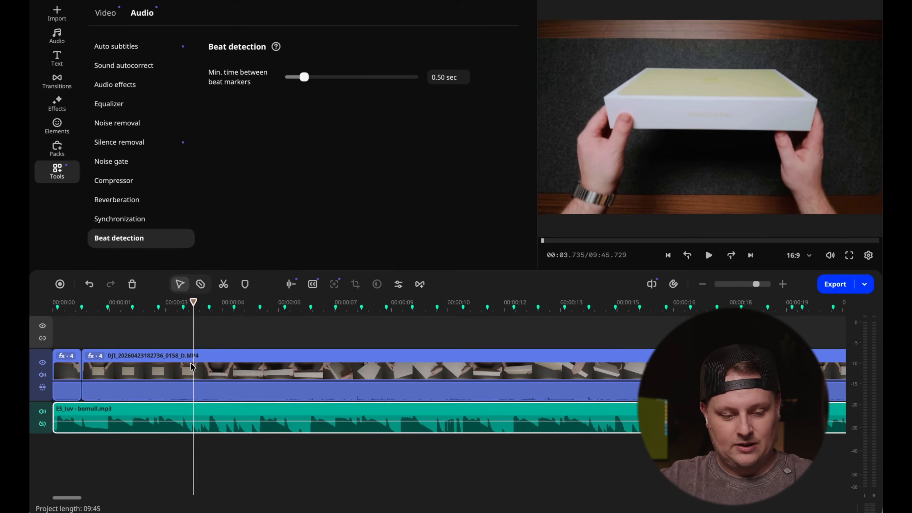
{"action": "key", "text": "ctrl+b"}
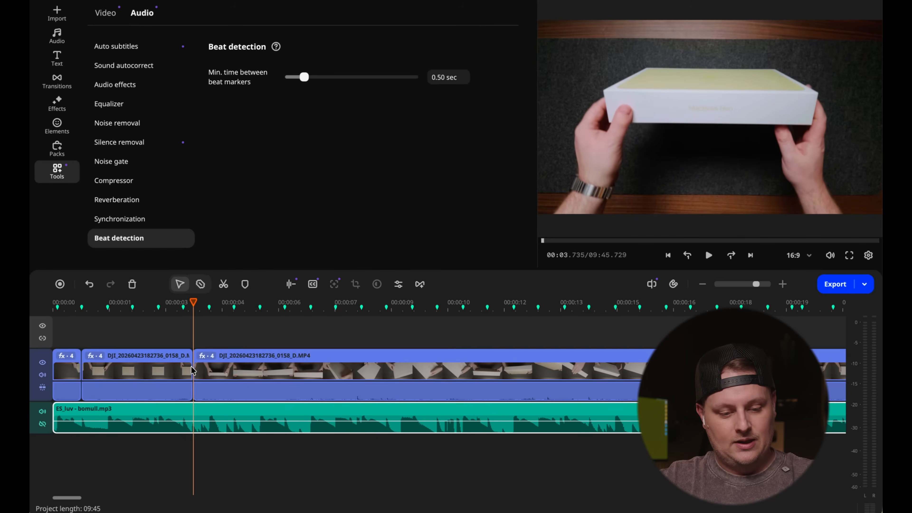
{"action": "left_click", "coordinate": [182, 370]}
{"action": "key", "text": "Delete"}
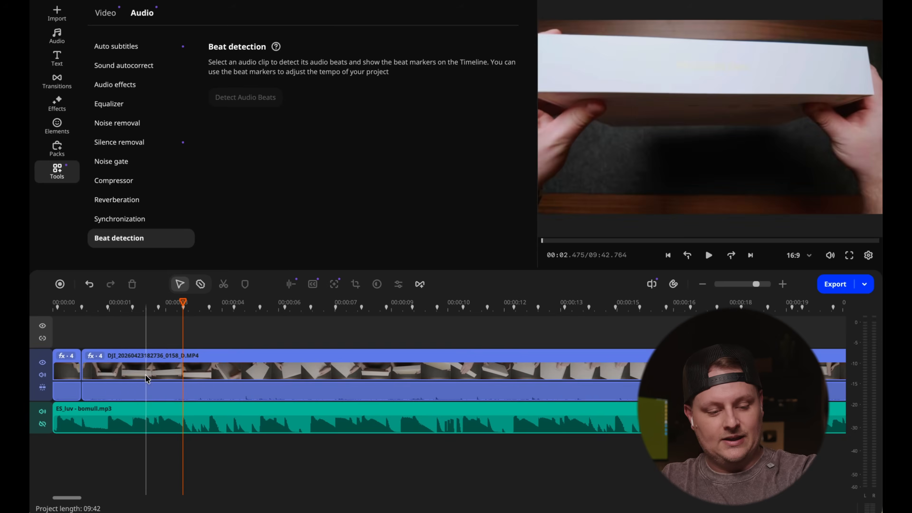
- Play the opening from the start and split the video at the beat marker near 00:02.110
{"action": "left_click_drag", "start_coordinate": [86, 311], "coordinate": [36, 321]}
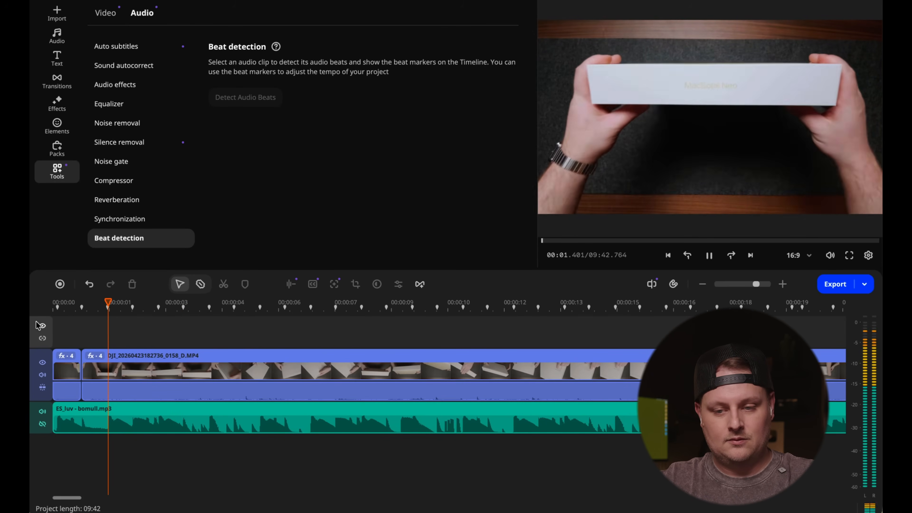
{"action": "key", "text": "space"}
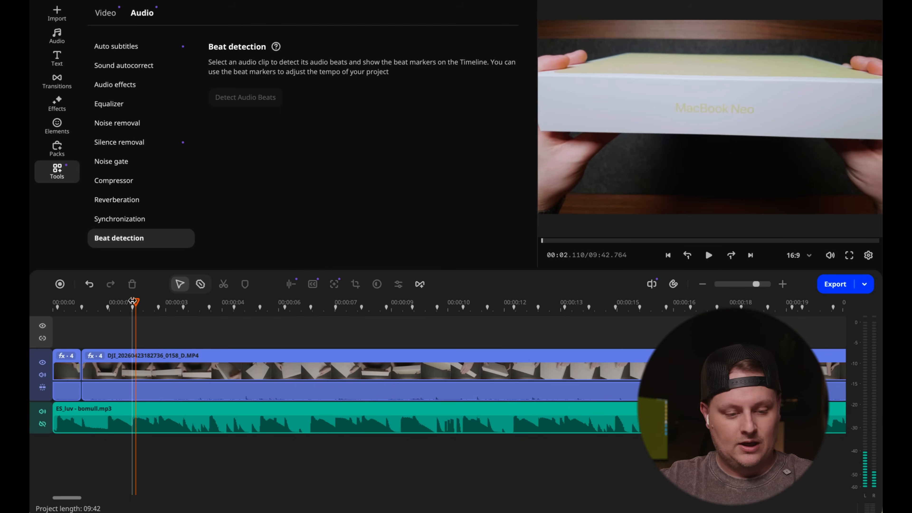
{"action": "key", "text": "c"}
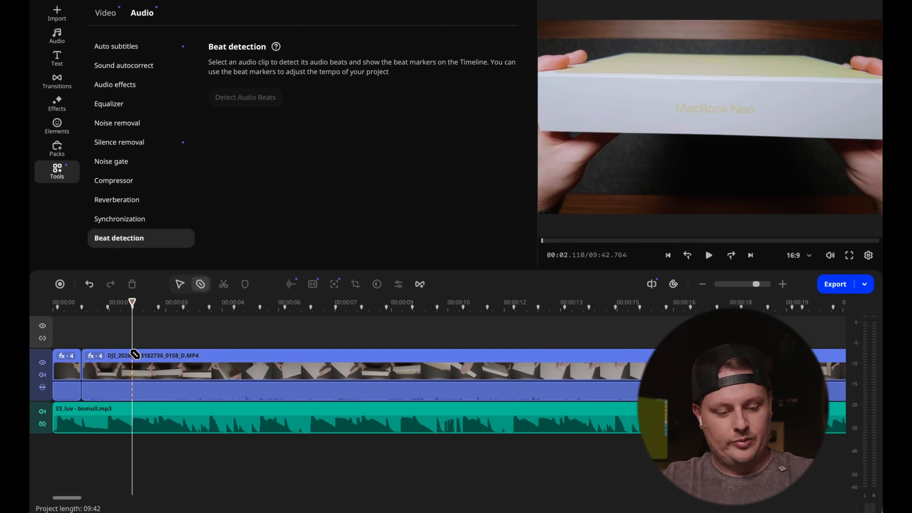
{"action": "left_click", "coordinate": [134, 354]}
{"action": "key", "text": "v"}
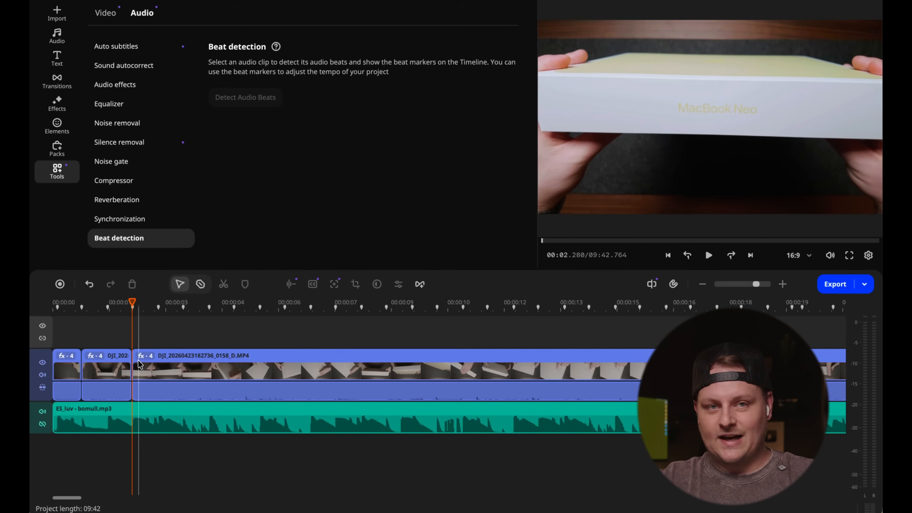
- Cut the video on the beat markers between about 2 and 5 seconds, deleting the unwanted footage between shots
{"action": "key", "text": "c"}
{"action": "left_click", "coordinate": [545, 387]}
{"action": "key", "text": "v"}
{"action": "key", "text": "Delete"}
{"action": "key", "text": "c"}
{"action": "left_click", "coordinate": [505, 369]}
{"action": "key", "text": "Delete"}
{"action": "key", "text": "space"}
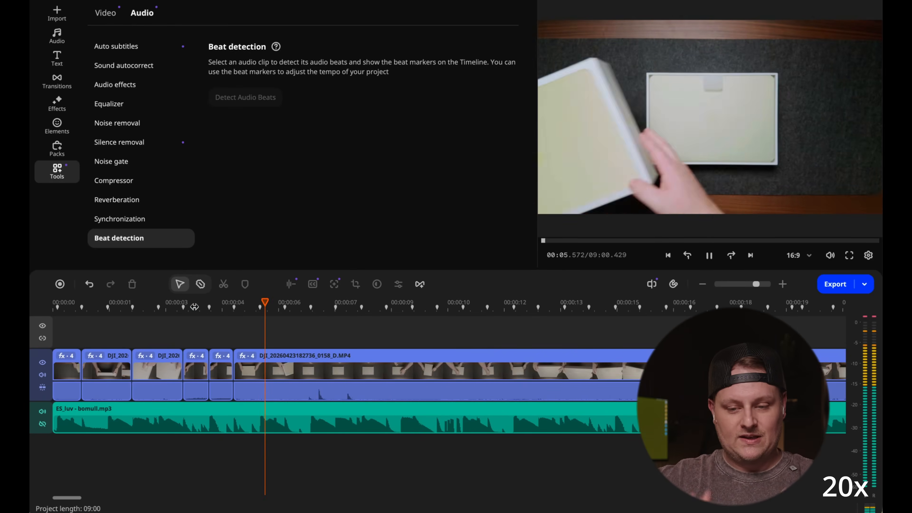
- Continue the beat-matched cuts from about 5 to 10 seconds, removing unwanted footage and playing back the result
{"action": "key", "text": "c"}
{"action": "left_click", "coordinate": [284, 370]}
{"action": "left_click_drag", "start_coordinate": [386, 354], "coordinate": [564, 355]}
{"action": "key", "text": "c"}
{"action": "left_click", "coordinate": [437, 362]}
{"action": "key", "text": "v"}
{"action": "left_click", "coordinate": [352, 308]}
{"action": "key", "text": "space"}
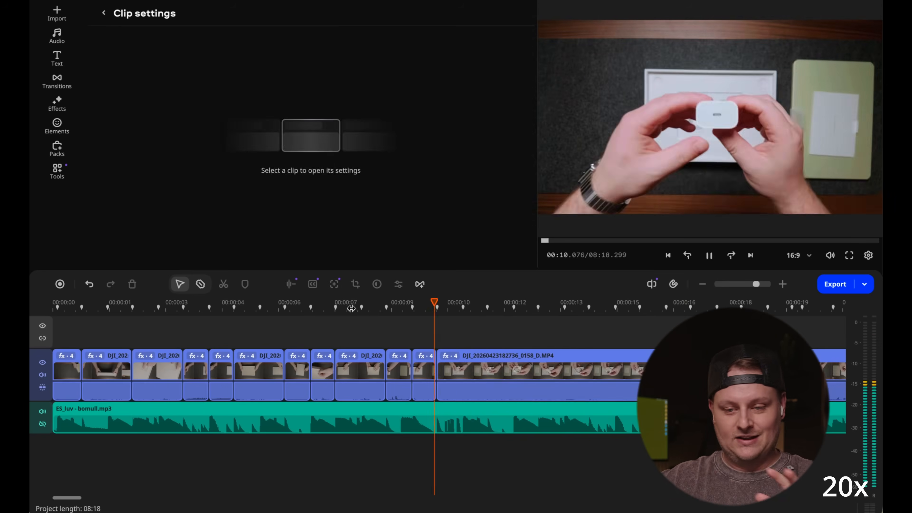
- Extend the beat-matched sequence to about 16 seconds by cutting further shots on the markers and removing the footage between them
{"action": "key", "text": "space"}
{"action": "left_click_drag", "start_coordinate": [247, 369], "coordinate": [627, 369]}
{"action": "left_click", "coordinate": [226, 309]}
{"action": "key", "text": "space"}
{"action": "key", "text": "space"}
{"action": "left_click", "coordinate": [271, 302]}
{"action": "left_click", "coordinate": [252, 302]}
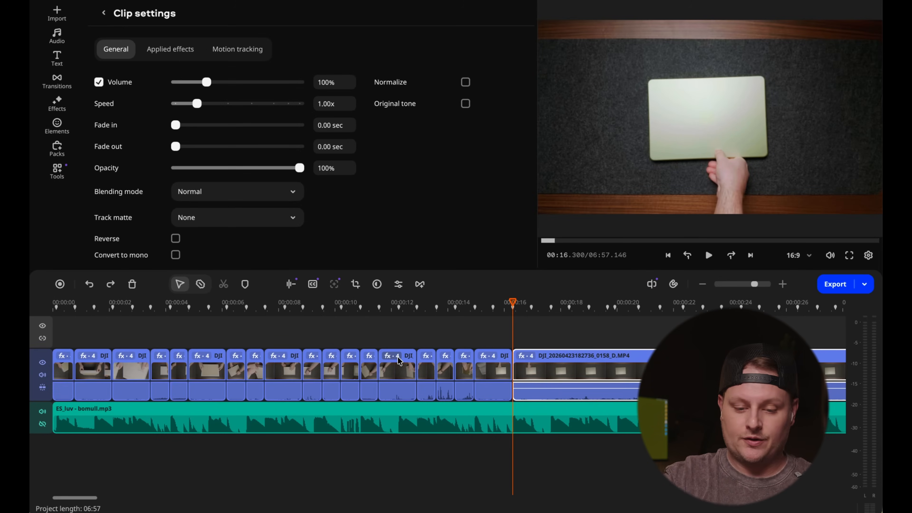
- Delete the leftover overhead footage after the last beat cut and play the edit from the start to check its rhythm
{"action": "left_click", "coordinate": [537, 366]}
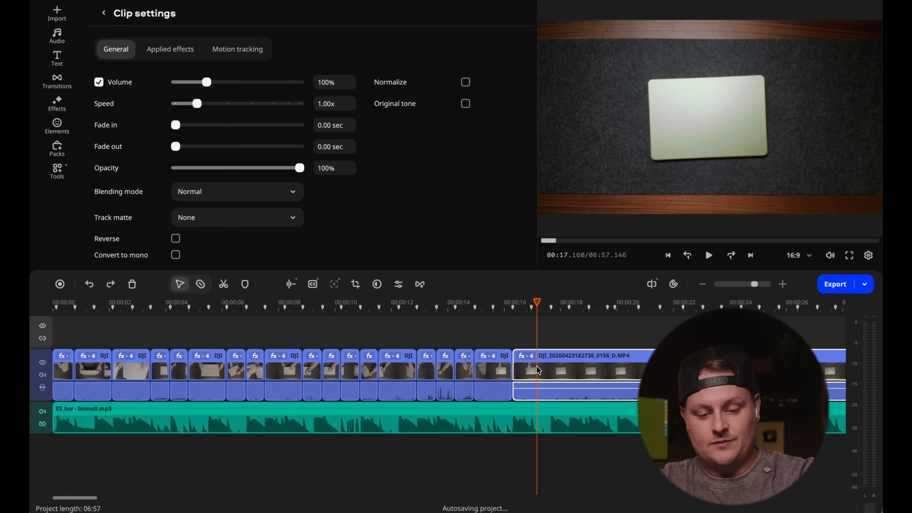
{"action": "key", "text": "Delete"}
{"action": "left_click", "coordinate": [482, 307]}
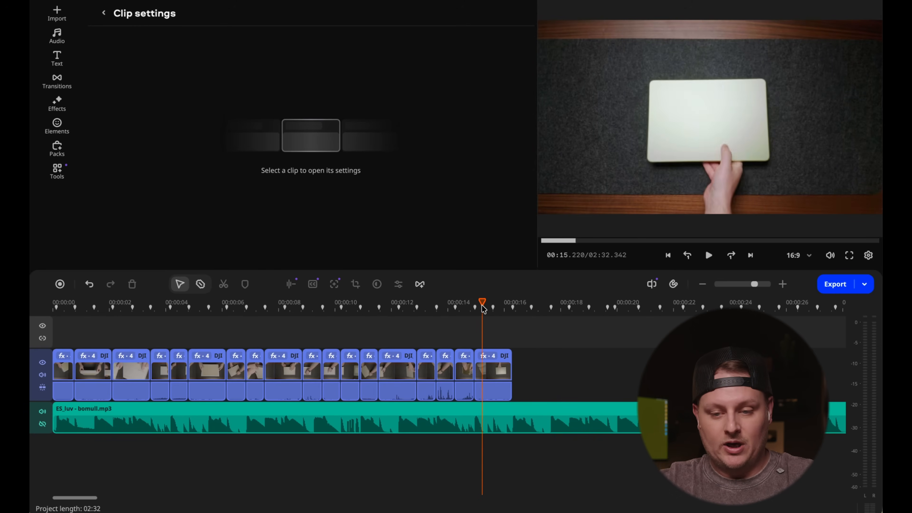
{"action": "left_click_drag", "start_coordinate": [482, 306], "coordinate": [46, 312]}
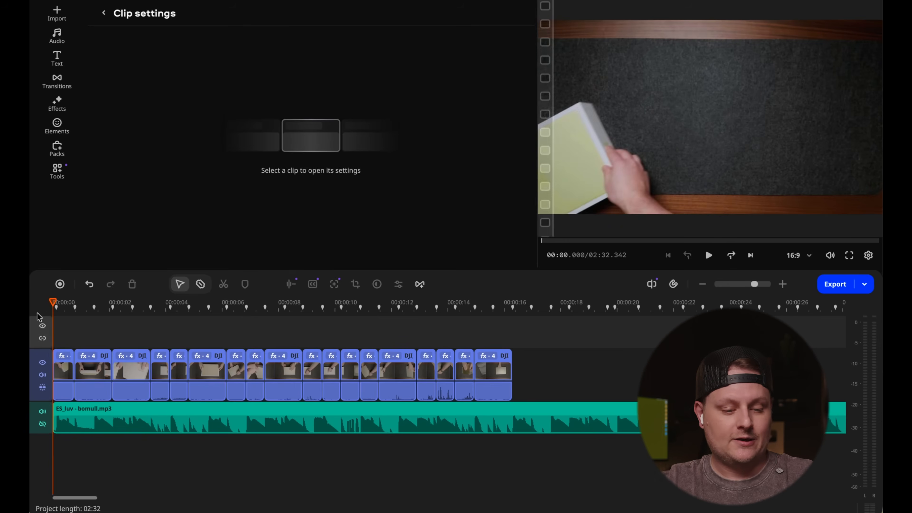
{"action": "key", "text": "space"}
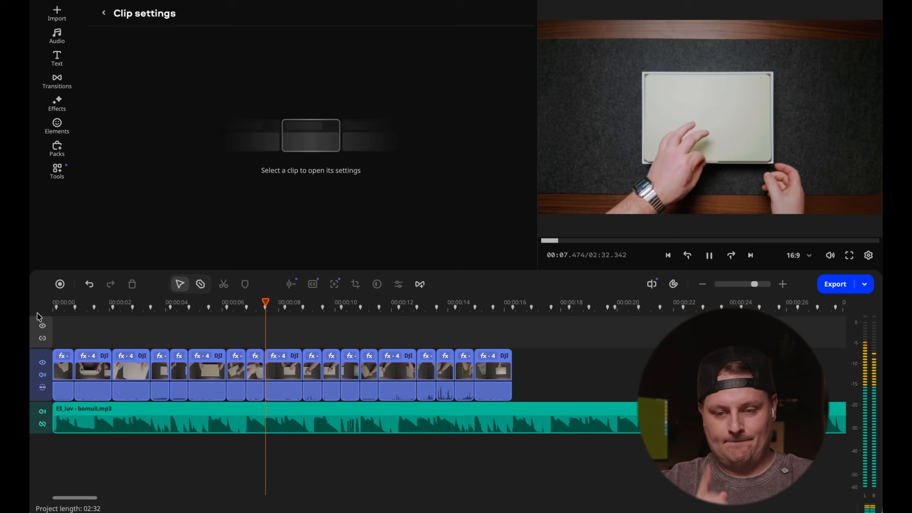
{"action": "key", "text": "space"}
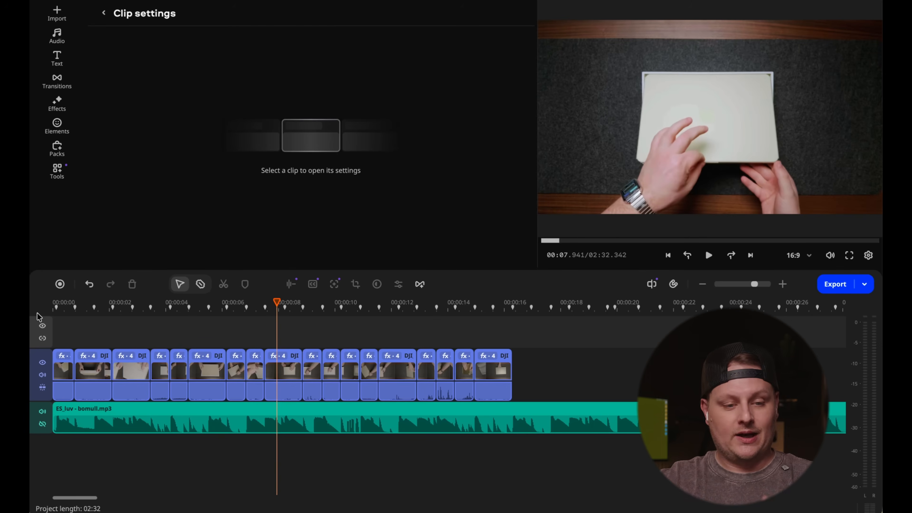
- Import the talking head video from the Neo Project folder into the project files
{"action": "left_click", "coordinate": [56, 15]}
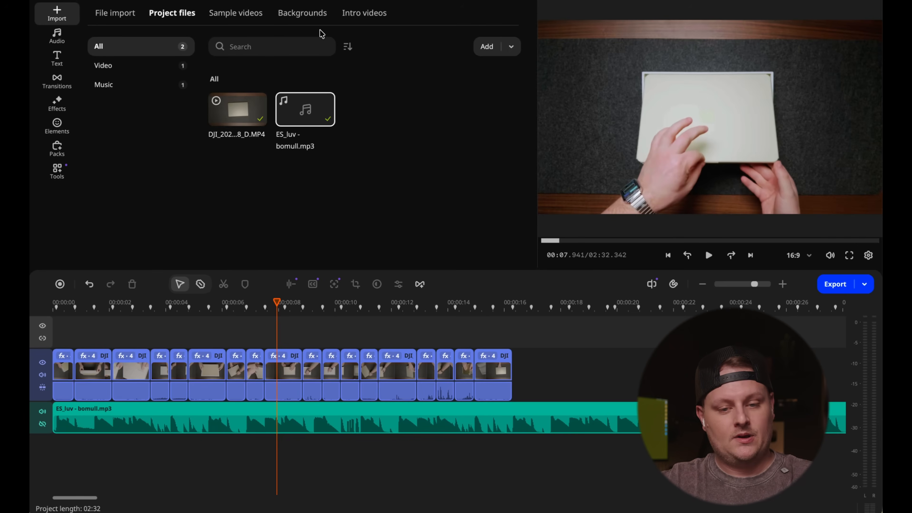
{"action": "left_click", "coordinate": [486, 44]}
{"action": "left_click", "coordinate": [472, 69]}
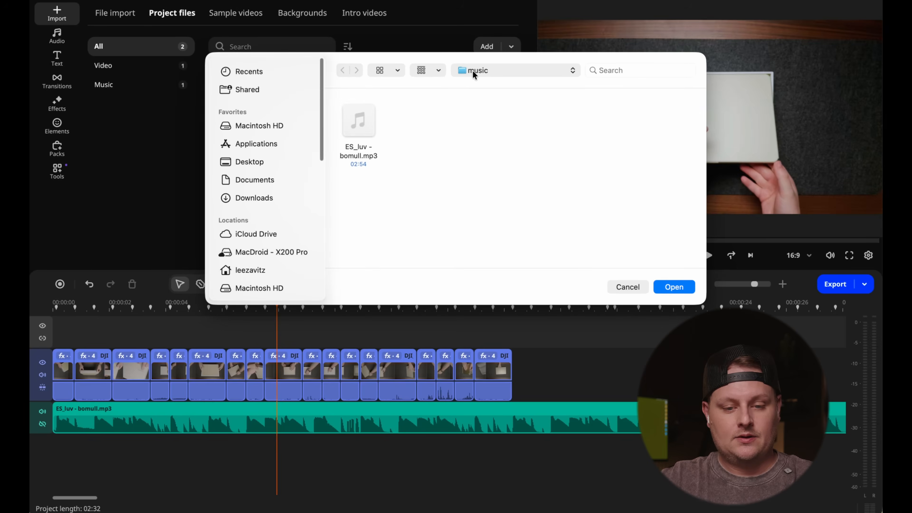
{"action": "left_click", "coordinate": [473, 78]}
{"action": "left_click", "coordinate": [371, 120]}
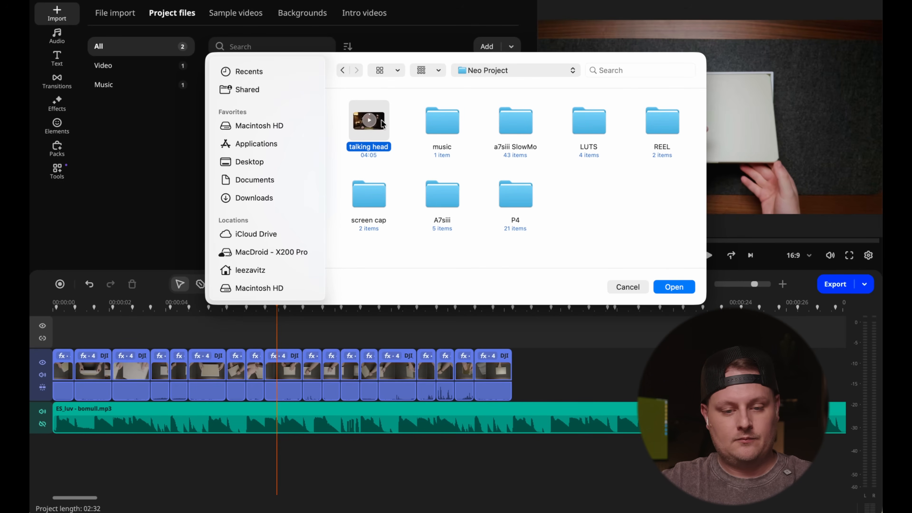
{"action": "left_click", "coordinate": [674, 287]}
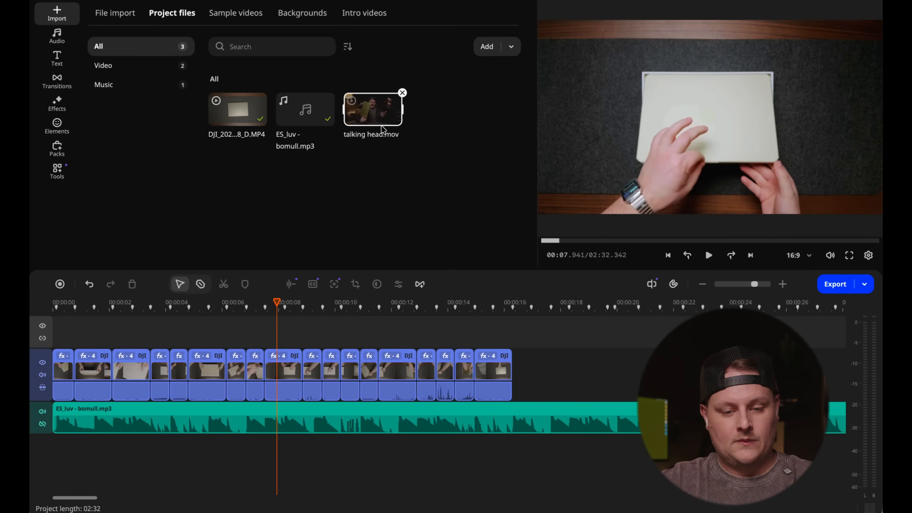
- Place talking head.mov on the video track directly after the last overhead shot and preview its beginning
{"action": "left_click_drag", "start_coordinate": [372, 109], "coordinate": [551, 354]}
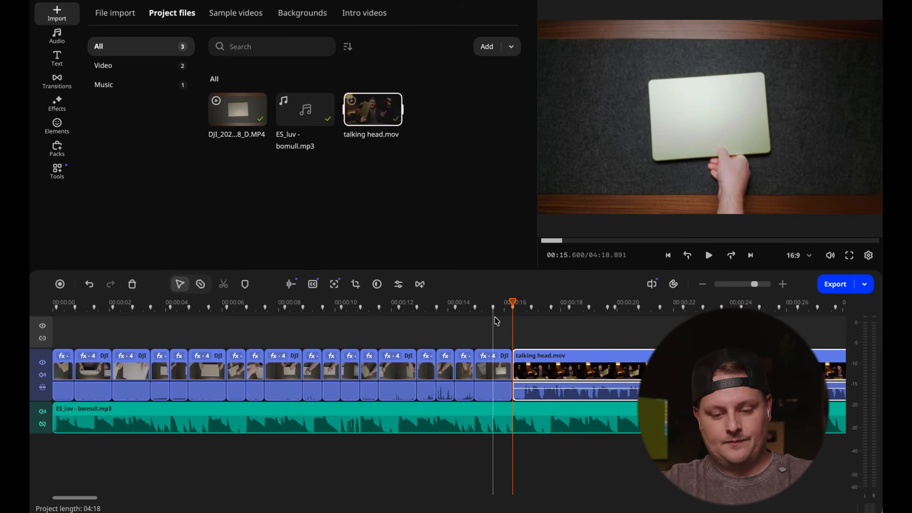
{"action": "left_click", "coordinate": [532, 310]}
{"action": "scroll", "coordinate": [334, 311], "scroll_direction": "down", "scroll_amount": 8}
{"action": "scroll", "coordinate": [334, 312], "scroll_direction": "down", "scroll_amount": 3}
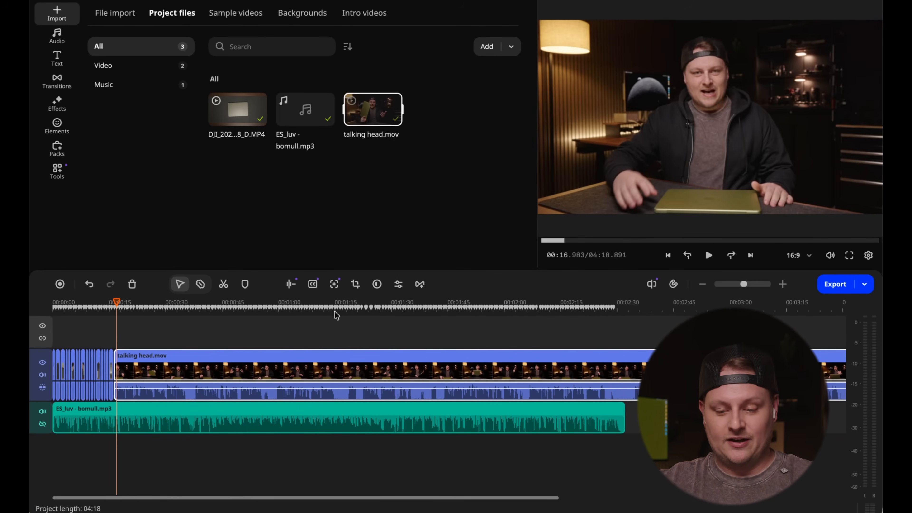
- Open Silence removal for the talking head.mov clip and switch it to manual mode
{"action": "left_click", "coordinate": [289, 401]}
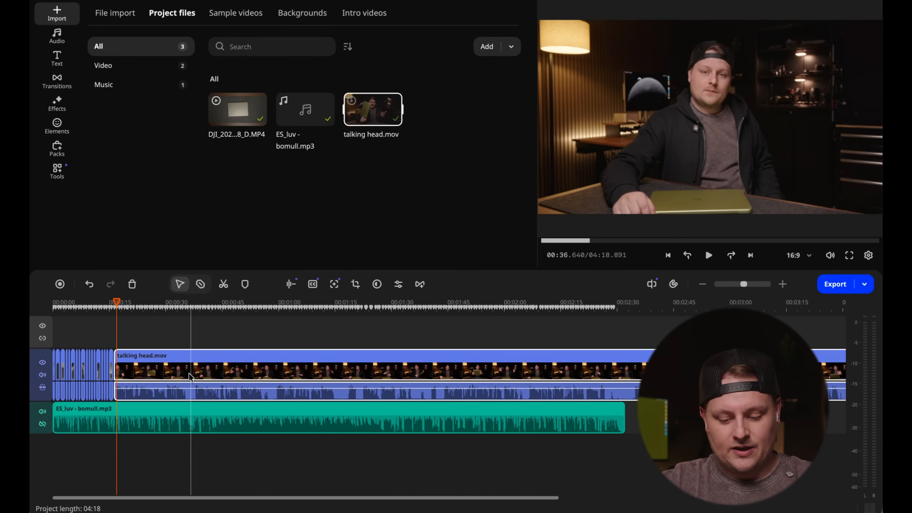
{"action": "scroll", "coordinate": [189, 376], "scroll_direction": "up", "scroll_amount": 2}
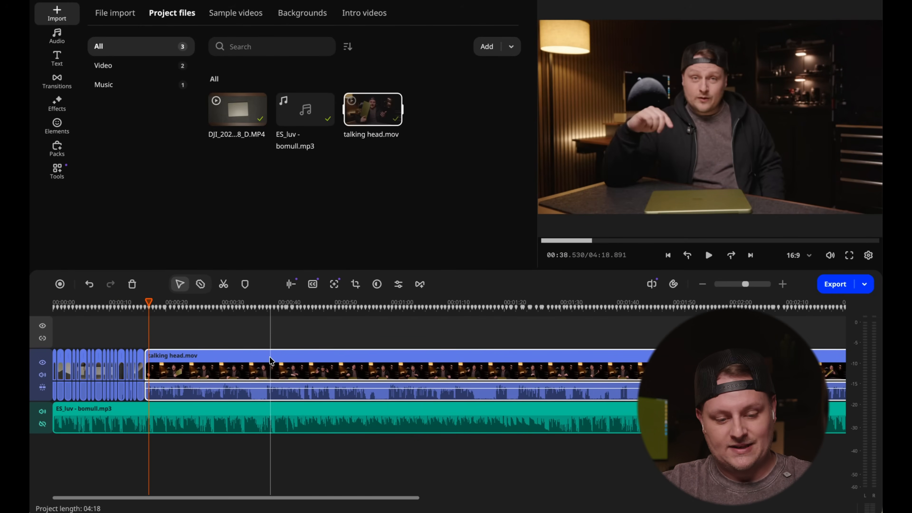
{"action": "left_click", "coordinate": [254, 359]}
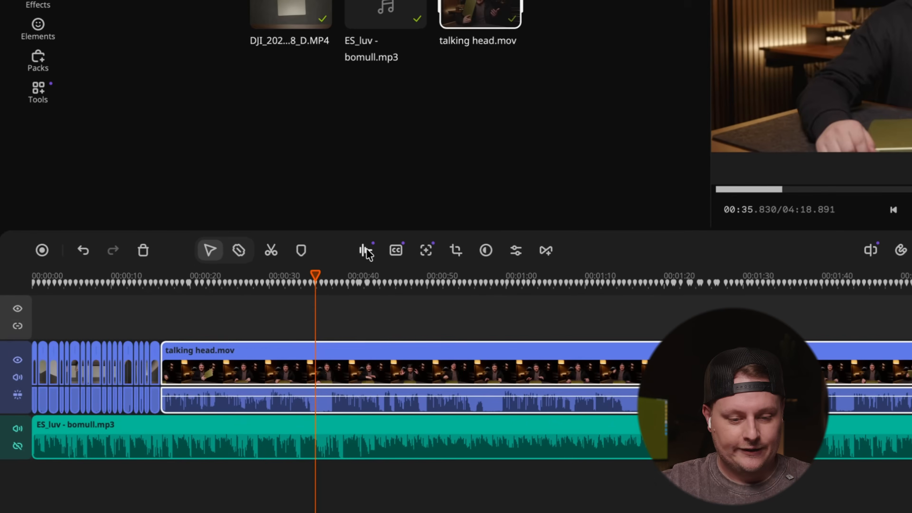
{"action": "left_click", "coordinate": [366, 248]}
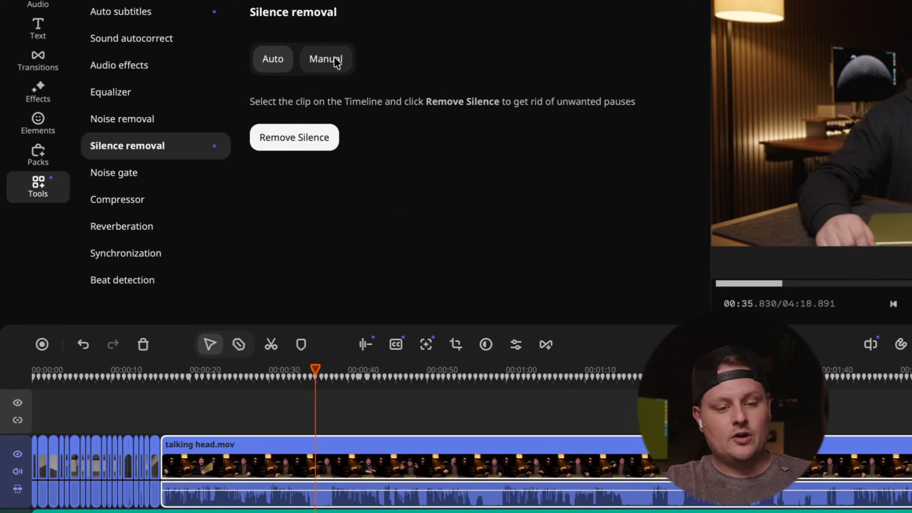
{"action": "left_click", "coordinate": [330, 60]}
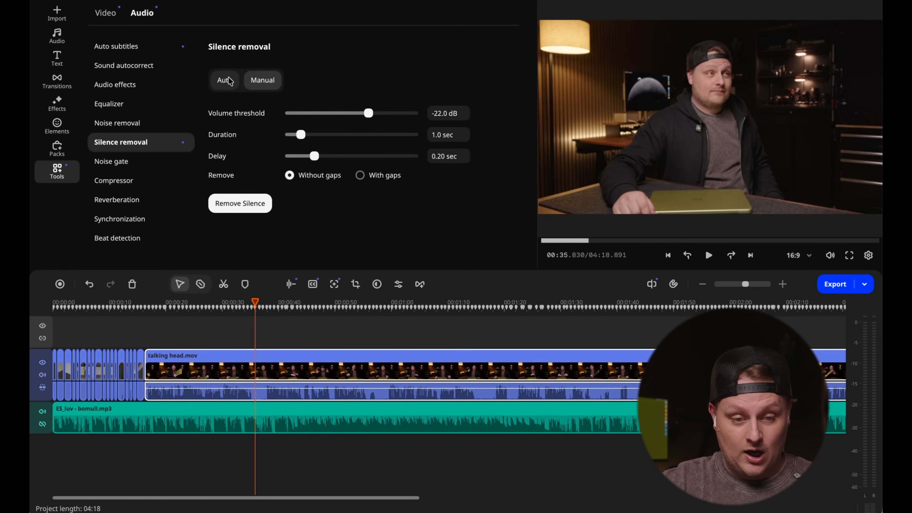
- Switch silence removal back to automatic mode and remove the silences from the talking head.mov clip
{"action": "left_click", "coordinate": [280, 113]}
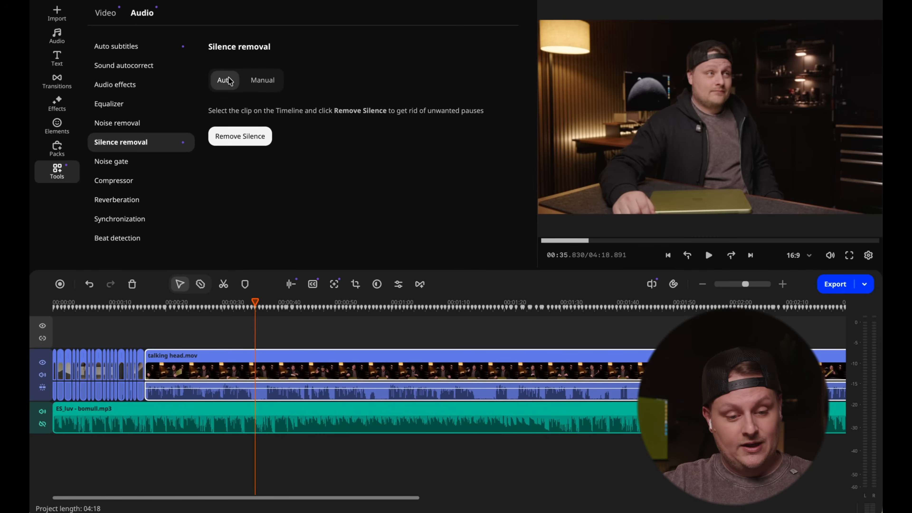
{"action": "left_click", "coordinate": [230, 363]}
{"action": "left_click", "coordinate": [232, 139]}
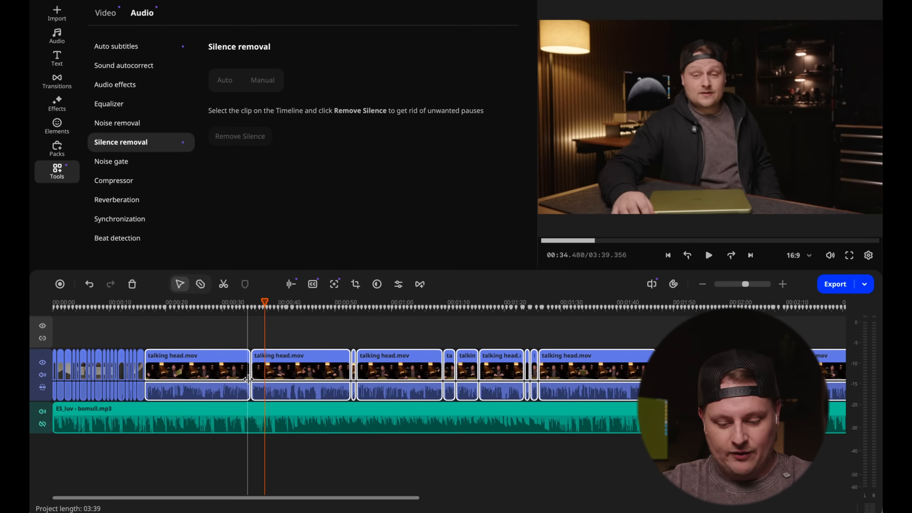
- Inspect the talking head.mov cuts, mute the ES_luv - bomull.mp3 music track and play the clips up to about 1:27
{"action": "scroll", "coordinate": [248, 379], "scroll_direction": "up", "scroll_amount": 2}
{"action": "scroll", "coordinate": [248, 379], "scroll_direction": "up", "scroll_amount": 4}
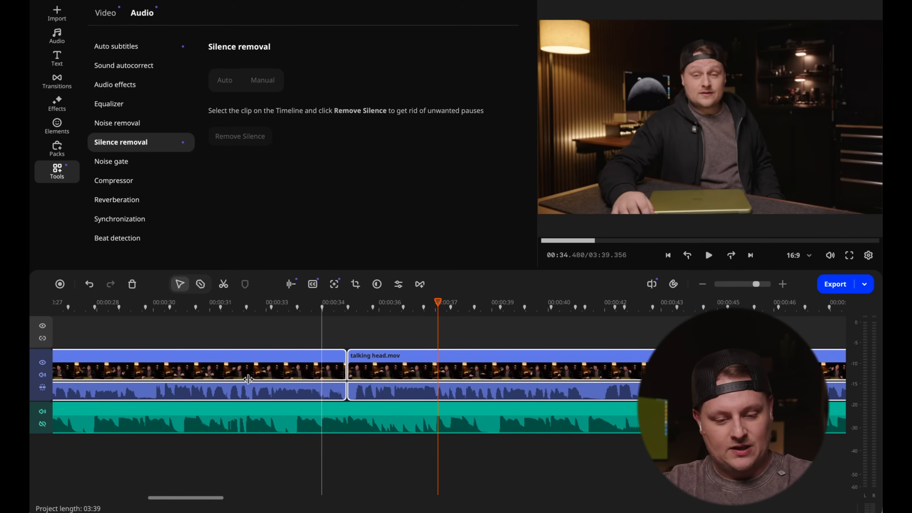
{"action": "scroll", "coordinate": [370, 373], "scroll_direction": "right", "scroll_amount": 6}
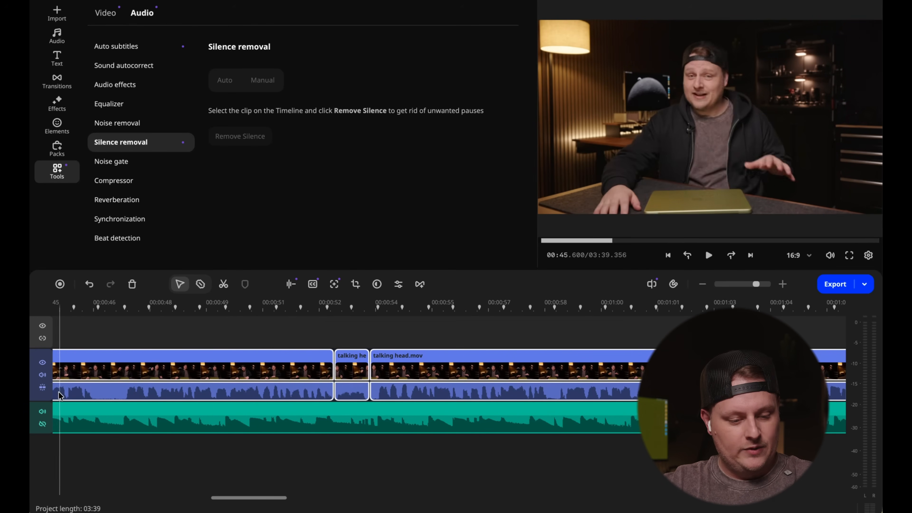
{"action": "left_click", "coordinate": [42, 411]}
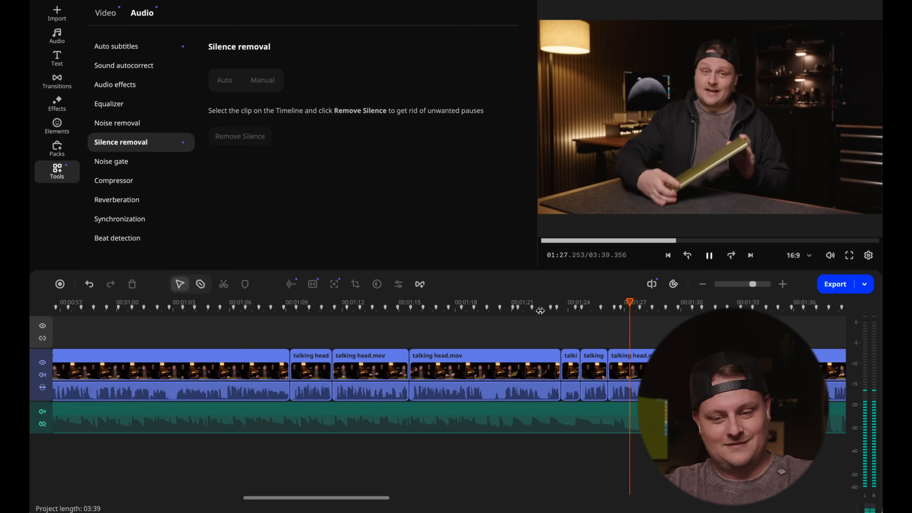
{"action": "key", "text": "space"}
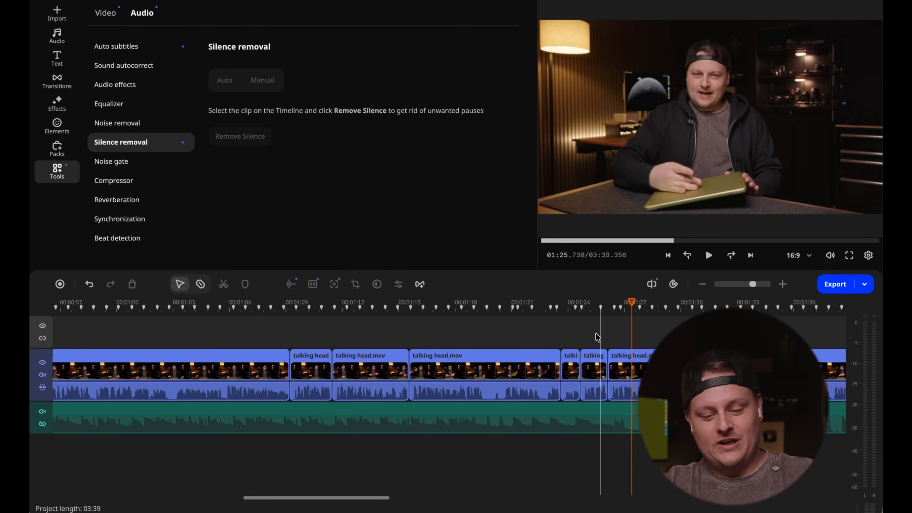
- Delete the three consecutive talking head.mov pieces between about 1:15 and 1:25, then close the gap they leave
{"action": "left_click", "coordinate": [594, 362]}
{"action": "left_click", "coordinate": [574, 384], "text": "ctrl"}
{"action": "key", "text": "Delete"}
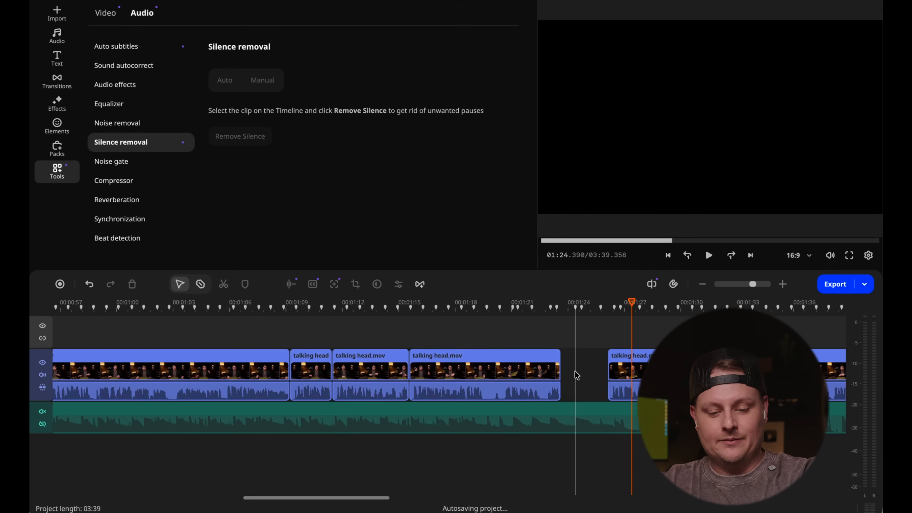
{"action": "left_click", "coordinate": [543, 369]}
{"action": "key", "text": "Delete"}
{"action": "left_click", "coordinate": [494, 364]}
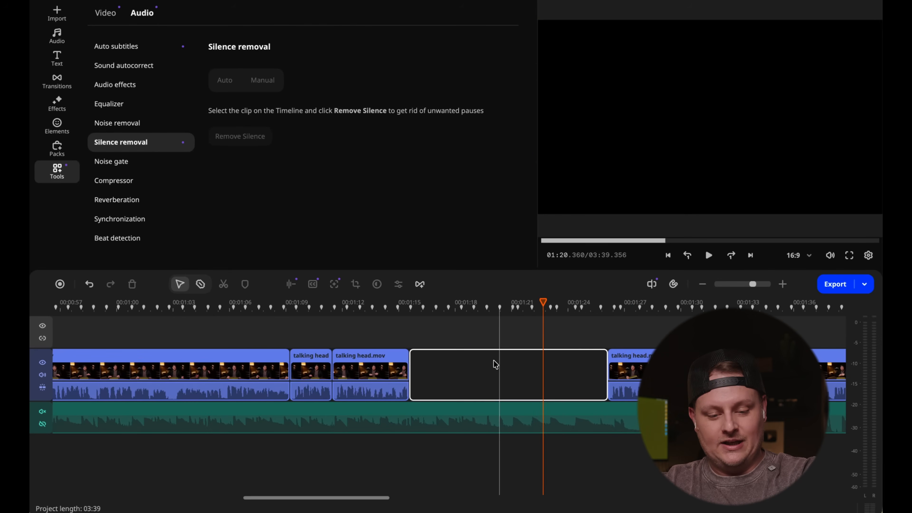
{"action": "key", "text": "Delete"}
- Play the talking head footage across the new join at about 1:15 to check how it flows
{"action": "left_click", "coordinate": [382, 314]}
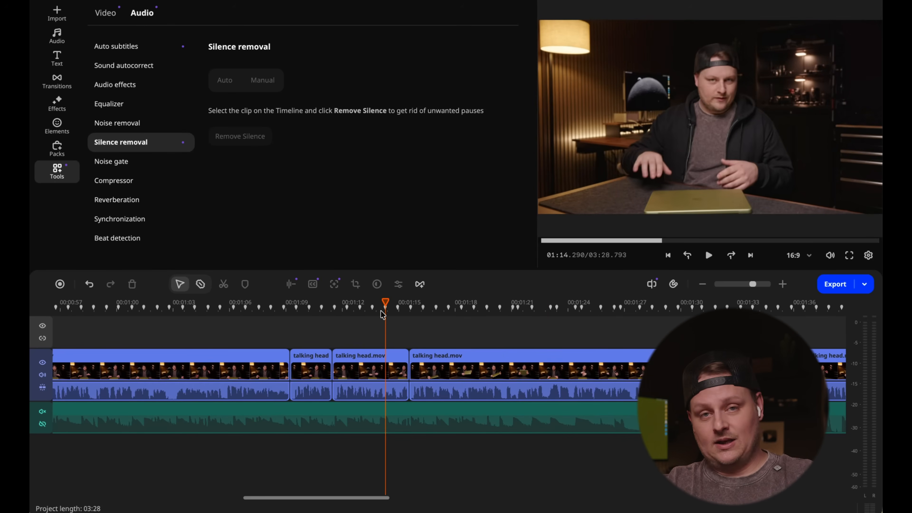
{"action": "left_click_drag", "start_coordinate": [382, 314], "coordinate": [368, 310]}
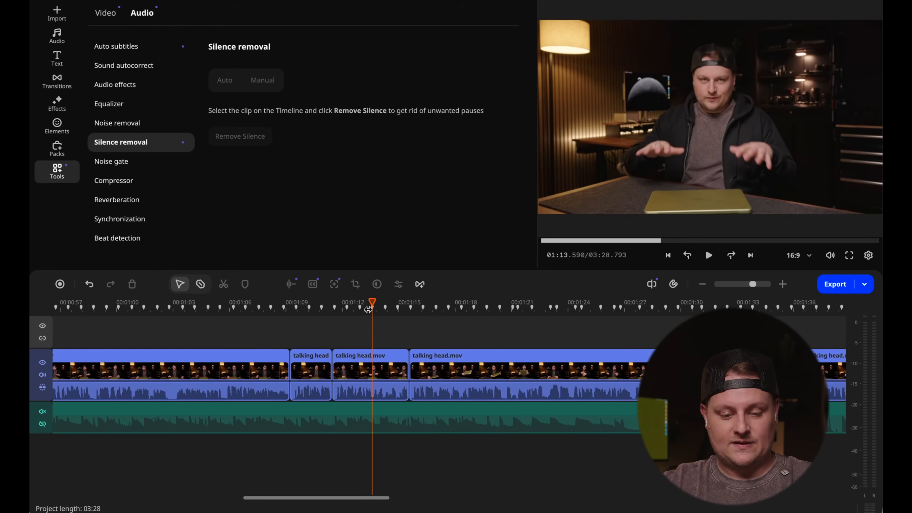
{"action": "key", "text": "space"}
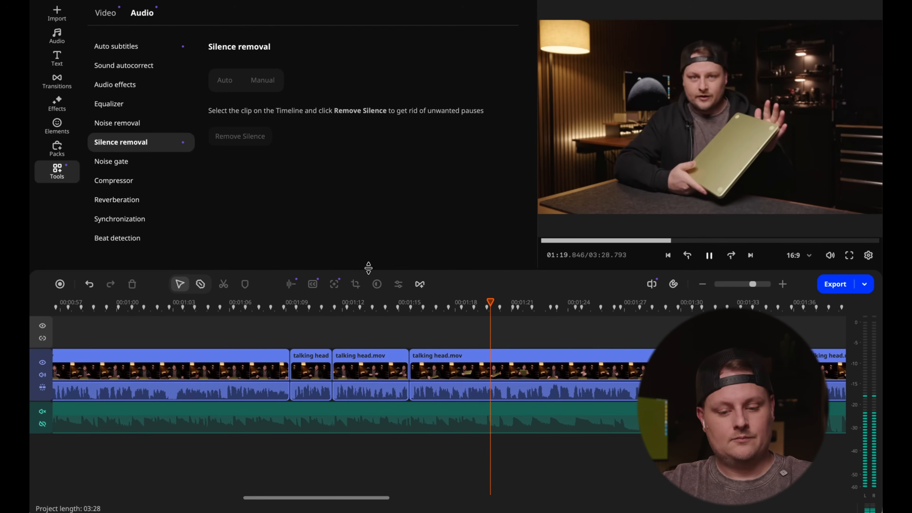
{"action": "key", "text": "space"}
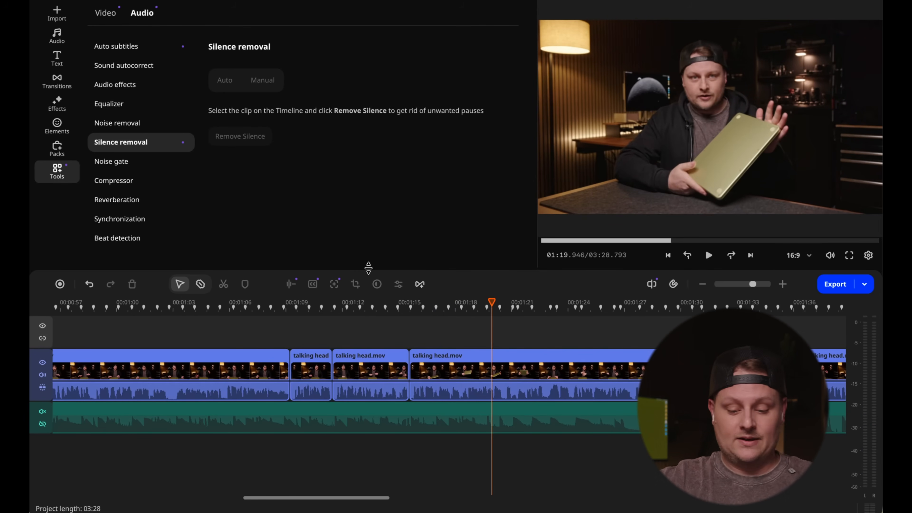
- Play the cut from the last overhead shot into the talking head footage at about 16 seconds
{"action": "scroll", "coordinate": [327, 305], "scroll_direction": "down", "scroll_amount": 5}
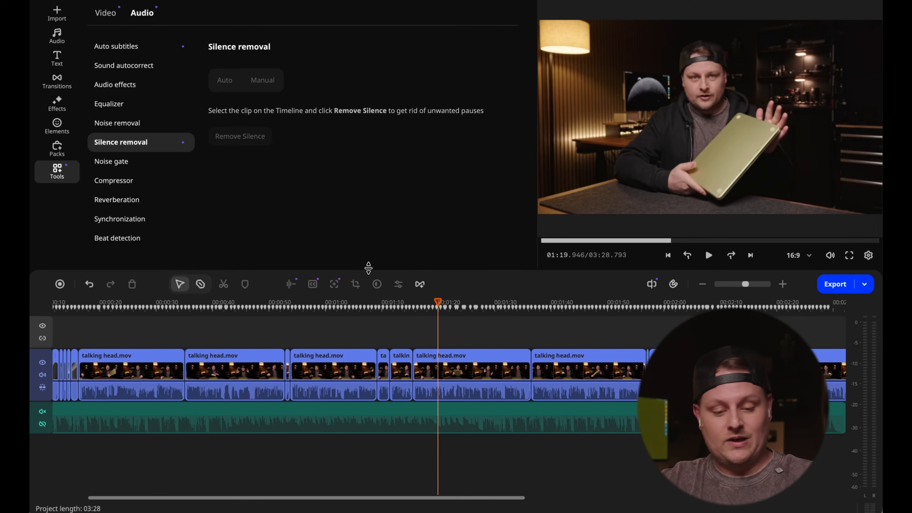
{"action": "scroll", "coordinate": [326, 303], "scroll_direction": "left", "scroll_amount": 3}
{"action": "left_click", "coordinate": [140, 303]}
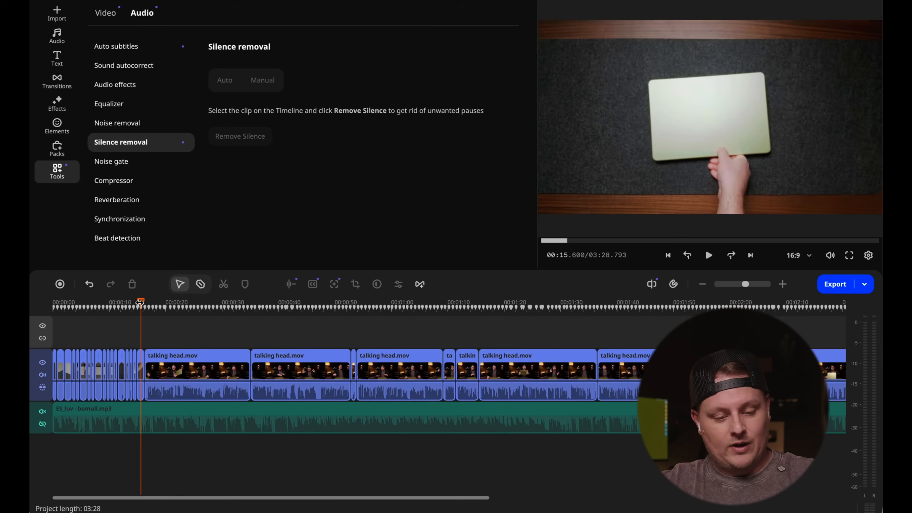
{"action": "scroll", "coordinate": [141, 304], "scroll_direction": "up", "scroll_amount": 6}
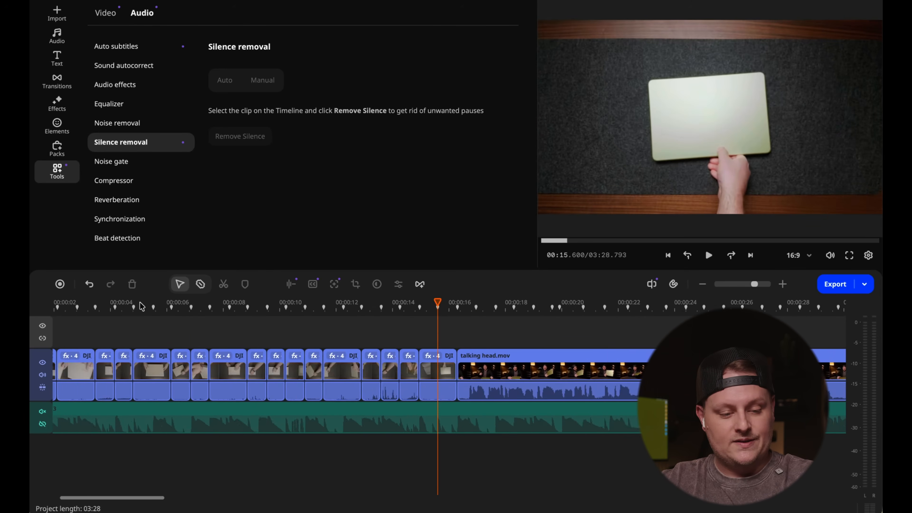
{"action": "left_click", "coordinate": [445, 303]}
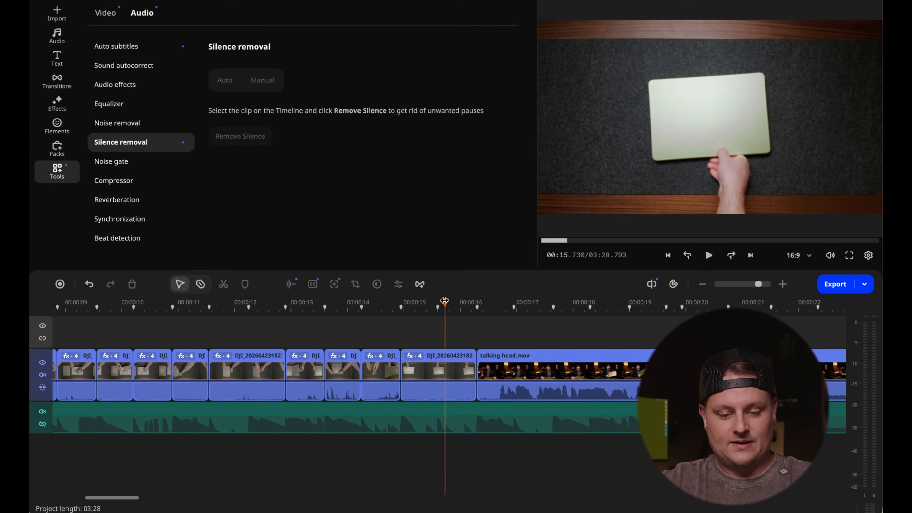
{"action": "key", "text": "space"}
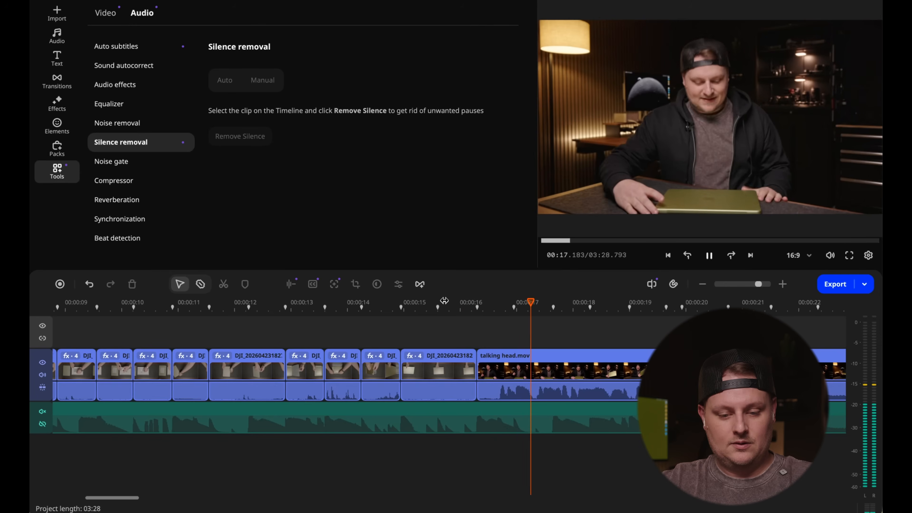
{"action": "key", "text": "space"}
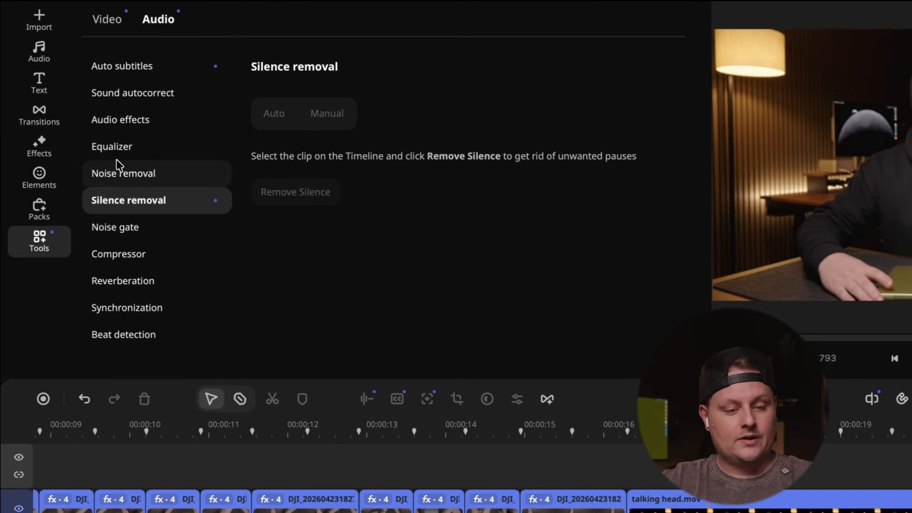
- Add the recently used Push → transition between the last overhead shot and talking head.mov, and play it
{"action": "left_click", "coordinate": [61, 81]}
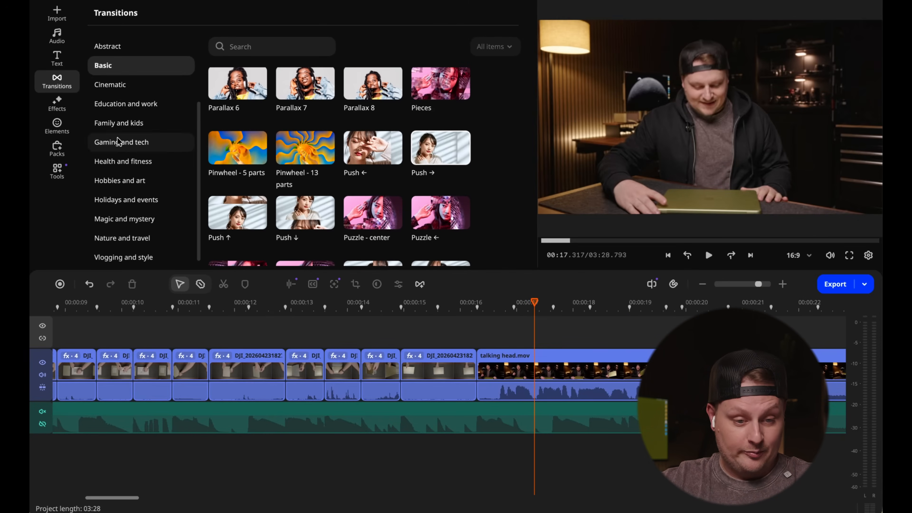
{"action": "scroll", "coordinate": [126, 200], "scroll_direction": "up", "scroll_amount": 3}
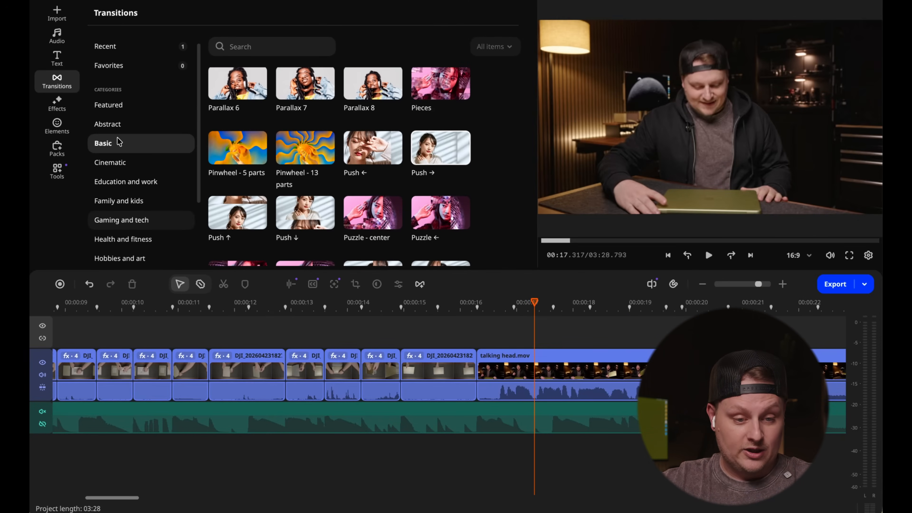
{"action": "left_click", "coordinate": [119, 47]}
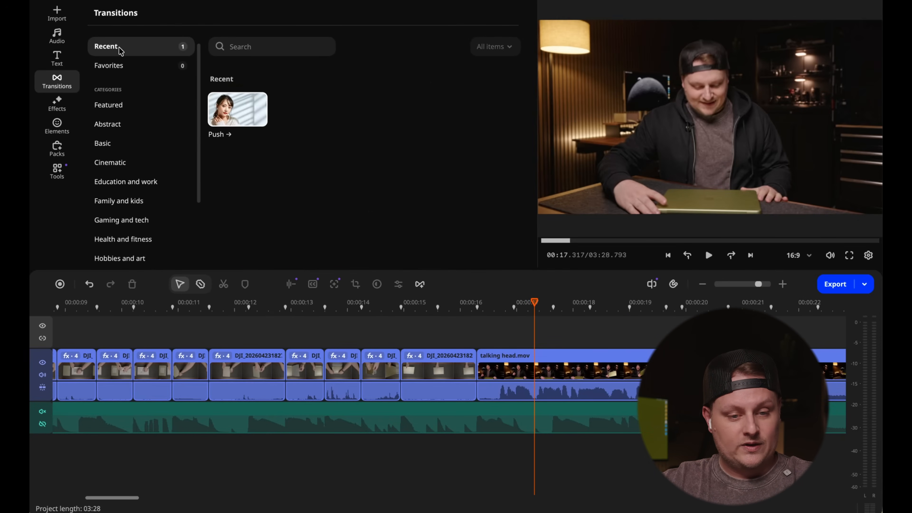
{"action": "left_click", "coordinate": [219, 109]}
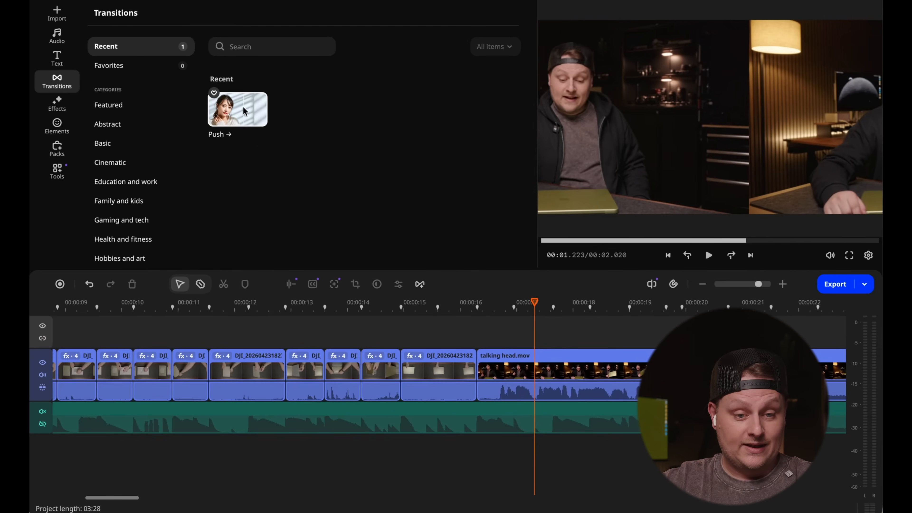
{"action": "left_click_drag", "start_coordinate": [242, 105], "coordinate": [437, 353]}
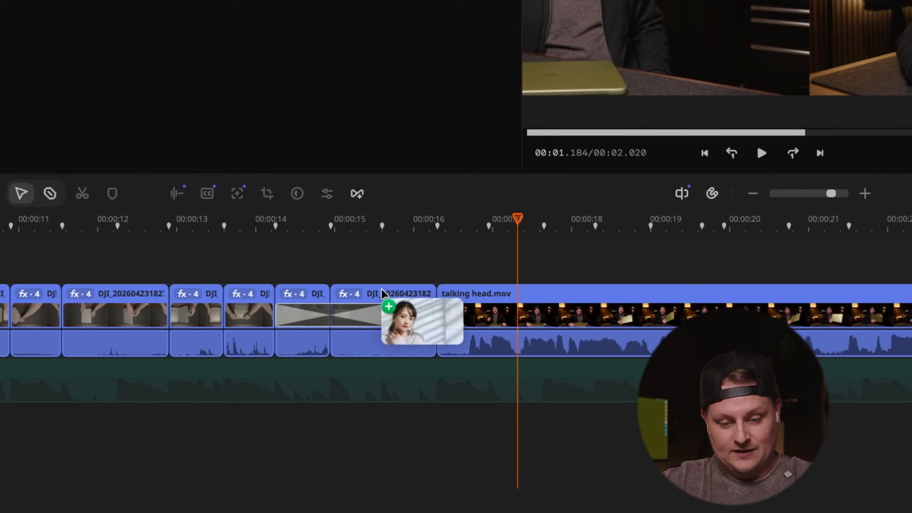
{"action": "left_click_drag", "start_coordinate": [382, 291], "coordinate": [429, 317]}
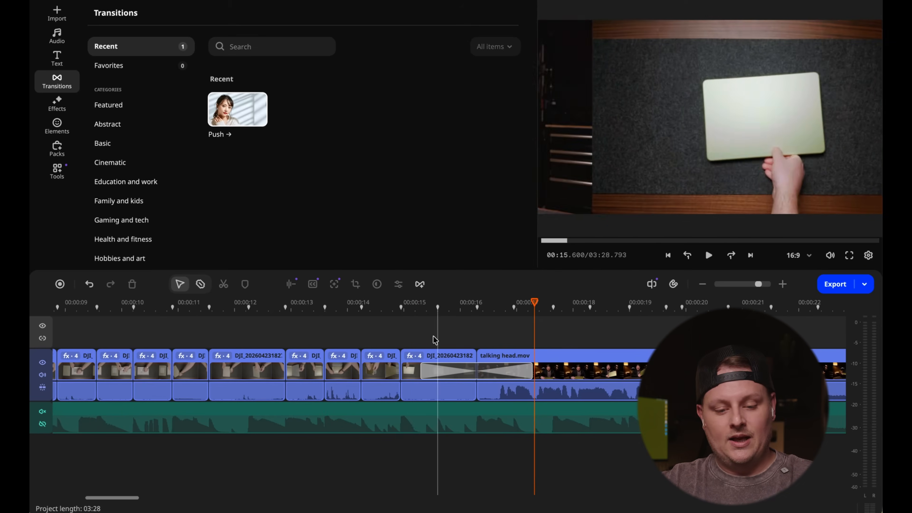
{"action": "left_click", "coordinate": [348, 223]}
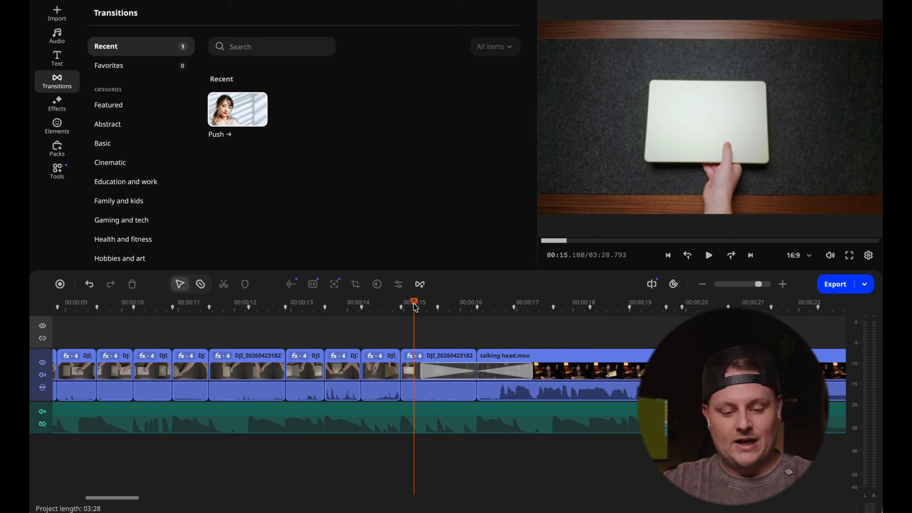
{"action": "key", "text": "space"}
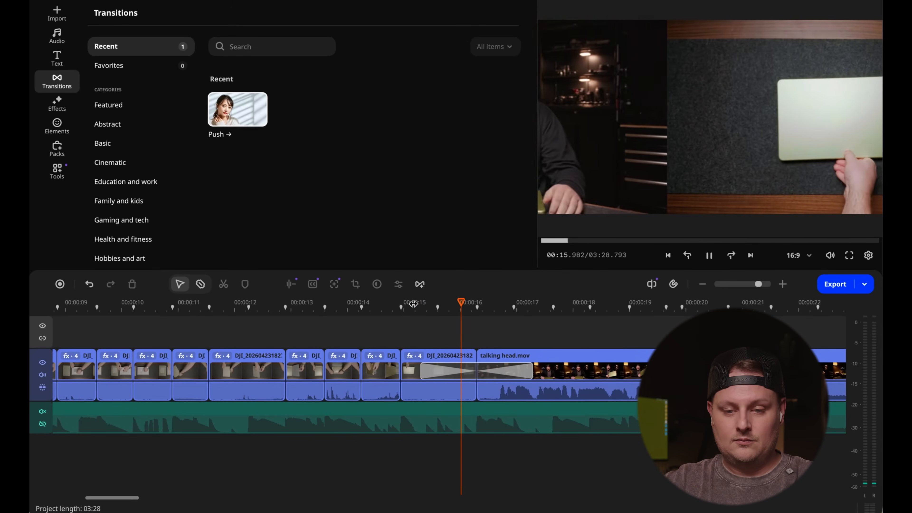
{"action": "key", "text": "space"}
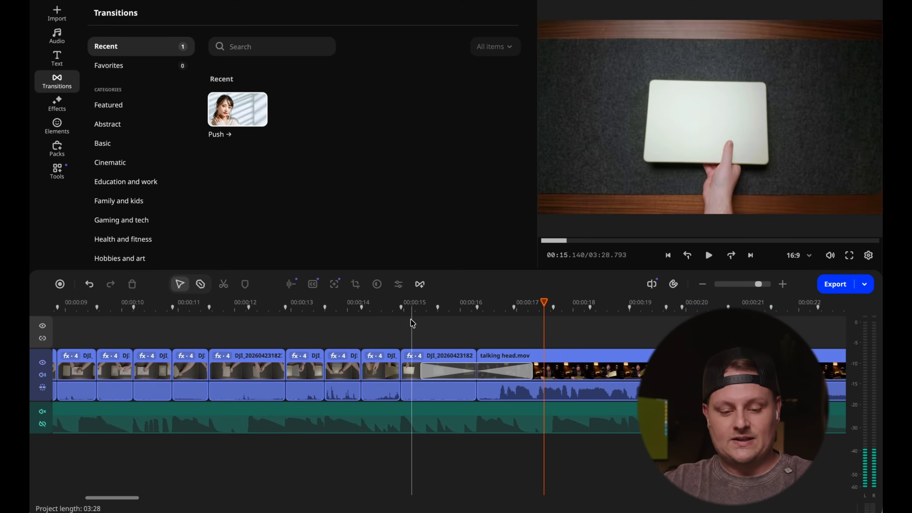
- Shorten the Push → transition to a fraction of a second around the cut and play it again
{"action": "left_click_drag", "start_coordinate": [422, 370], "coordinate": [468, 372]}
{"action": "left_click", "coordinate": [449, 308]}
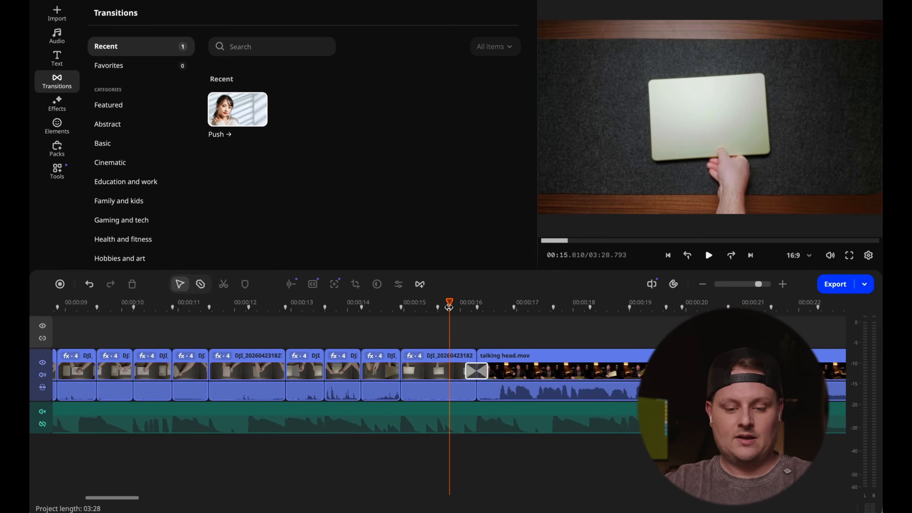
{"action": "key", "text": "space"}
{"action": "key", "text": "space"}
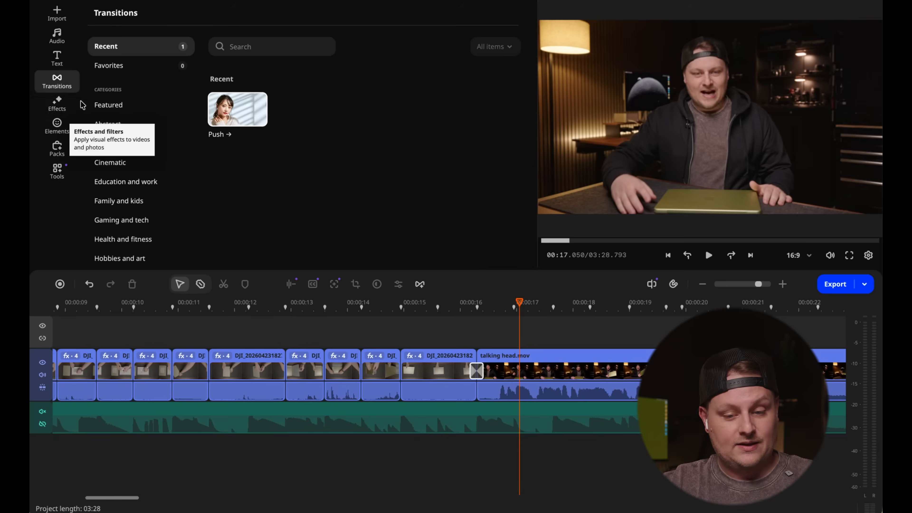
- Preview Film and Light leaks effects, such as Film - B&W 2 and Light leaks - prism 2, on the talking head footage
{"action": "left_click", "coordinate": [601, 304]}
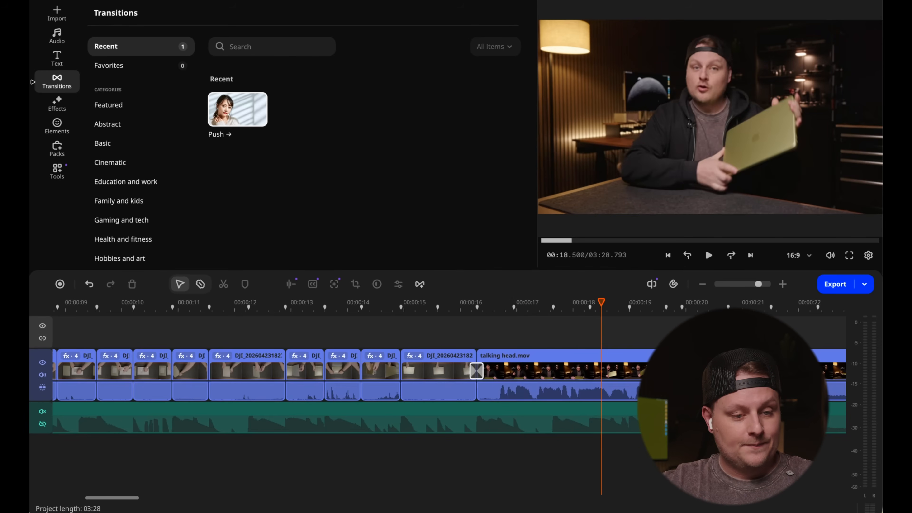
{"action": "left_click", "coordinate": [56, 98]}
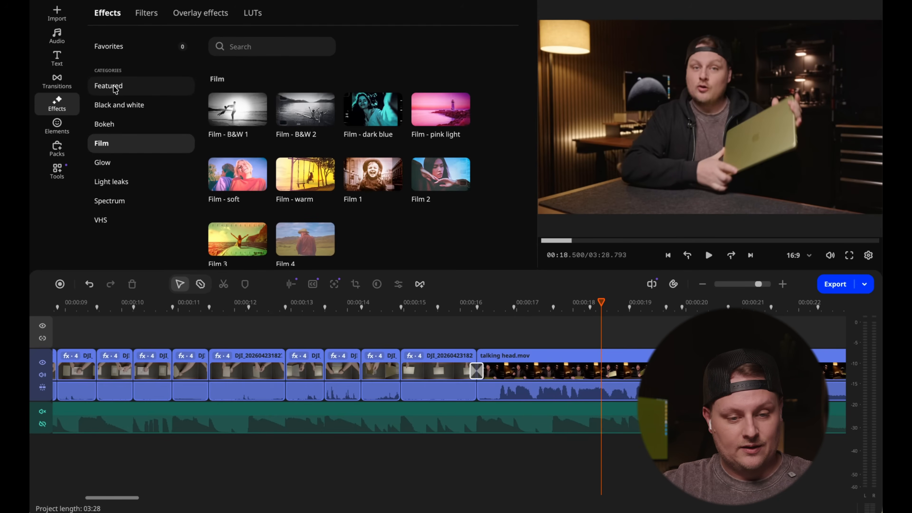
{"action": "mouse_move", "coordinate": [251, 104]}
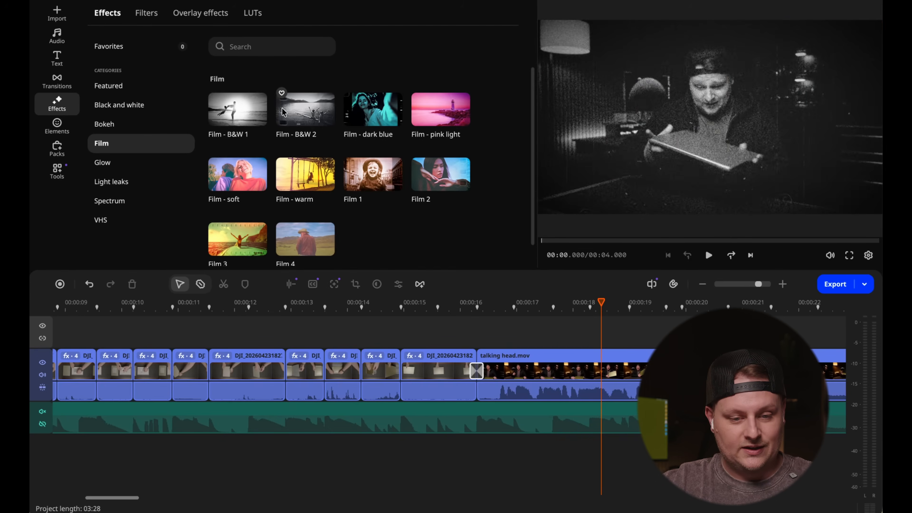
{"action": "mouse_move", "coordinate": [305, 176]}
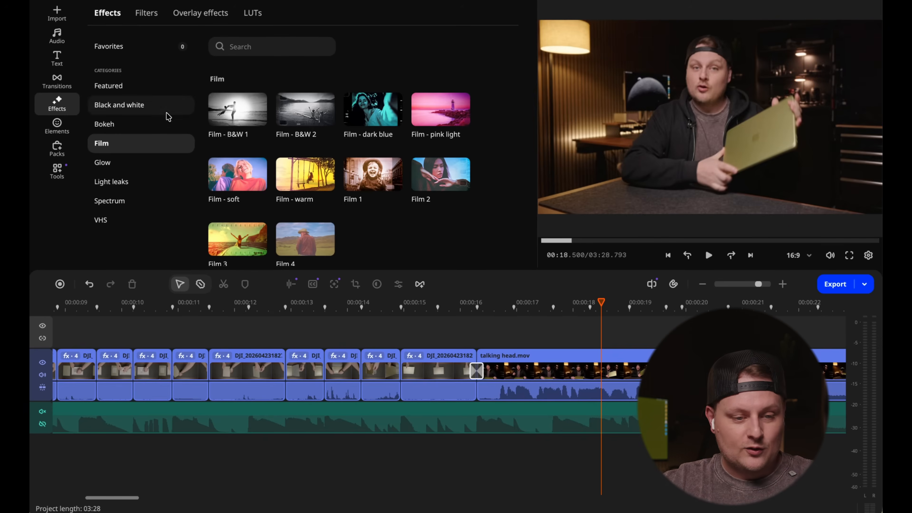
{"action": "left_click", "coordinate": [128, 176]}
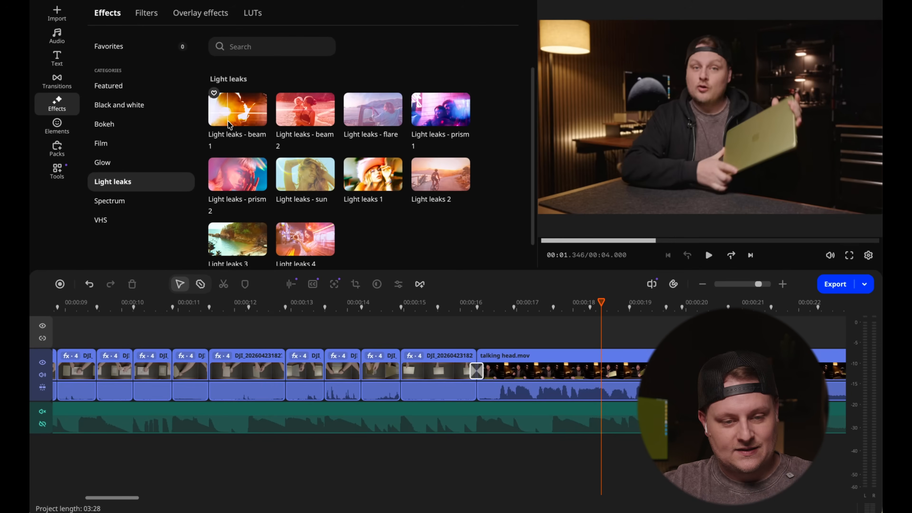
{"action": "mouse_move", "coordinate": [247, 112]}
{"action": "mouse_move", "coordinate": [221, 173]}
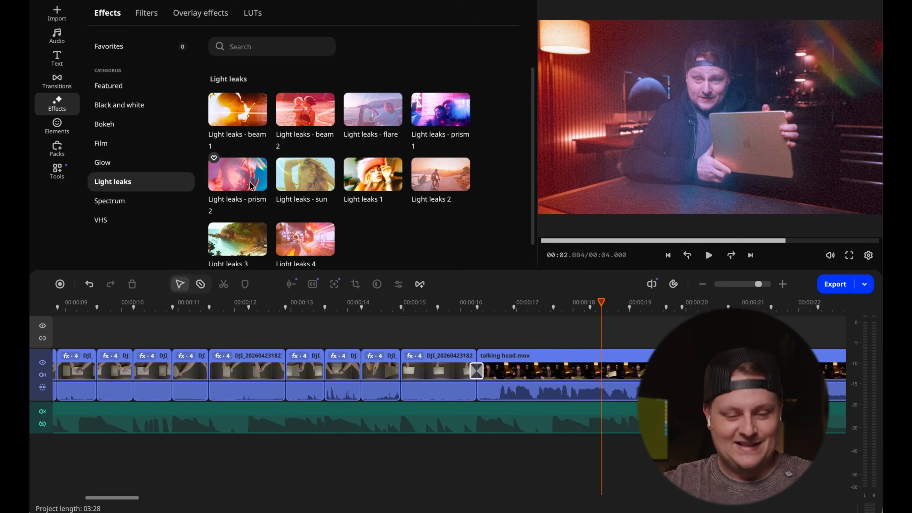
{"action": "mouse_move", "coordinate": [309, 248]}
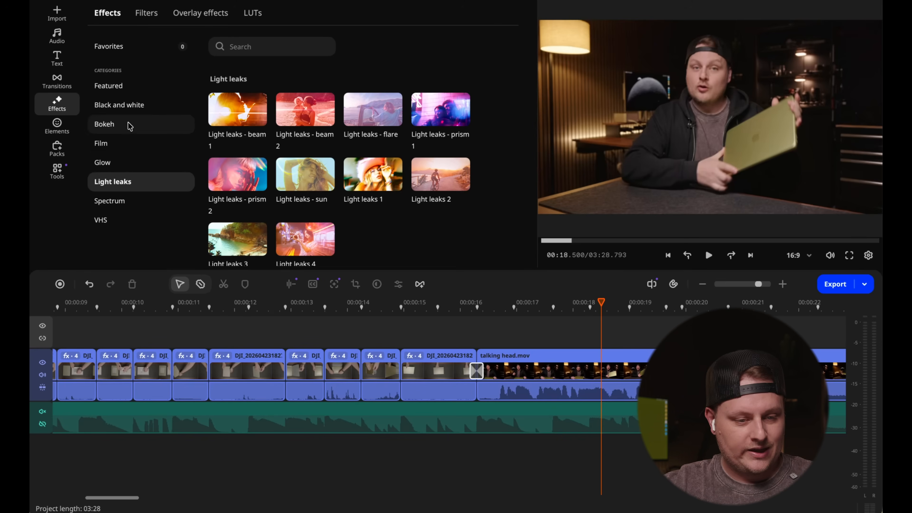
- Browse the effect packs, covering the All, Cinematic, and Vlogging and style categories
{"action": "left_click", "coordinate": [57, 149]}
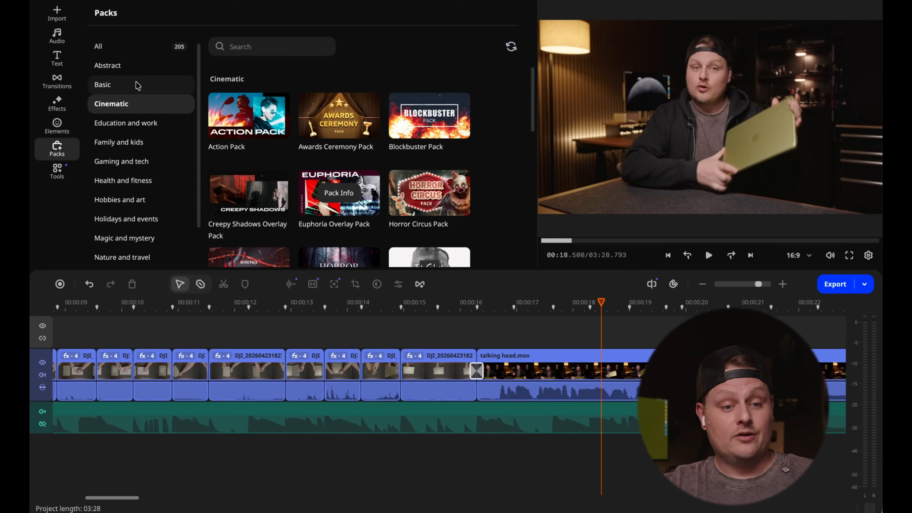
{"action": "left_click", "coordinate": [121, 50]}
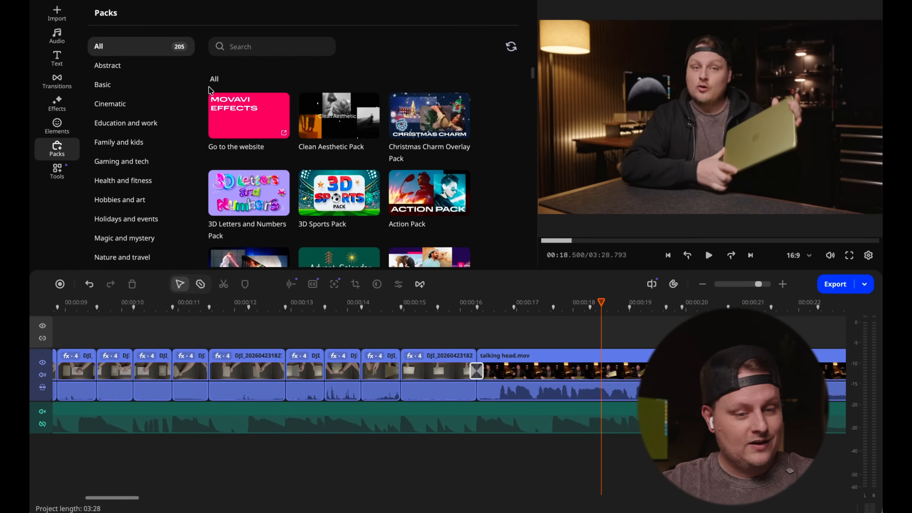
{"action": "left_click", "coordinate": [136, 104]}
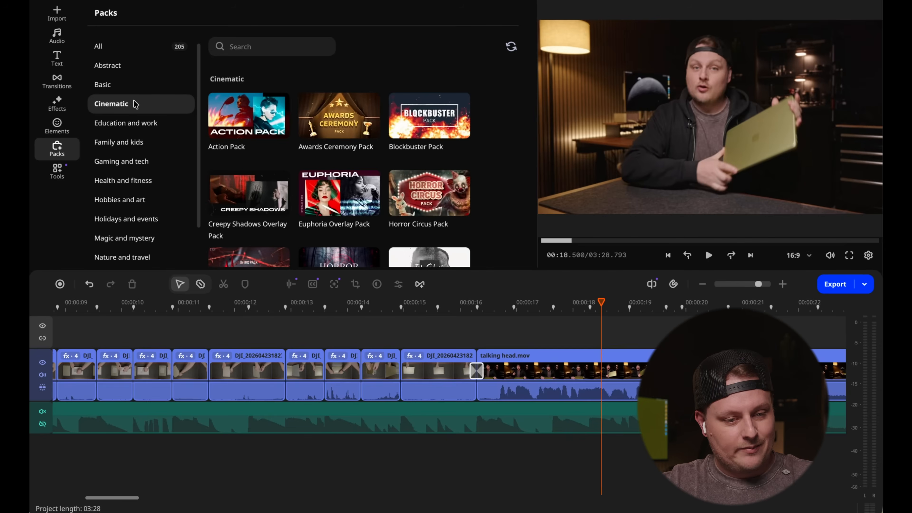
{"action": "scroll", "coordinate": [126, 151], "scroll_direction": "down", "scroll_amount": 1}
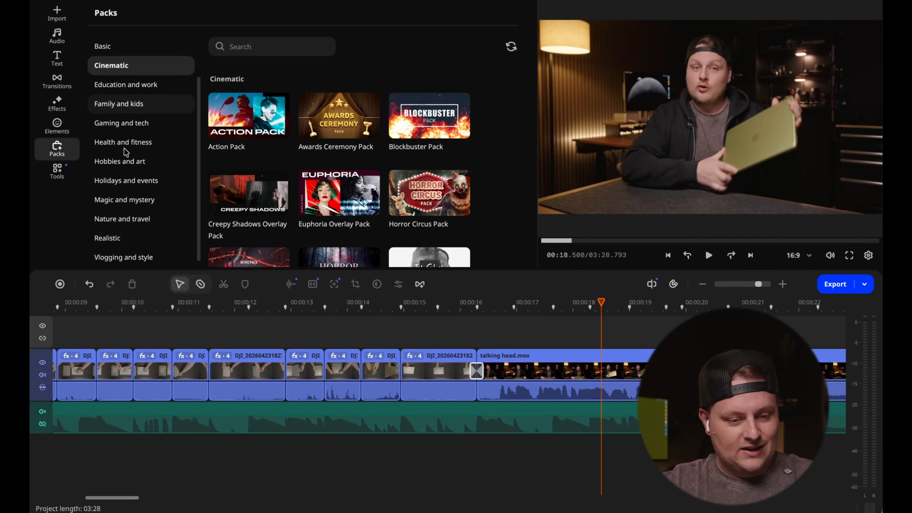
{"action": "left_click", "coordinate": [123, 257]}
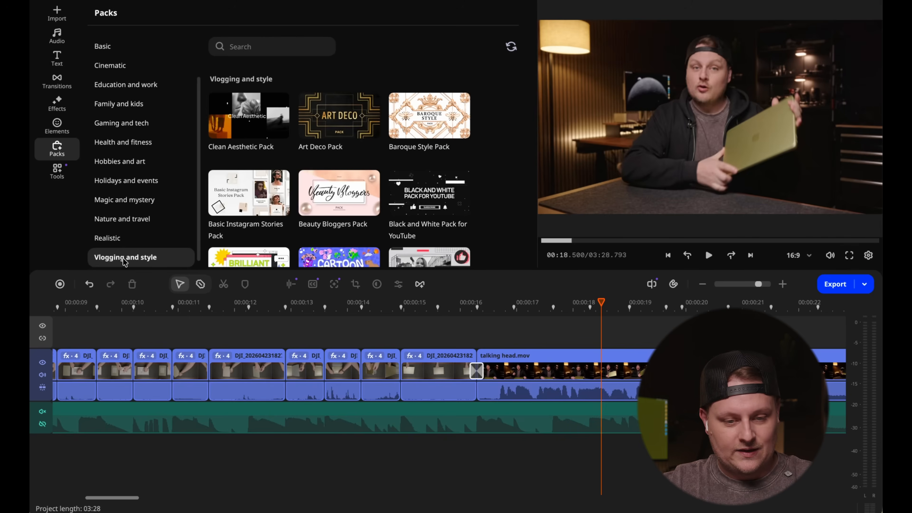
{"action": "scroll", "coordinate": [315, 166], "scroll_direction": "down", "scroll_amount": 5}
{"action": "scroll", "coordinate": [317, 170], "scroll_direction": "down", "scroll_amount": 3}
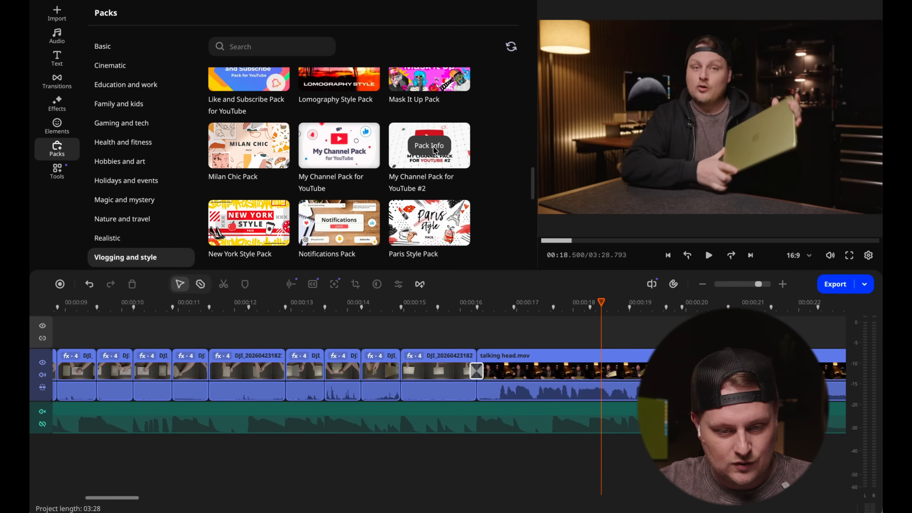
{"action": "left_click", "coordinate": [341, 146]}
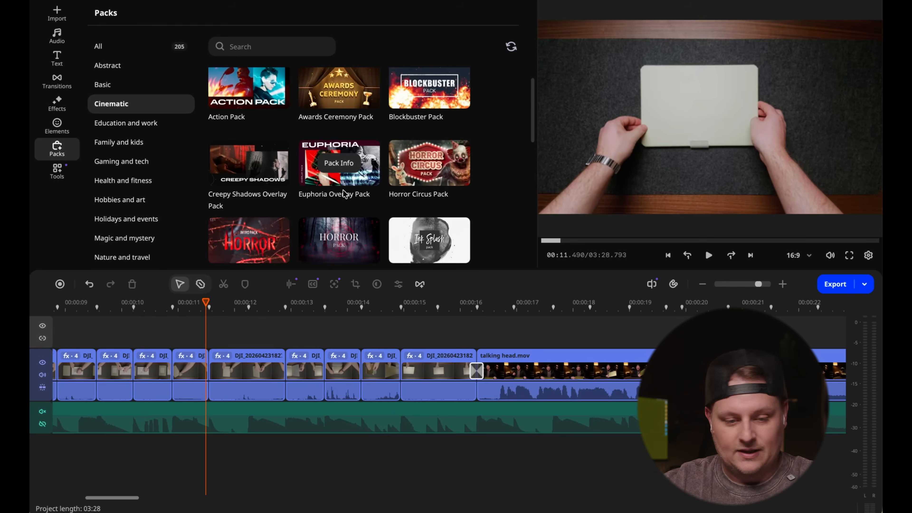
- Open the Euphoria Overlay Pack's effects and preview Cinematic overlays such as Creepy Shadows 6 on the overhead footage
{"action": "left_click", "coordinate": [352, 186]}
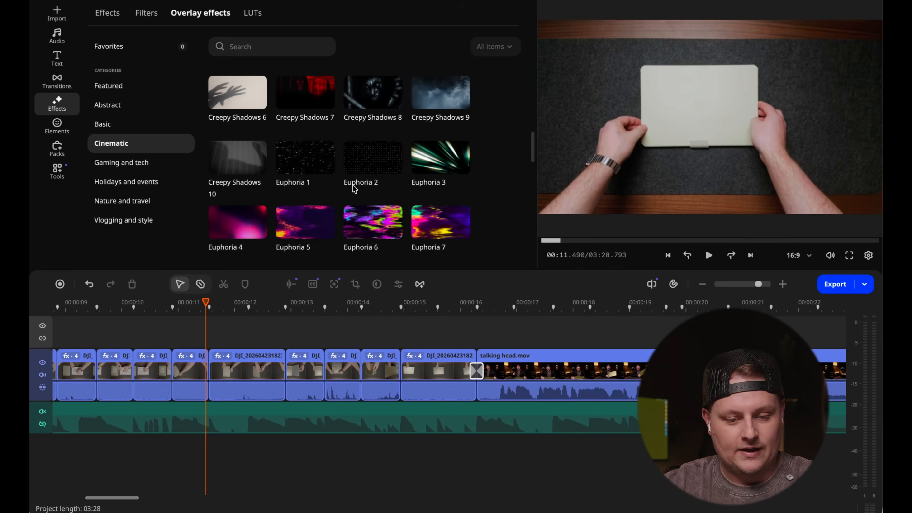
{"action": "left_click", "coordinate": [240, 91]}
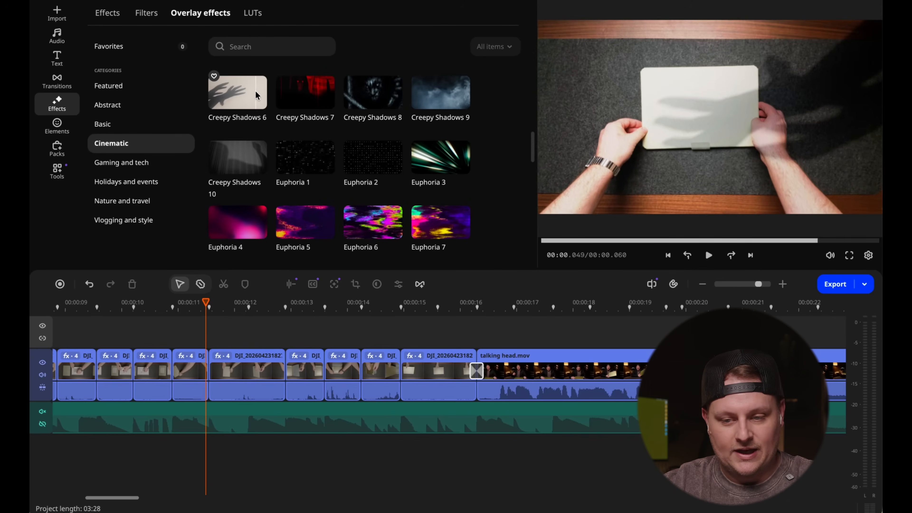
{"action": "left_click", "coordinate": [280, 174]}
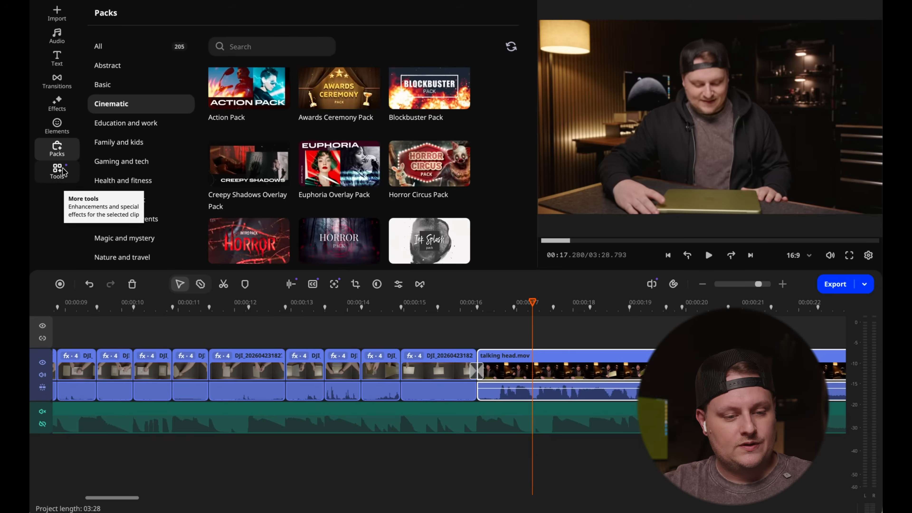
- Generate auto subtitles for the first talking head.mov clip with auto-detected original language, translated into English
{"action": "left_click", "coordinate": [63, 171]}
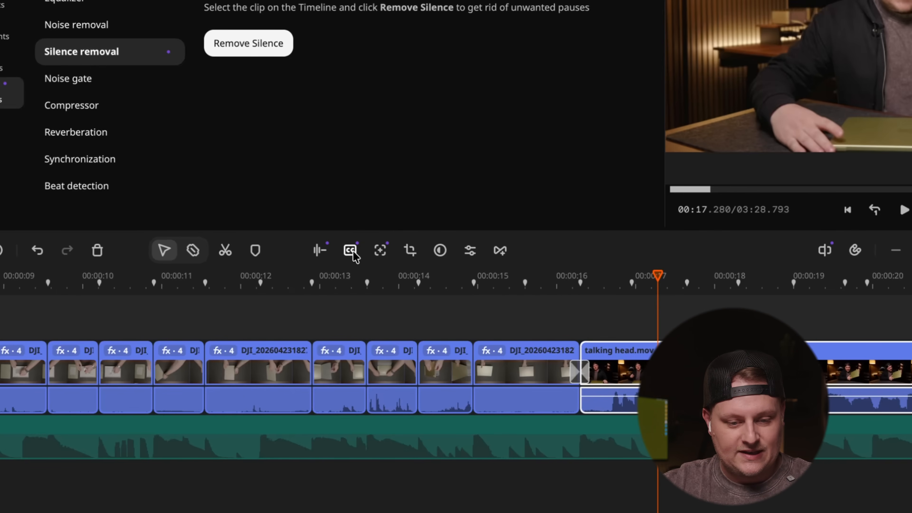
{"action": "left_click", "coordinate": [352, 251]}
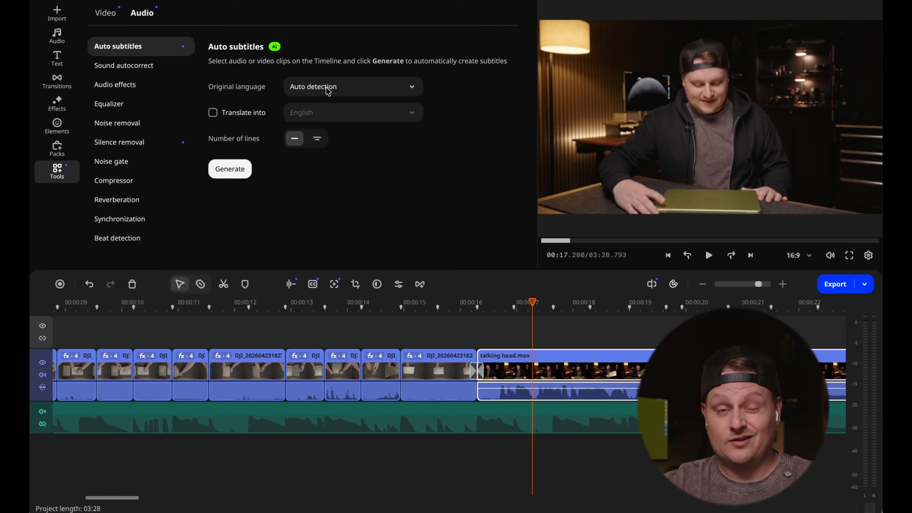
{"action": "left_click", "coordinate": [328, 90]}
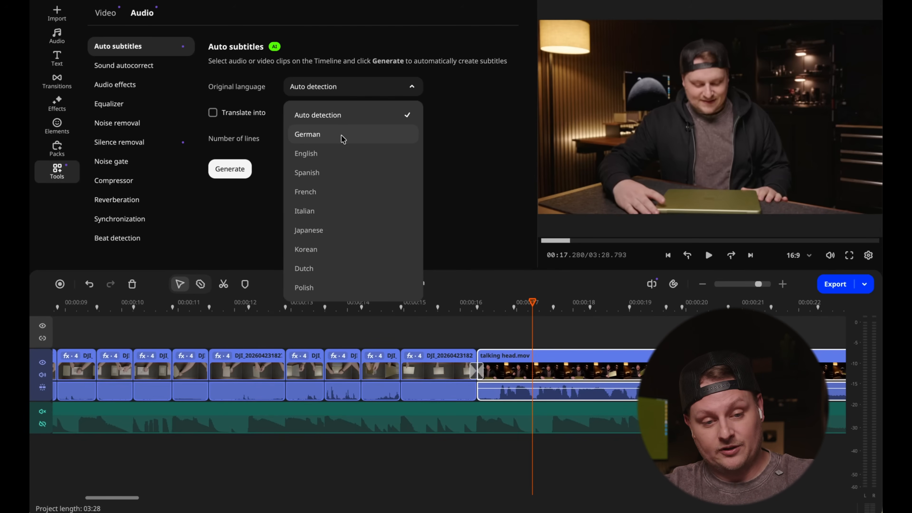
{"action": "left_click", "coordinate": [245, 104]}
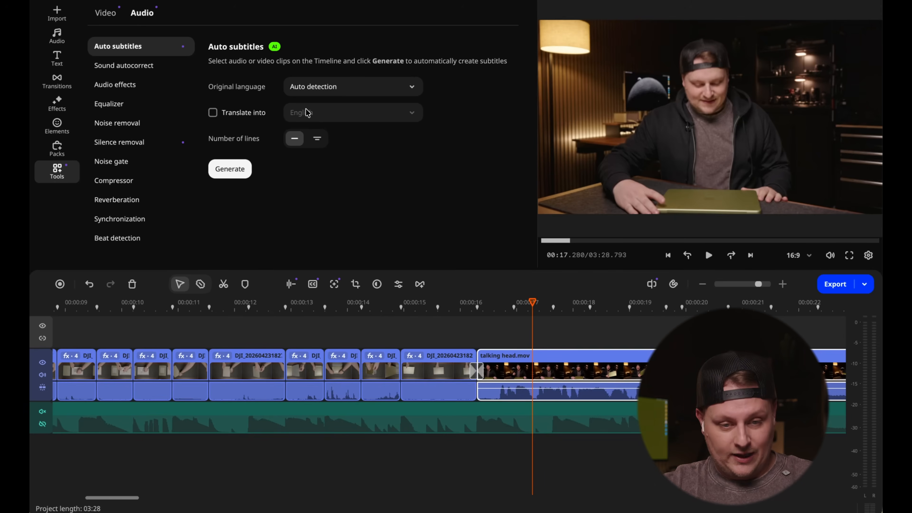
{"action": "left_click", "coordinate": [217, 111]}
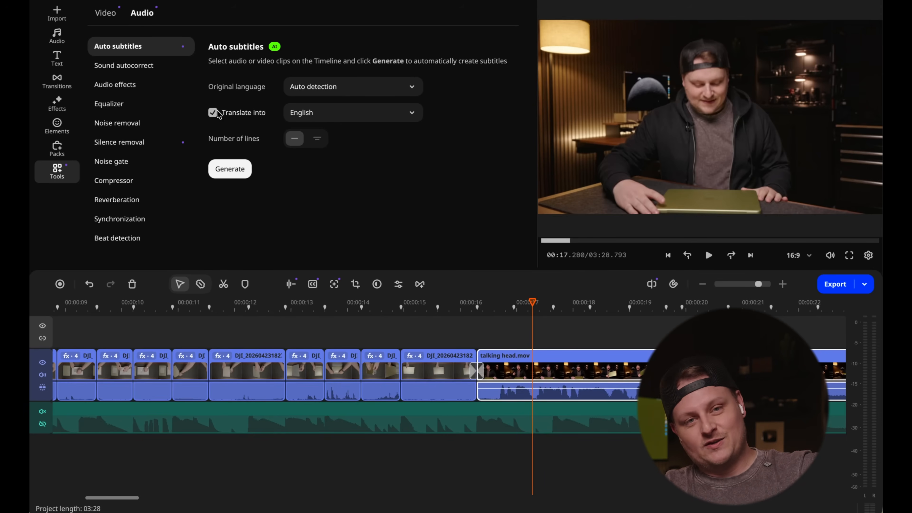
{"action": "left_click", "coordinate": [315, 111]}
{"action": "left_click", "coordinate": [316, 112]}
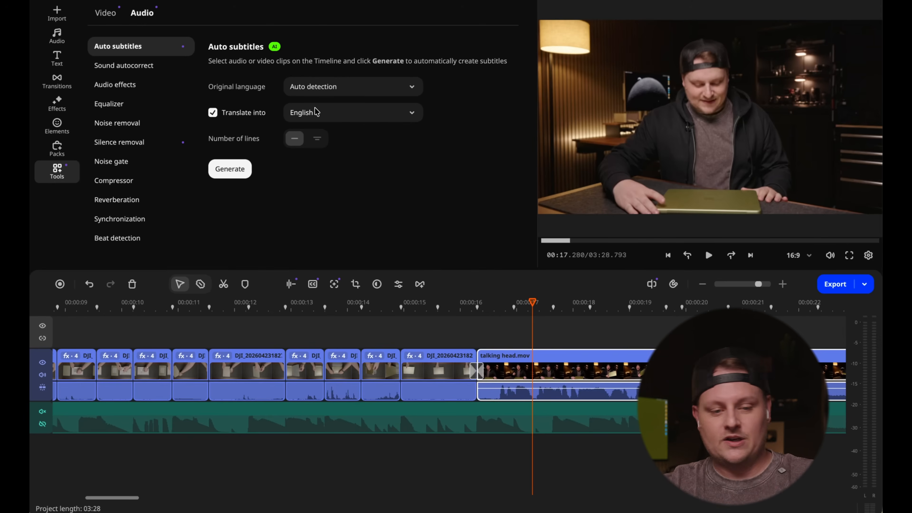
{"action": "left_click", "coordinate": [241, 165]}
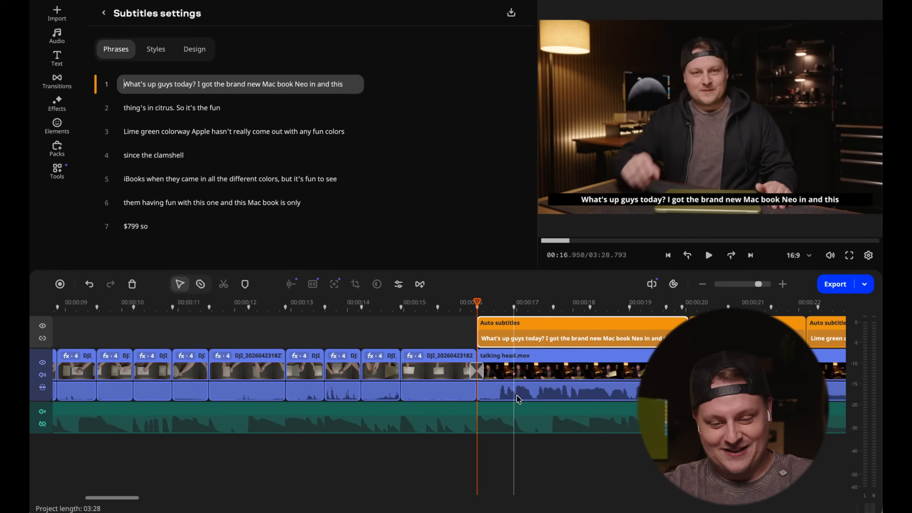
- Check the generated subtitles across the talking head clip, viewing the frame at about 27 seconds
{"action": "scroll", "coordinate": [539, 379], "scroll_direction": "down", "scroll_amount": 2}
{"action": "scroll", "coordinate": [541, 381], "scroll_direction": "down", "scroll_amount": 2}
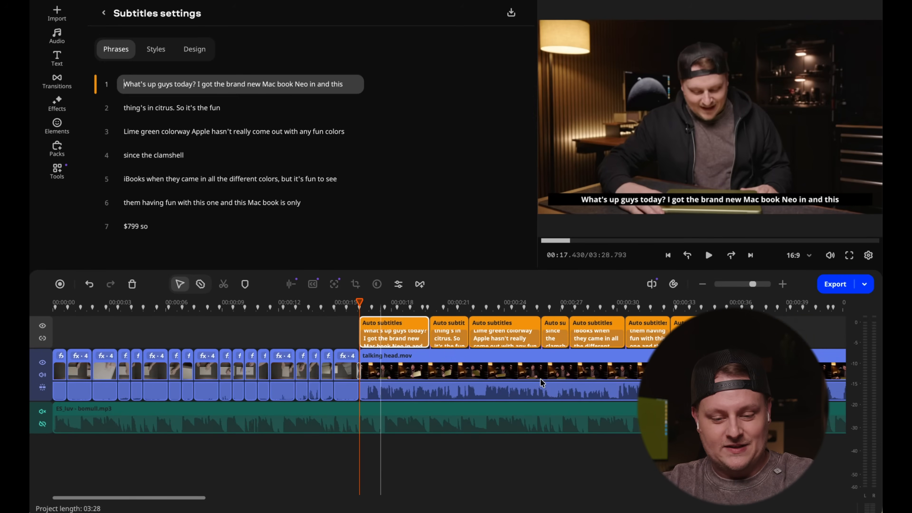
{"action": "left_click", "coordinate": [585, 376]}
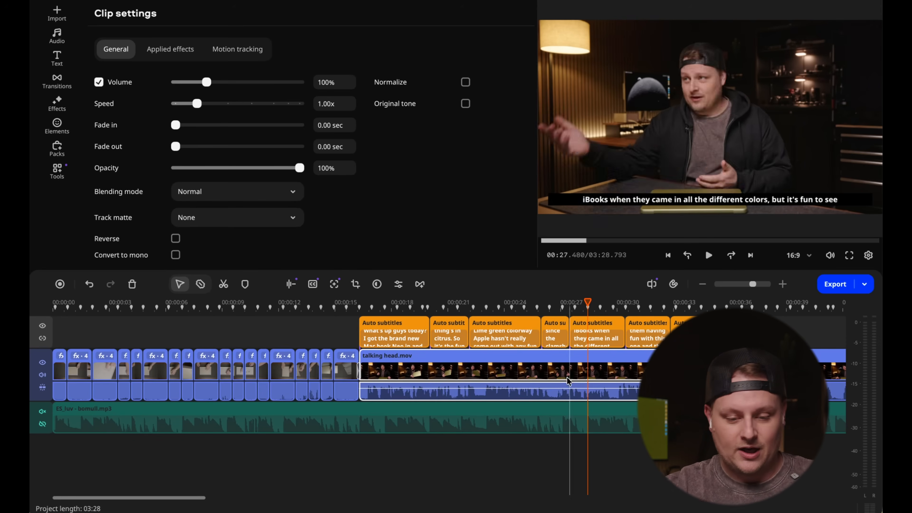
- Select the first auto subtitle and apply the Comics style to all subtitles
{"action": "left_click", "coordinate": [370, 308]}
{"action": "left_click", "coordinate": [370, 324]}
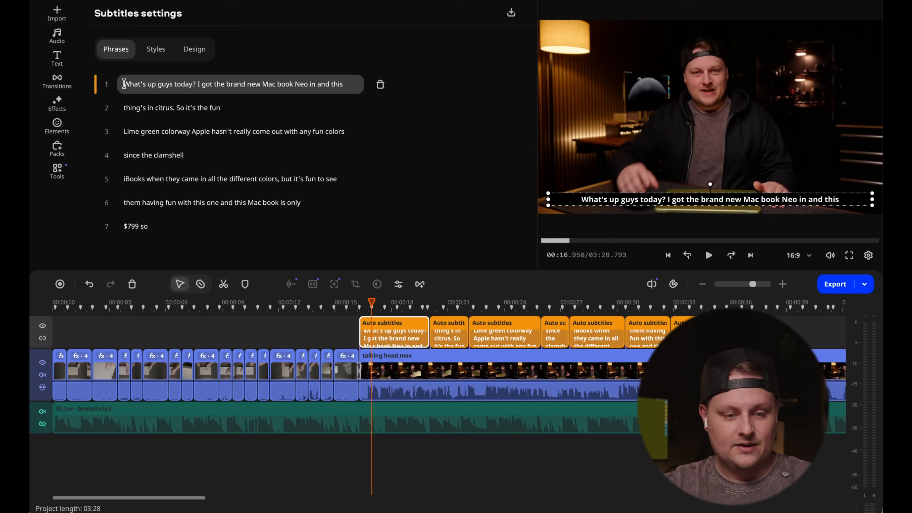
{"action": "left_click", "coordinate": [157, 53]}
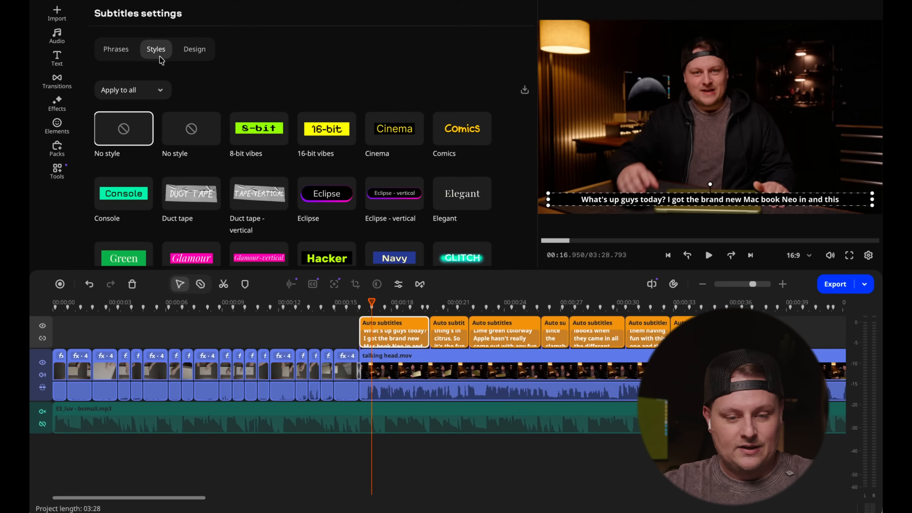
{"action": "scroll", "coordinate": [323, 134], "scroll_direction": "down", "scroll_amount": 7}
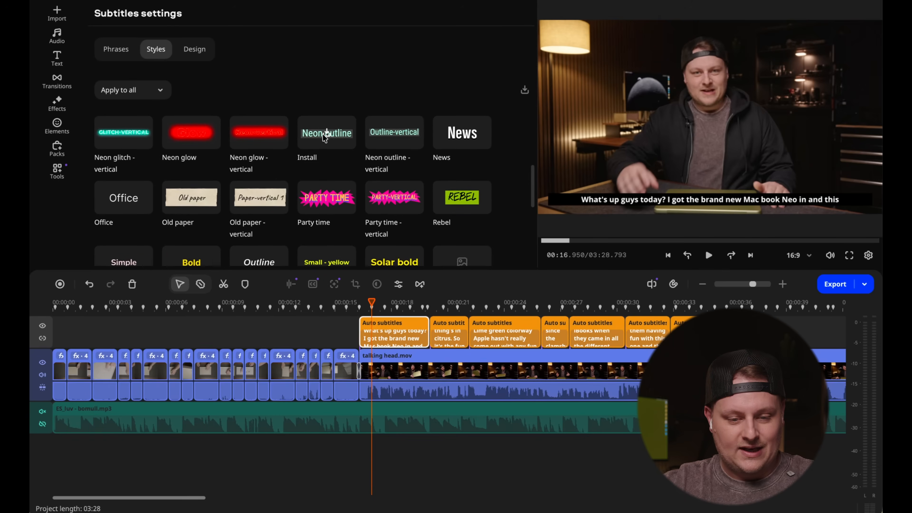
{"action": "scroll", "coordinate": [326, 139], "scroll_direction": "up", "scroll_amount": 7}
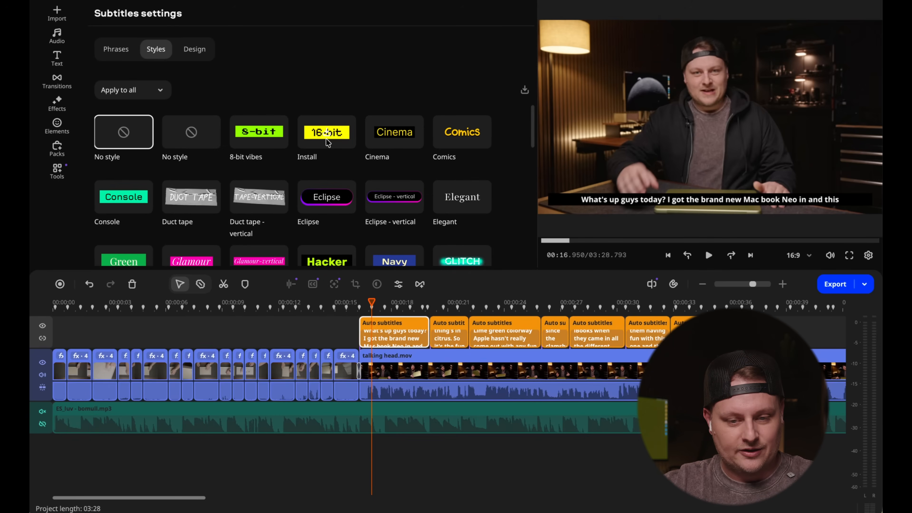
{"action": "left_click", "coordinate": [458, 139]}
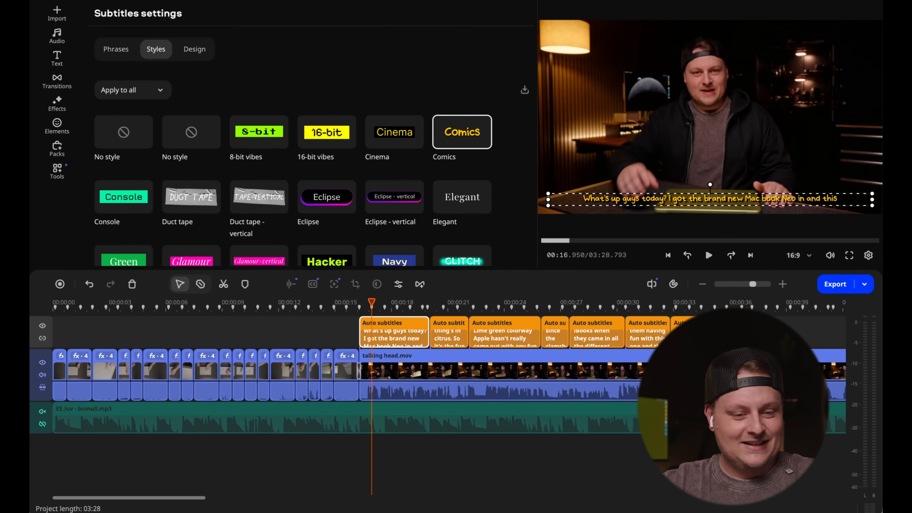
- Set the text size of all subtitles to 60 and move them slightly higher in the frame
{"action": "left_click", "coordinate": [194, 51]}
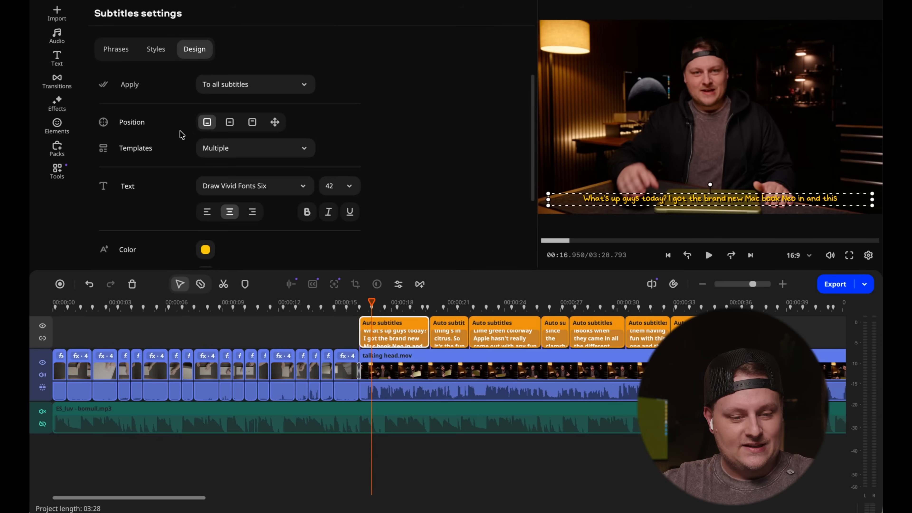
{"action": "scroll", "coordinate": [179, 136], "scroll_direction": "down", "scroll_amount": 2}
{"action": "left_click", "coordinate": [353, 140]}
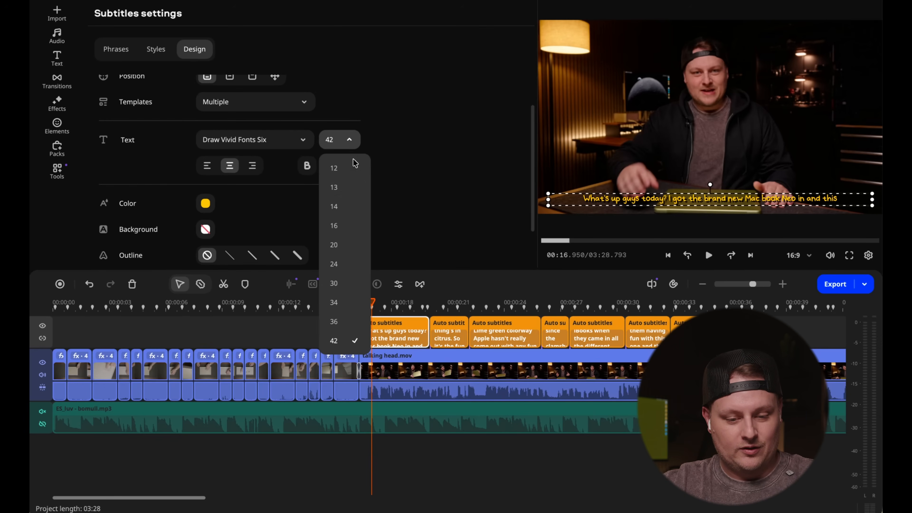
{"action": "left_click", "coordinate": [333, 318]}
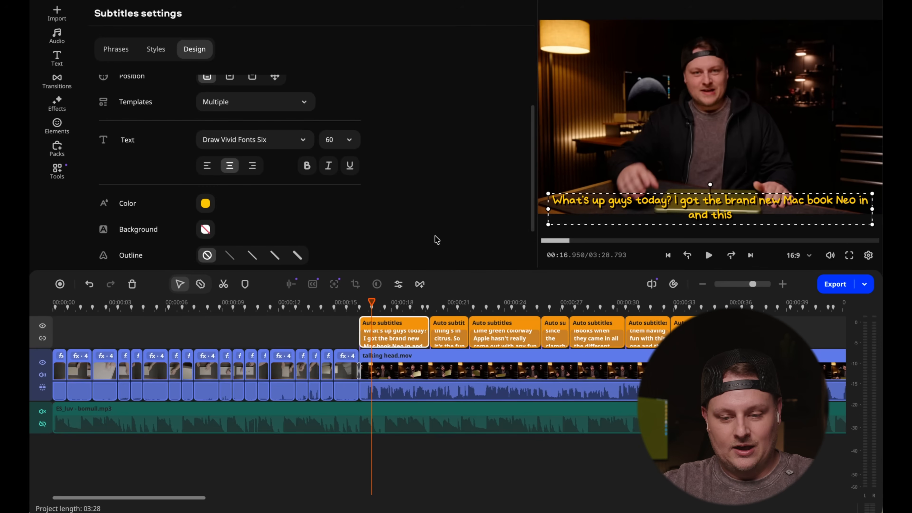
{"action": "left_click_drag", "start_coordinate": [596, 199], "coordinate": [599, 182]}
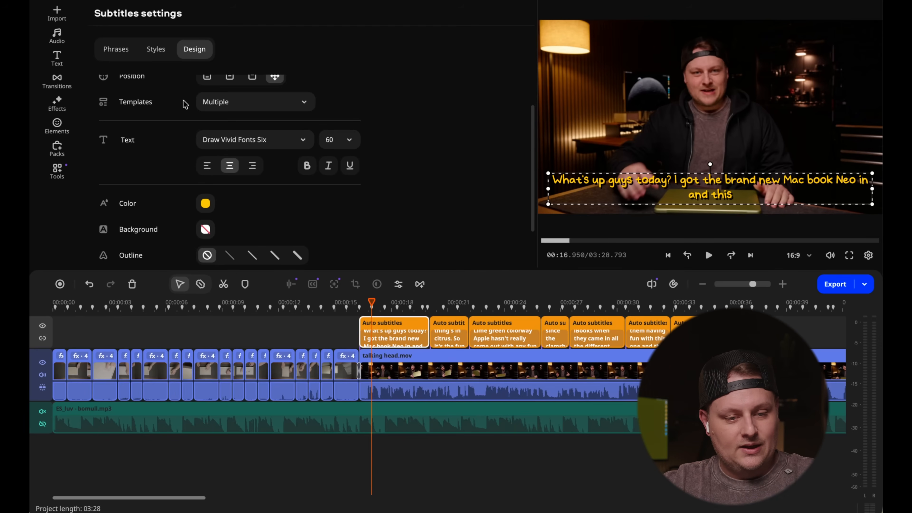
- Look over the subtitle position options, the list of phrases and the remaining subtitle styles
{"action": "scroll", "coordinate": [166, 158], "scroll_direction": "up", "scroll_amount": 2}
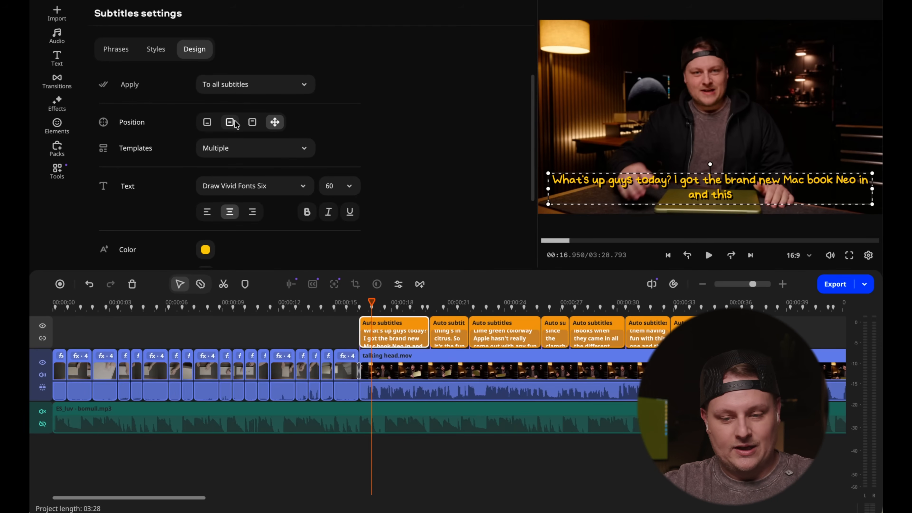
{"action": "left_click", "coordinate": [120, 50]}
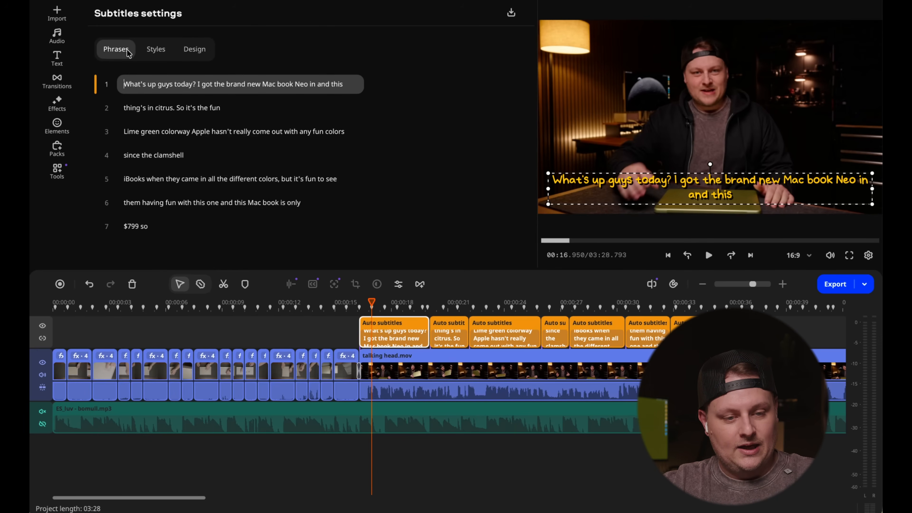
{"action": "left_click", "coordinate": [154, 51]}
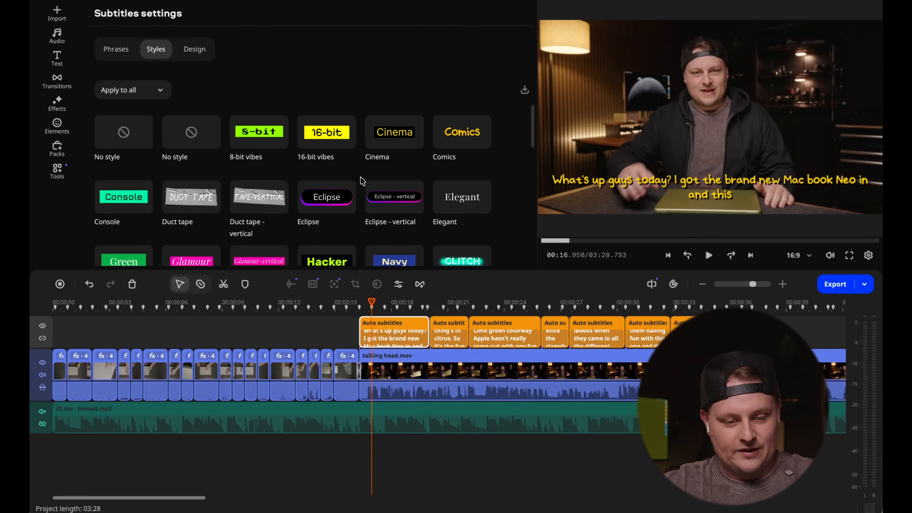
{"action": "scroll", "coordinate": [338, 207], "scroll_direction": "down", "scroll_amount": 10}
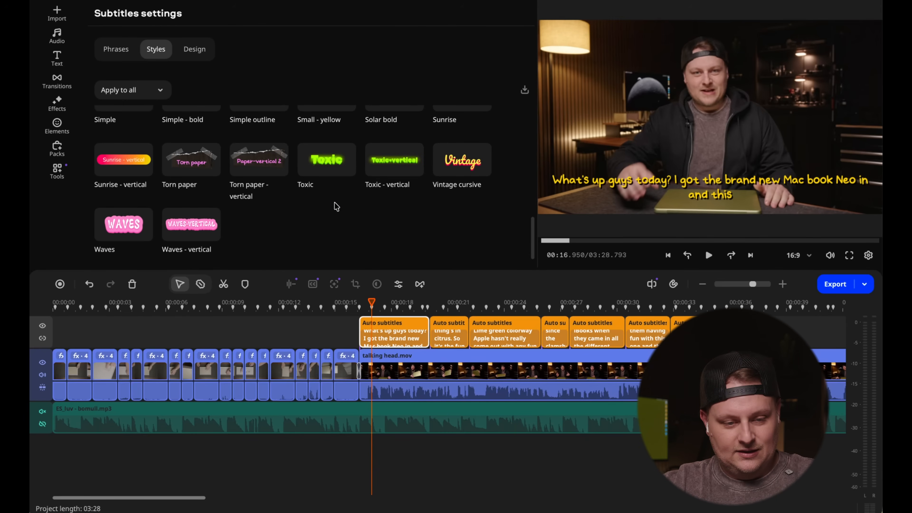
{"action": "scroll", "coordinate": [336, 207], "scroll_direction": "up", "scroll_amount": 10}
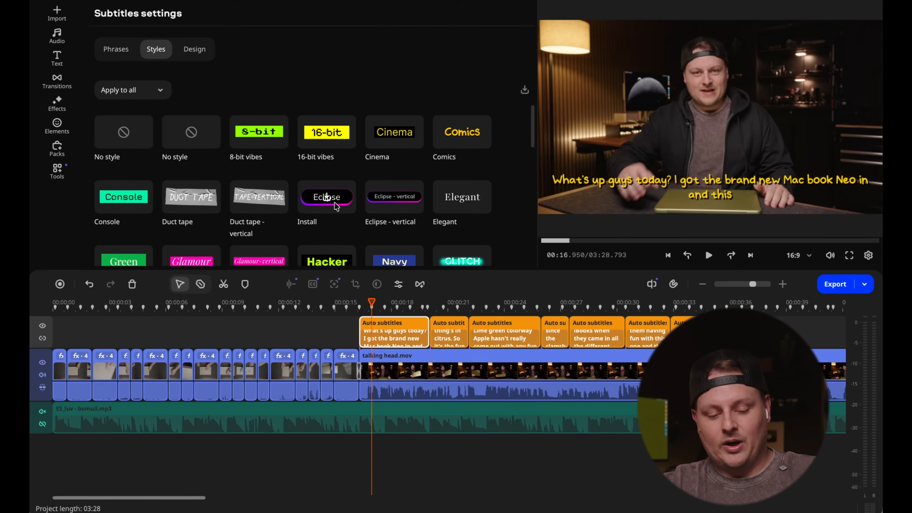
- Play the subtitled talking head footage from its start
{"action": "left_click", "coordinate": [360, 302]}
{"action": "key", "text": "space"}
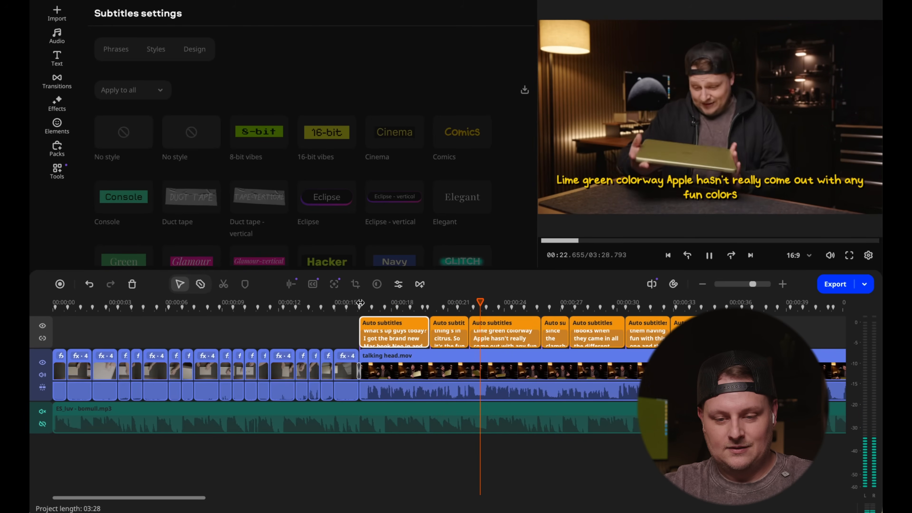
{"action": "key", "text": "space"}
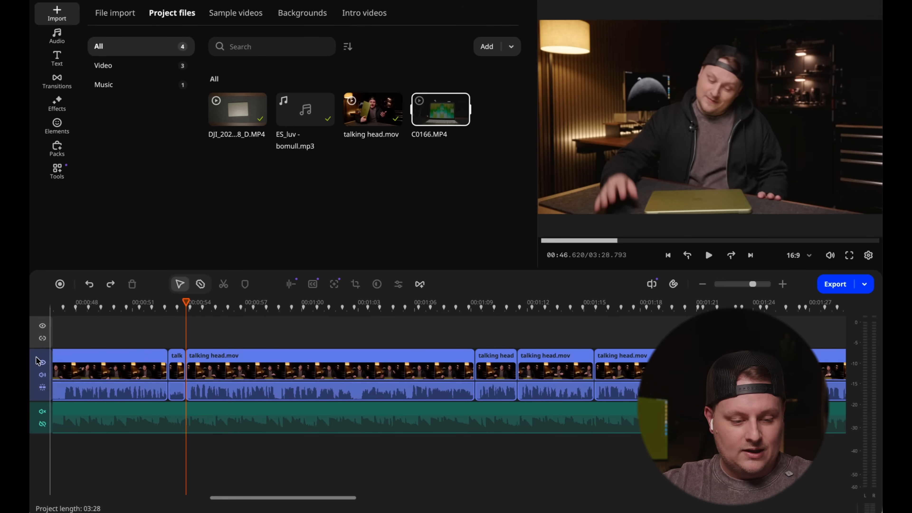
- Add an extra video track above the main track with the talking head clips
{"action": "right_click", "coordinate": [37, 361]}
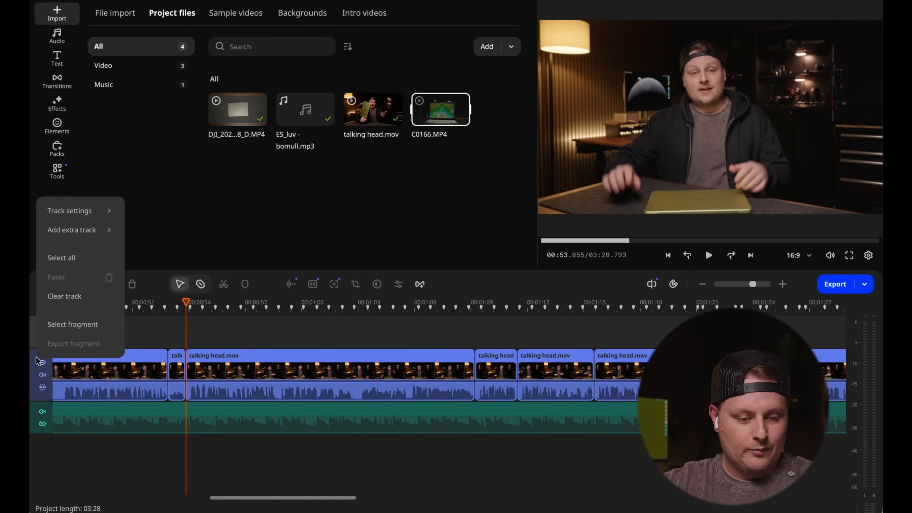
{"action": "mouse_move", "coordinate": [79, 231]}
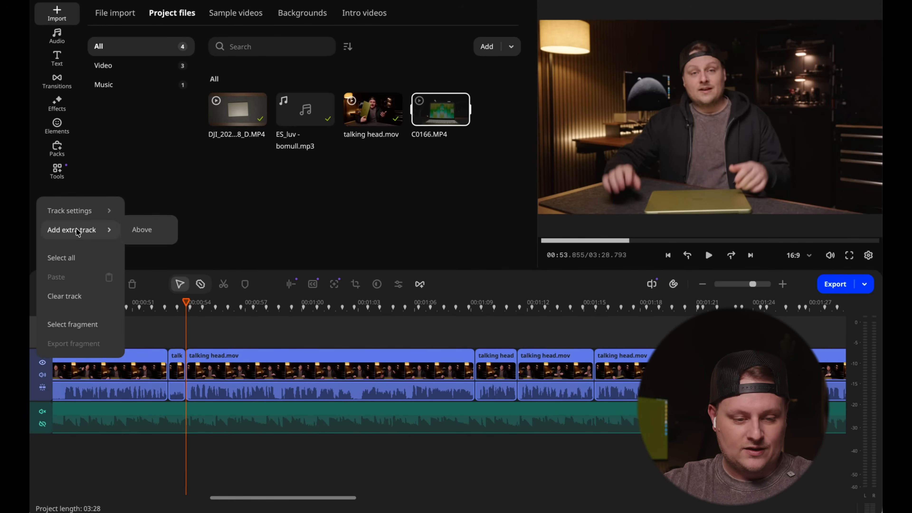
{"action": "left_click", "coordinate": [140, 231]}
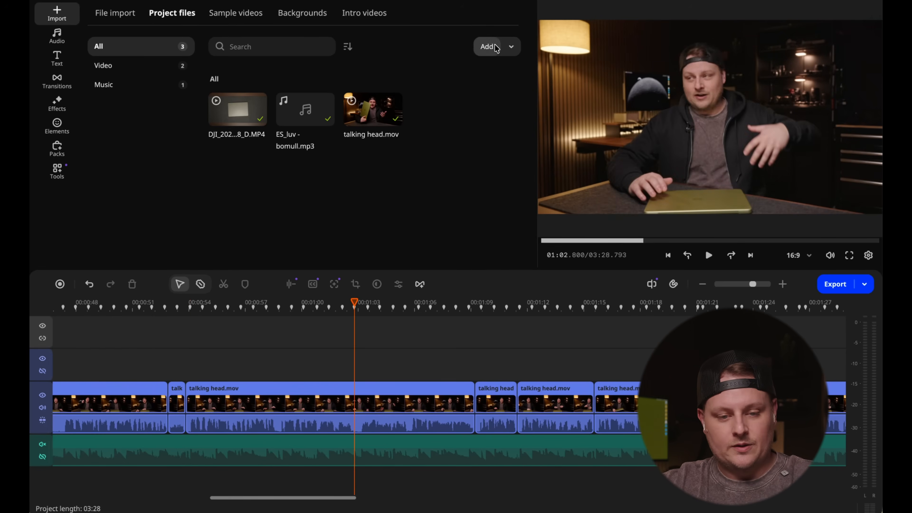
- Import all the clips from the a7siii SlowMo folder into the project files
{"action": "left_click", "coordinate": [486, 46]}
{"action": "scroll", "coordinate": [484, 223], "scroll_direction": "up", "scroll_amount": 1}
{"action": "scroll", "coordinate": [484, 226], "scroll_direction": "down", "scroll_amount": 1}
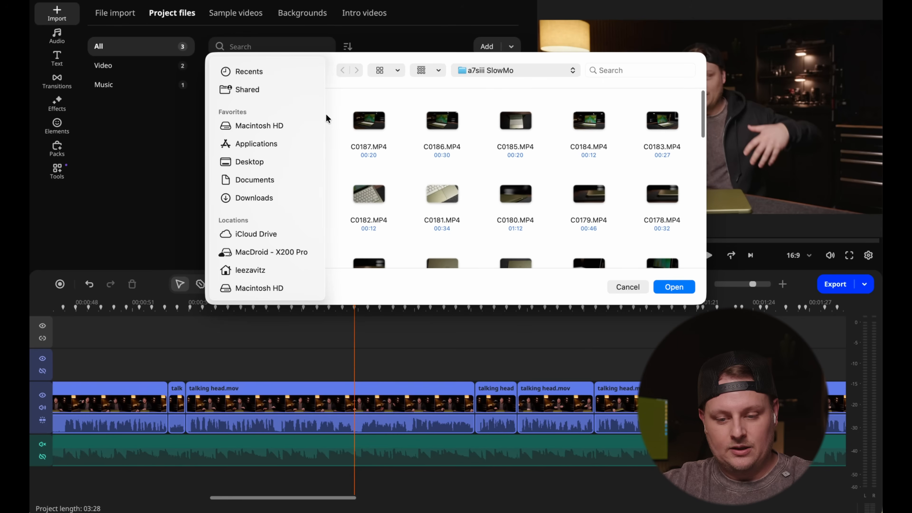
{"action": "left_click_drag", "start_coordinate": [331, 114], "coordinate": [702, 265]}
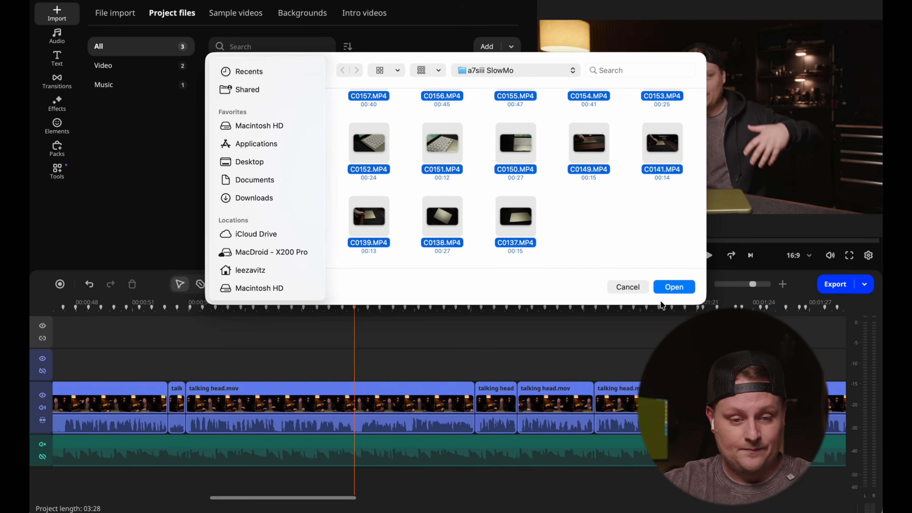
{"action": "left_click", "coordinate": [674, 287]}
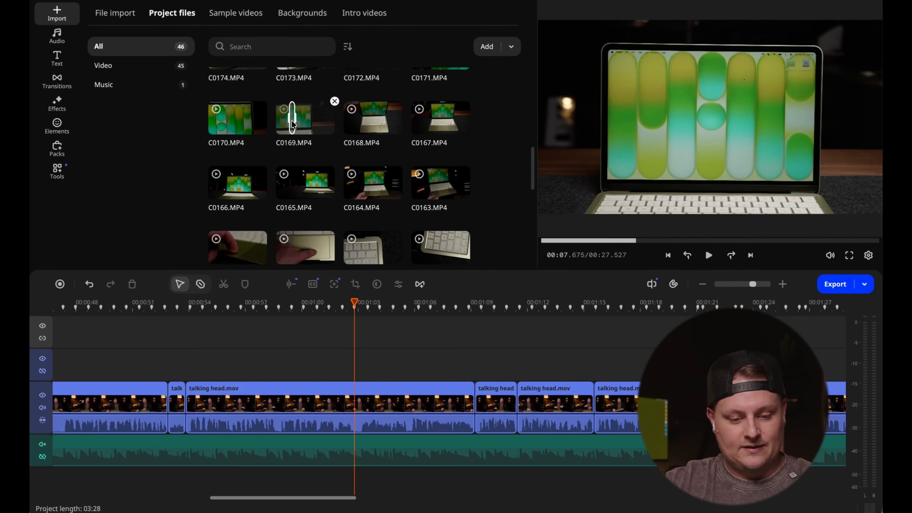
- Overlay a short piece of C0169.MP4 on the extra video track above the talking head at about 01:00 and play it back
{"action": "left_click_drag", "start_coordinate": [292, 124], "coordinate": [306, 354]}
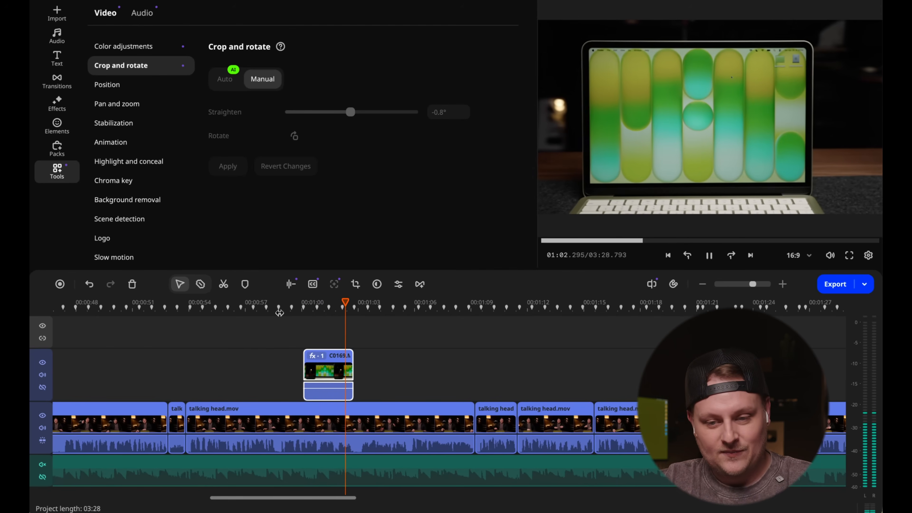
{"action": "key", "text": "space"}
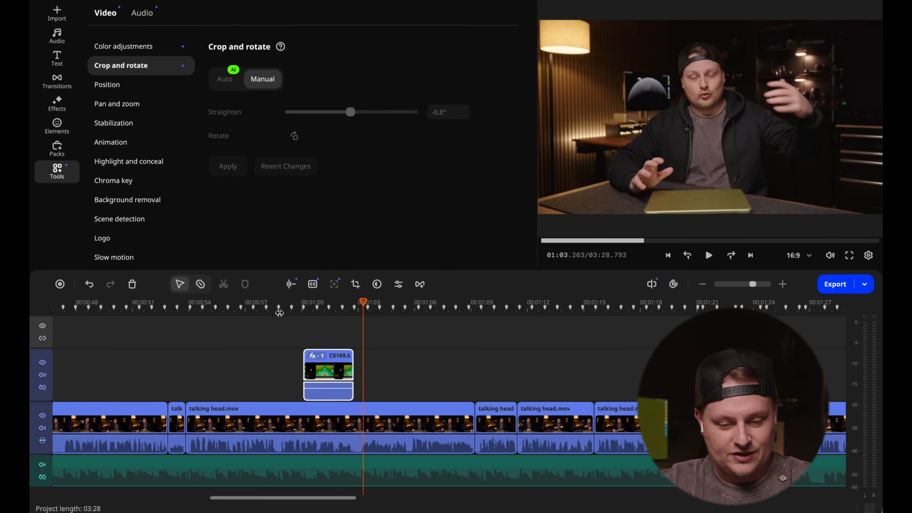
{"action": "left_click", "coordinate": [304, 310]}
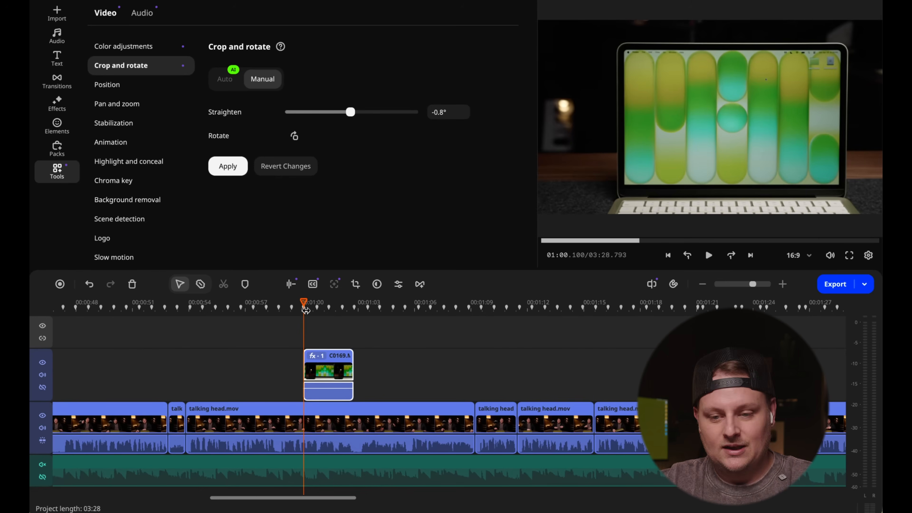
{"action": "left_click_drag", "start_coordinate": [304, 310], "coordinate": [291, 309]}
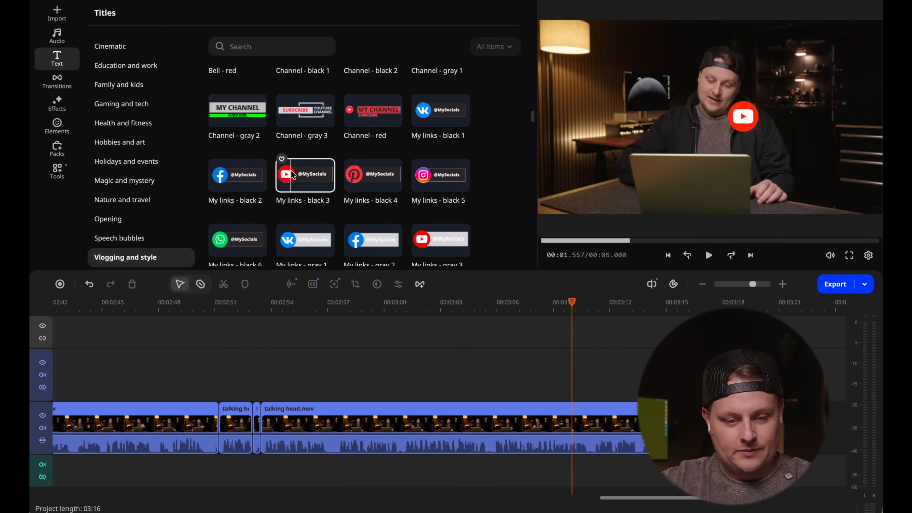
- Place the My links - black 3 title near the end of the talking head footage and replace its text with the channel handle
{"action": "left_click_drag", "start_coordinate": [301, 170], "coordinate": [573, 350]}
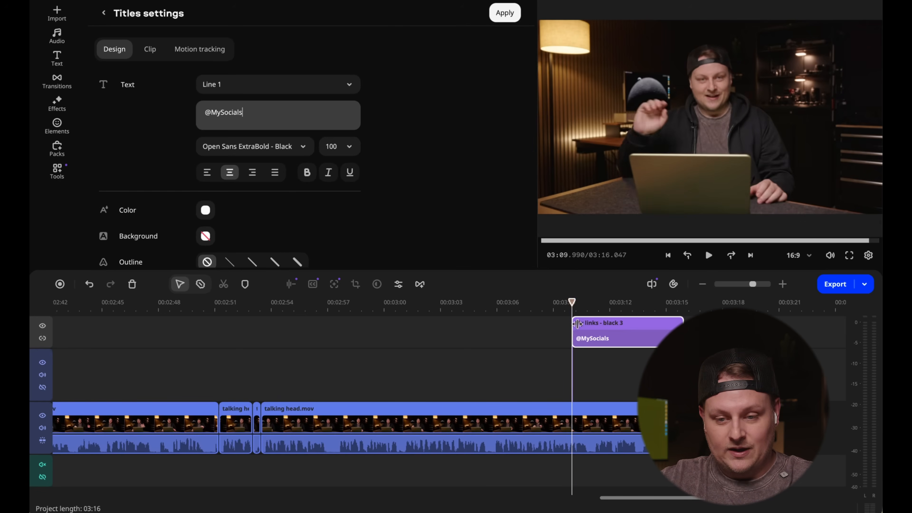
{"action": "left_click_drag", "start_coordinate": [572, 302], "coordinate": [618, 299]}
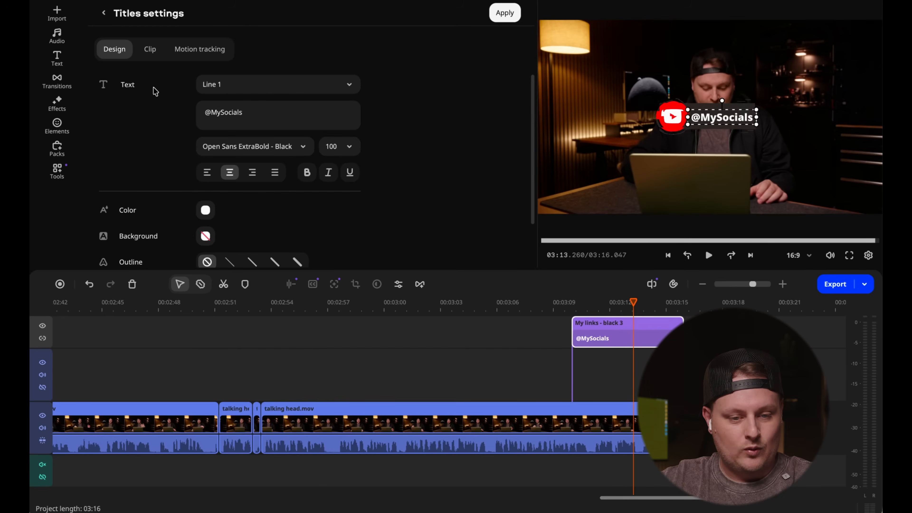
{"action": "scroll", "coordinate": [155, 91], "scroll_direction": "down", "scroll_amount": 1}
{"action": "scroll", "coordinate": [243, 83], "scroll_direction": "up", "scroll_amount": 1}
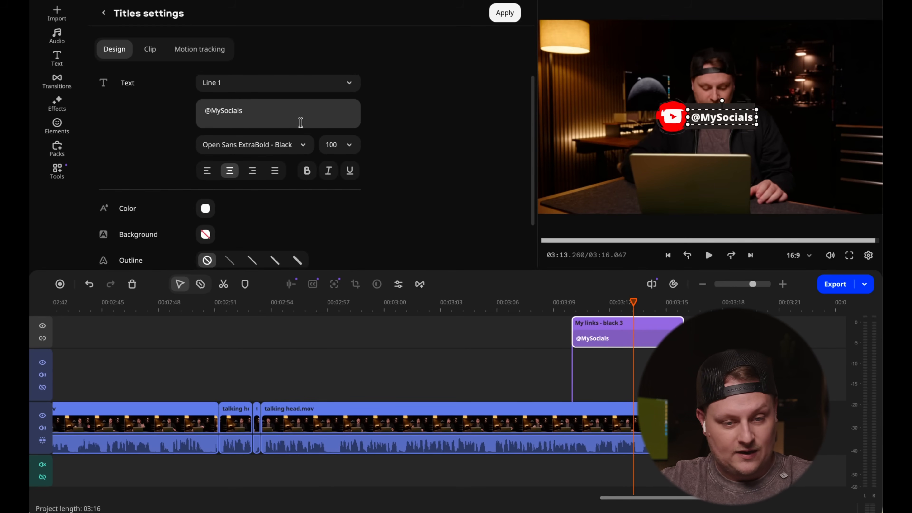
{"action": "scroll", "coordinate": [302, 124], "scroll_direction": "down", "scroll_amount": 3}
{"action": "scroll", "coordinate": [303, 127], "scroll_direction": "up", "scroll_amount": 2}
{"action": "left_click", "coordinate": [271, 104]}
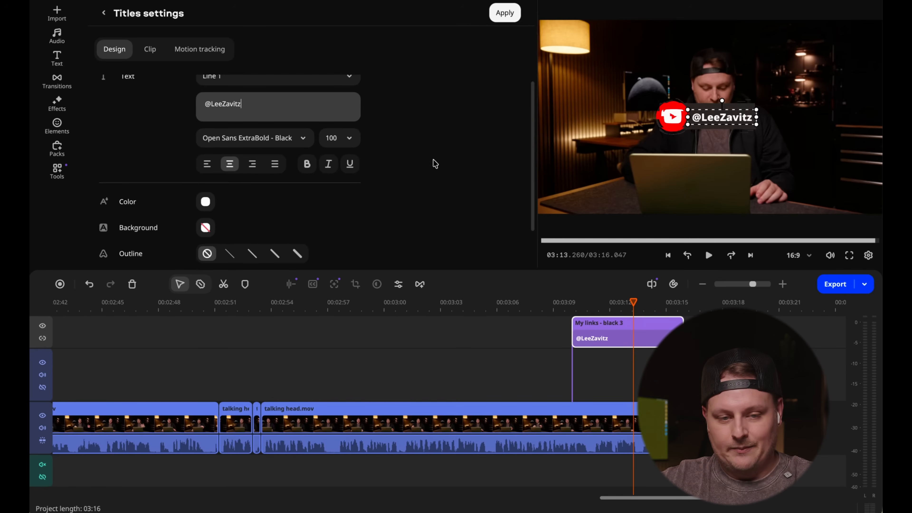
{"action": "scroll", "coordinate": [429, 157], "scroll_direction": "up", "scroll_amount": 1}
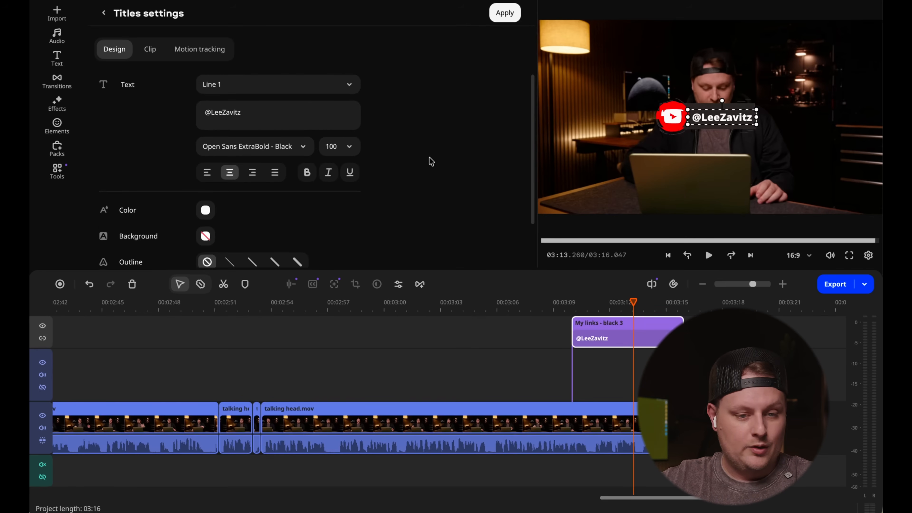
- Move the whole social link title, logo and text together, down to the bottom centre of the video frame
{"action": "left_click", "coordinate": [150, 49]}
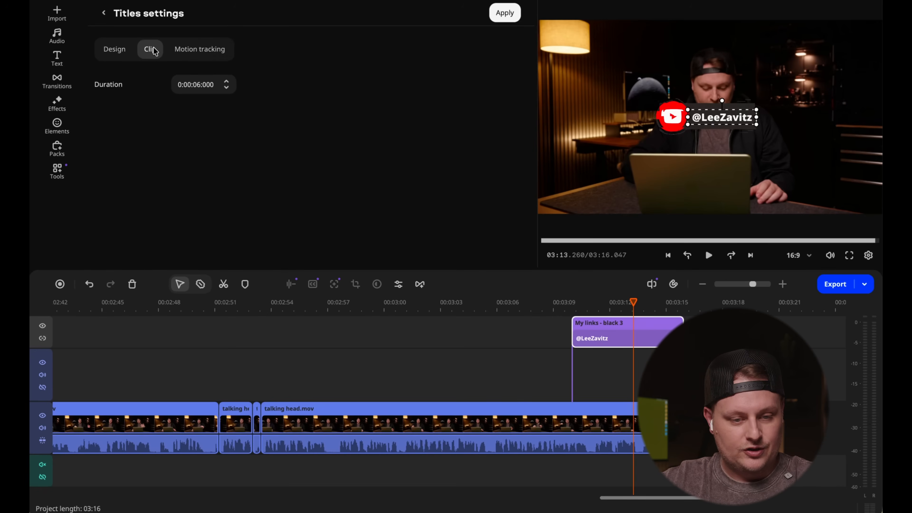
{"action": "left_click", "coordinate": [204, 50]}
{"action": "left_click", "coordinate": [113, 49]}
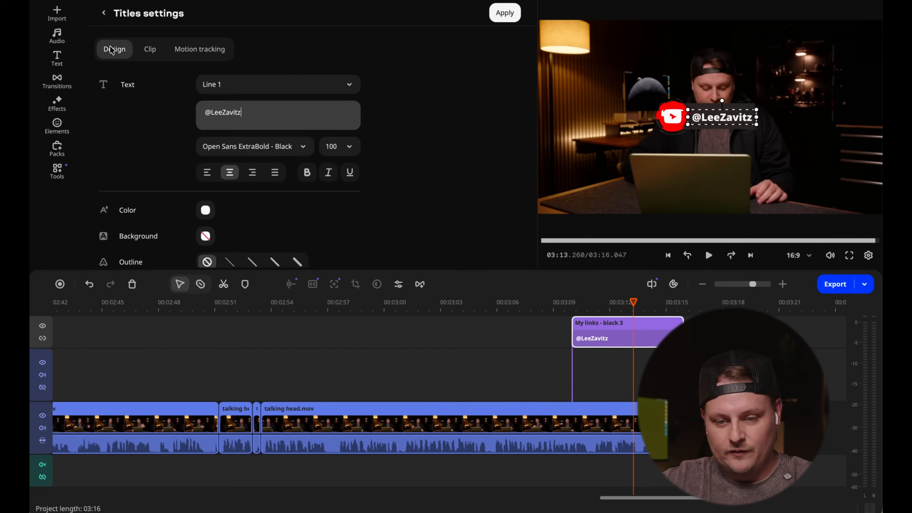
{"action": "left_click", "coordinate": [729, 110]}
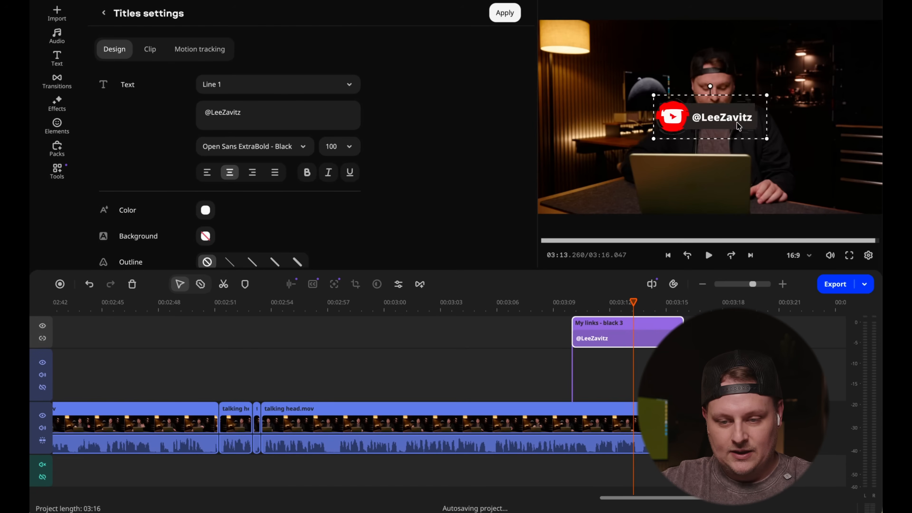
{"action": "left_click_drag", "start_coordinate": [729, 109], "coordinate": [732, 185]}
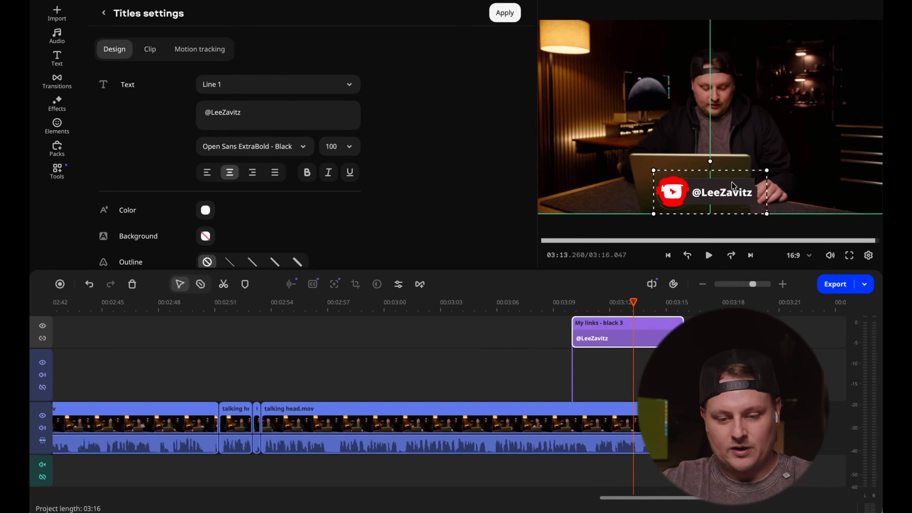
- Play the footage from shortly before the social link title to check its animation
{"action": "left_click", "coordinate": [536, 311]}
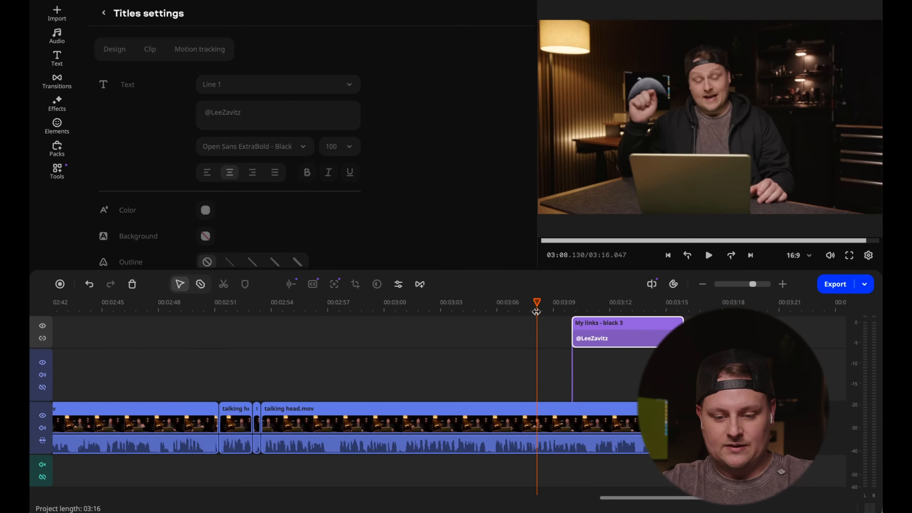
{"action": "key", "text": "space"}
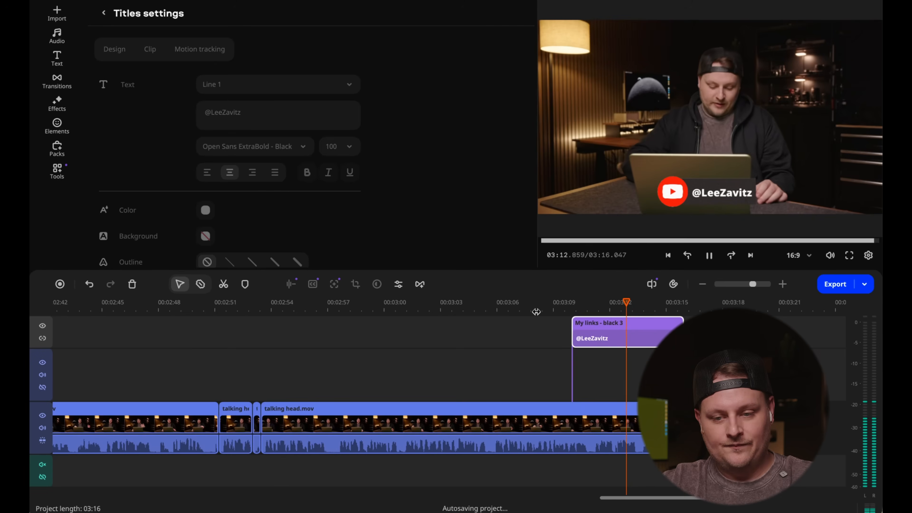
{"action": "key", "text": "space"}
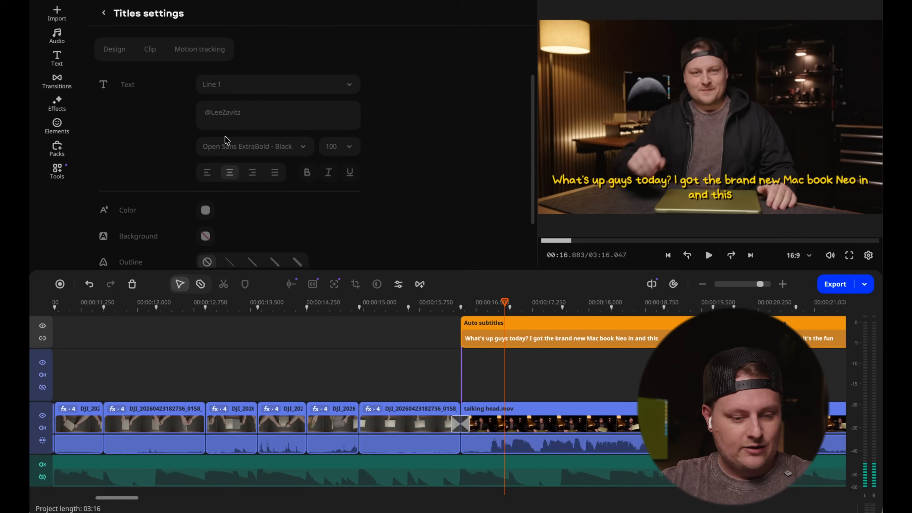
- Look over the sound effect categories and search the sounds library for "whip"
{"action": "left_click", "coordinate": [54, 33]}
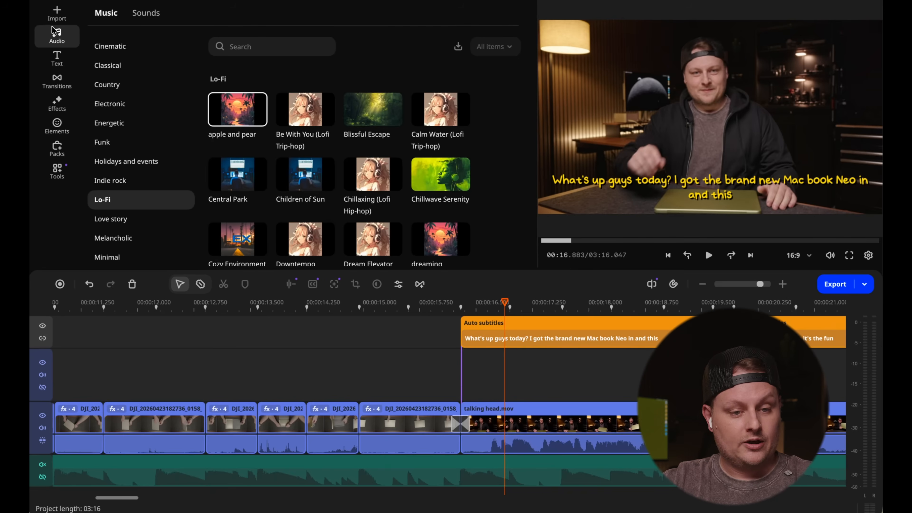
{"action": "left_click", "coordinate": [144, 13]}
{"action": "scroll", "coordinate": [131, 149], "scroll_direction": "down", "scroll_amount": 6}
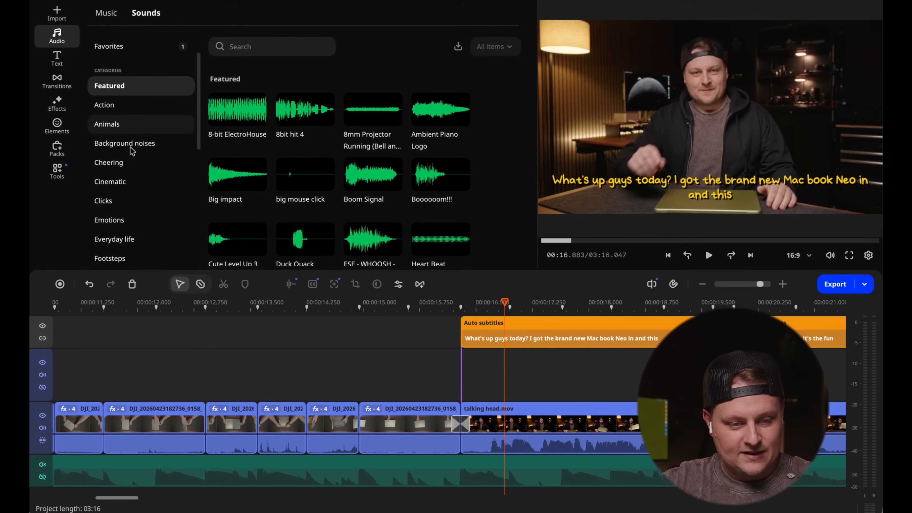
{"action": "scroll", "coordinate": [131, 149], "scroll_direction": "down", "scroll_amount": 3}
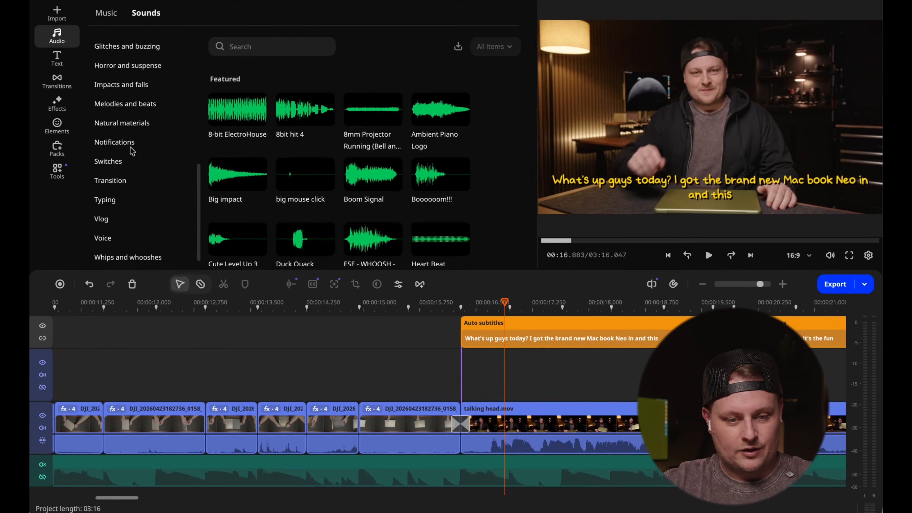
{"action": "left_click", "coordinate": [297, 45]}
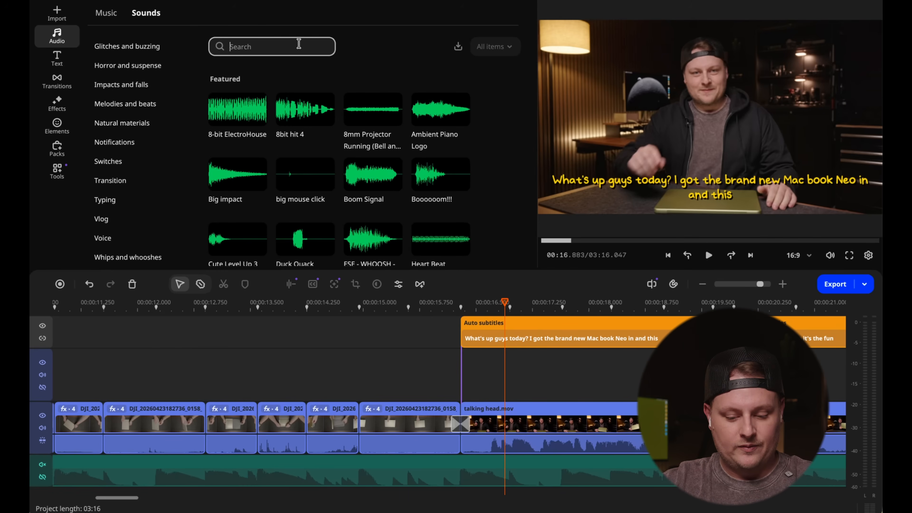
{"action": "type", "text": "whio"}
{"action": "key", "text": "BackSpace"}
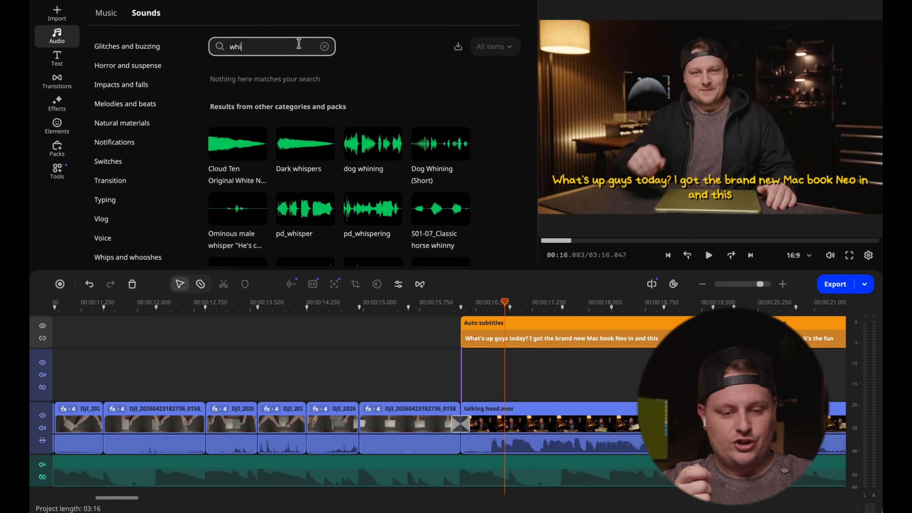
{"action": "type", "text": "p"}
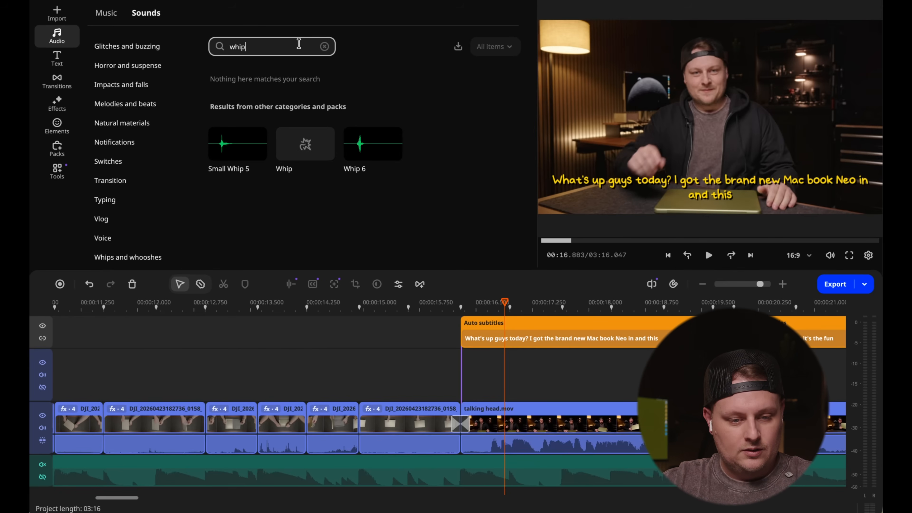
- Listen to the Small Whip 5 and Whip 6 sounds, mark Whip 6 as a favorite and open the favorite sounds
{"action": "left_click", "coordinate": [228, 153]}
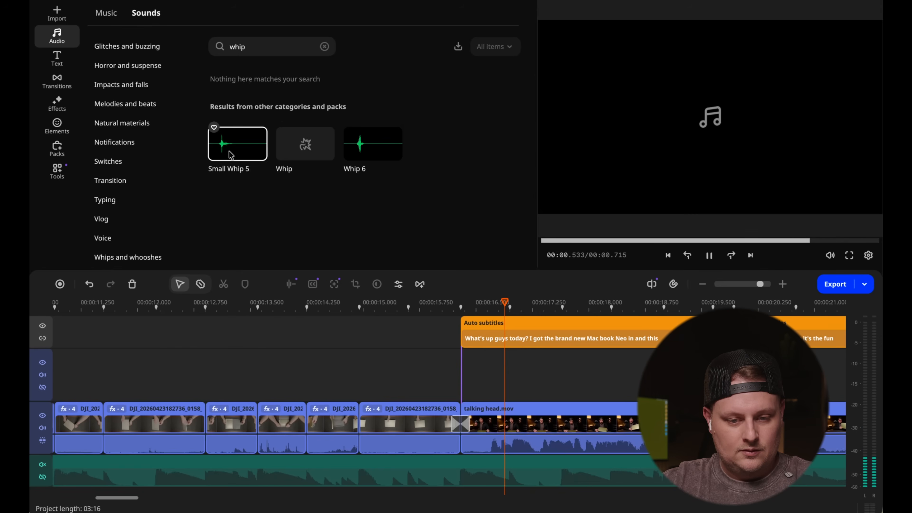
{"action": "left_click", "coordinate": [356, 149]}
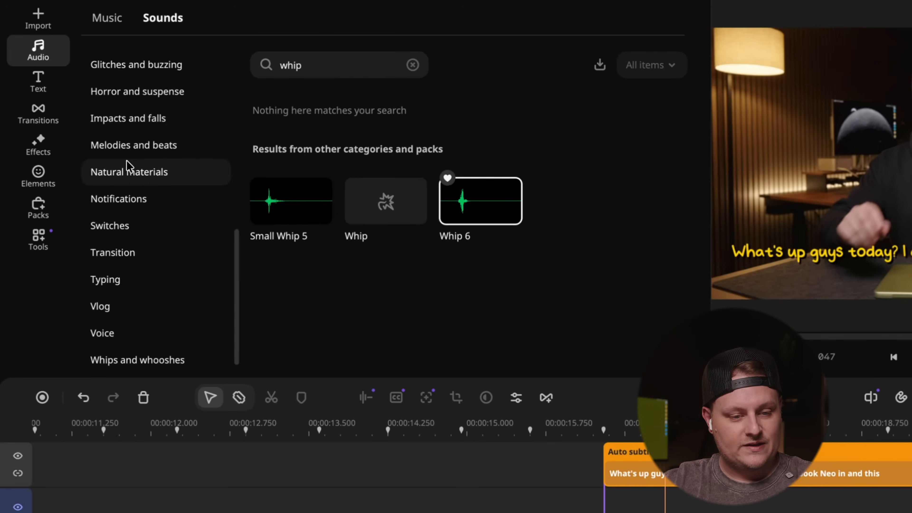
{"action": "scroll", "coordinate": [3, 147], "scroll_direction": "up", "scroll_amount": 10}
{"action": "left_click", "coordinate": [127, 93]}
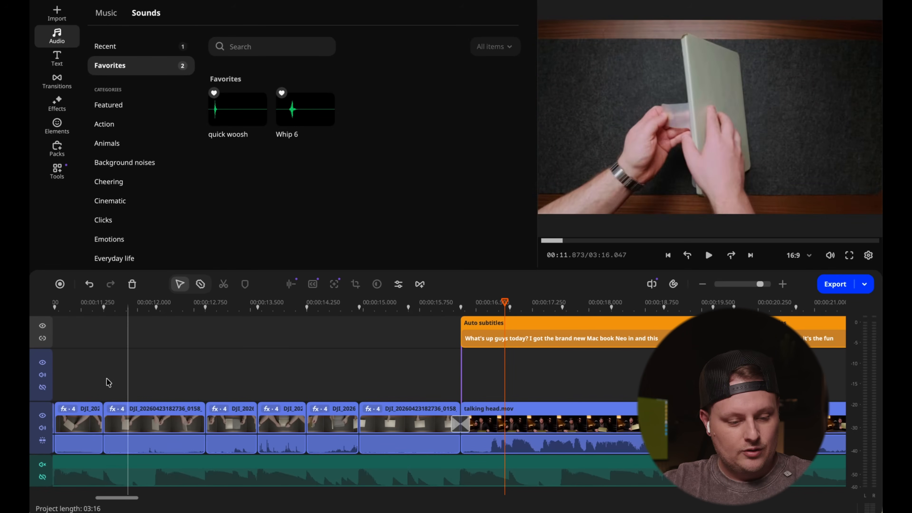
- Add an extra audio track below the music track
{"action": "right_click", "coordinate": [33, 467]}
{"action": "mouse_move", "coordinate": [98, 338]}
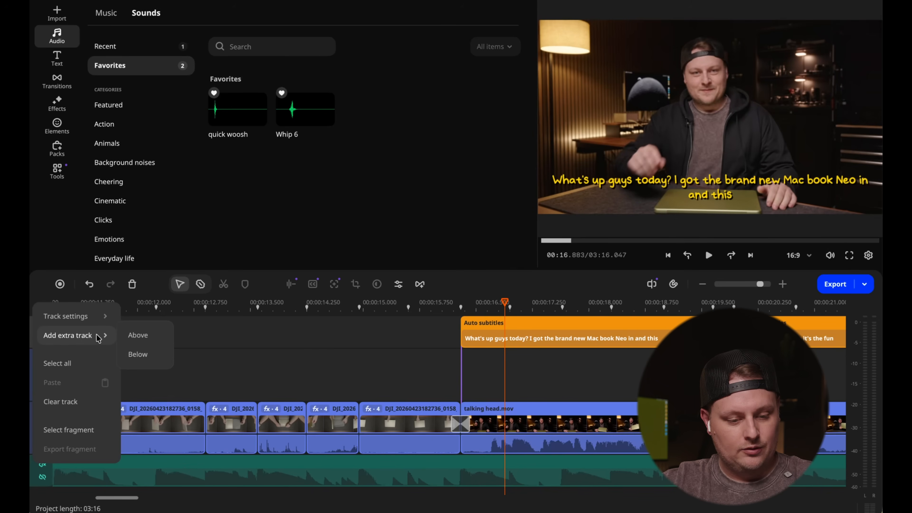
{"action": "left_click", "coordinate": [138, 354]}
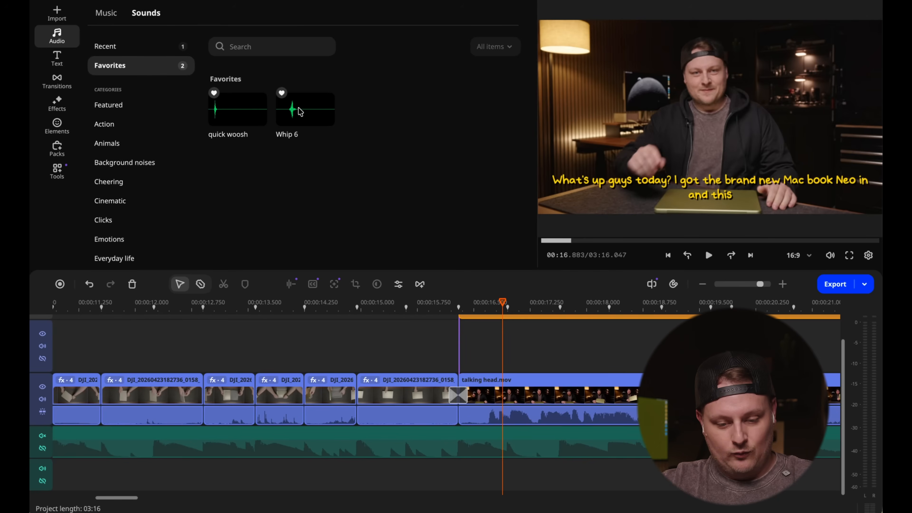
- Place the Whip 6 sound on the extra audio track beneath the transition from the overhead footage into the talking head clip
{"action": "left_click_drag", "start_coordinate": [299, 111], "coordinate": [478, 472]}
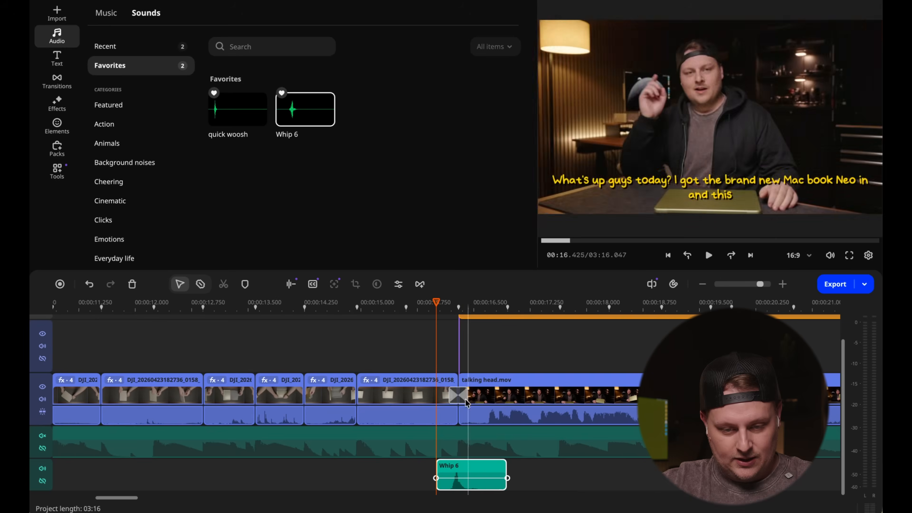
{"action": "left_click", "coordinate": [452, 309]}
{"action": "left_click_drag", "start_coordinate": [451, 309], "coordinate": [445, 304]}
{"action": "scroll", "coordinate": [449, 378], "scroll_direction": "down", "scroll_amount": 2}
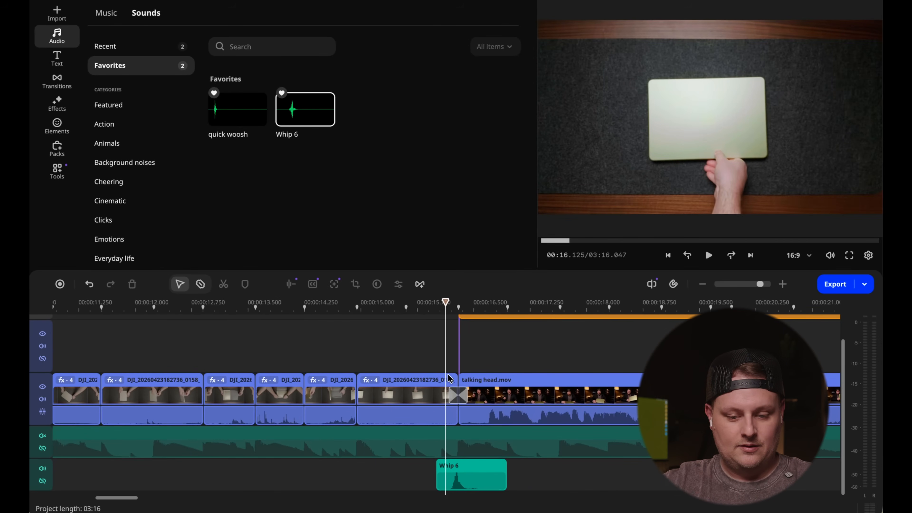
- Listen to the Whip 6 sound at the transition into the talking head clip, then unmute the music track and replay it
{"action": "key", "text": "space"}
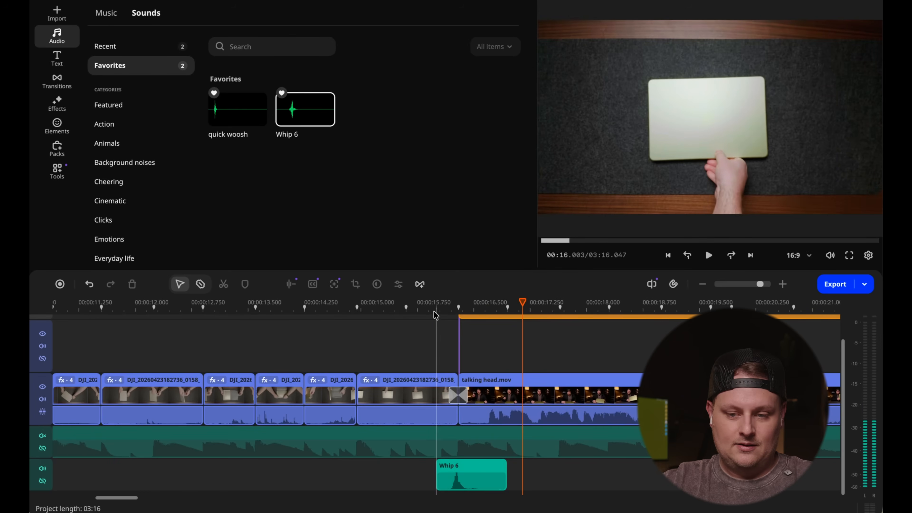
{"action": "key", "text": "space"}
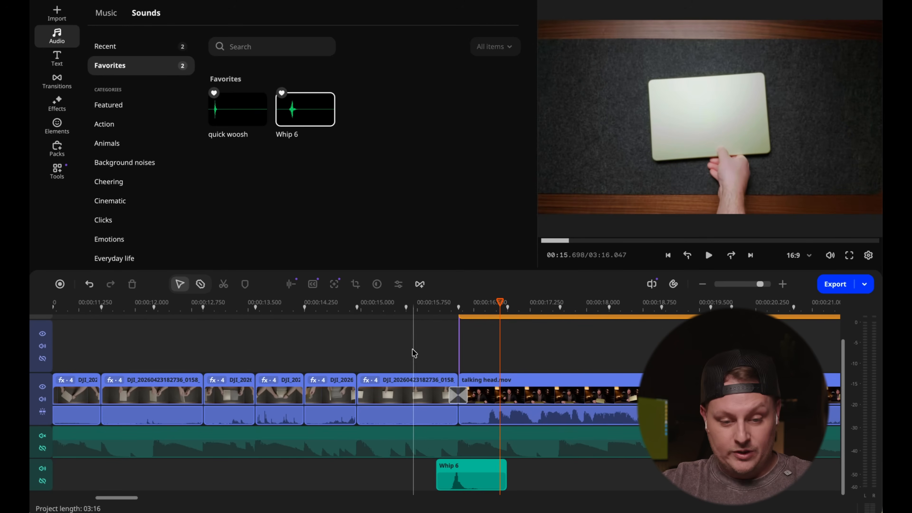
{"action": "left_click_drag", "start_coordinate": [420, 304], "coordinate": [383, 313]}
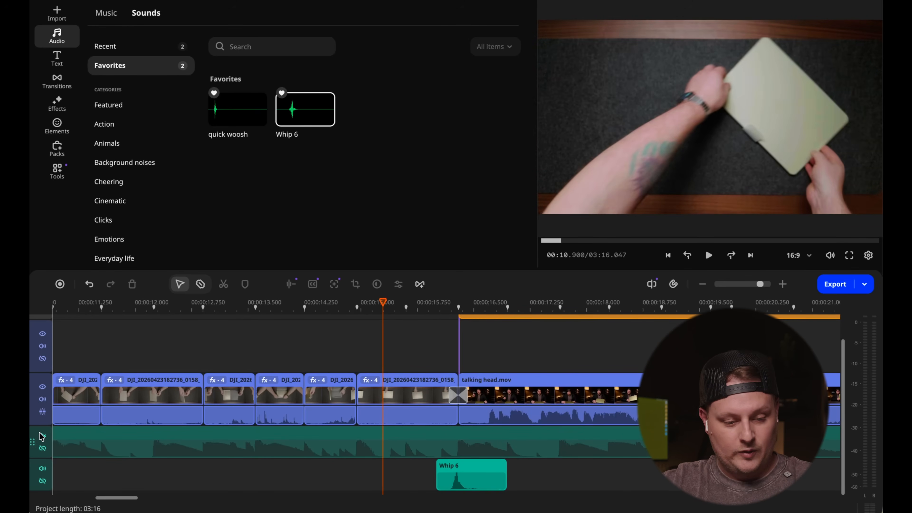
{"action": "key", "text": "space"}
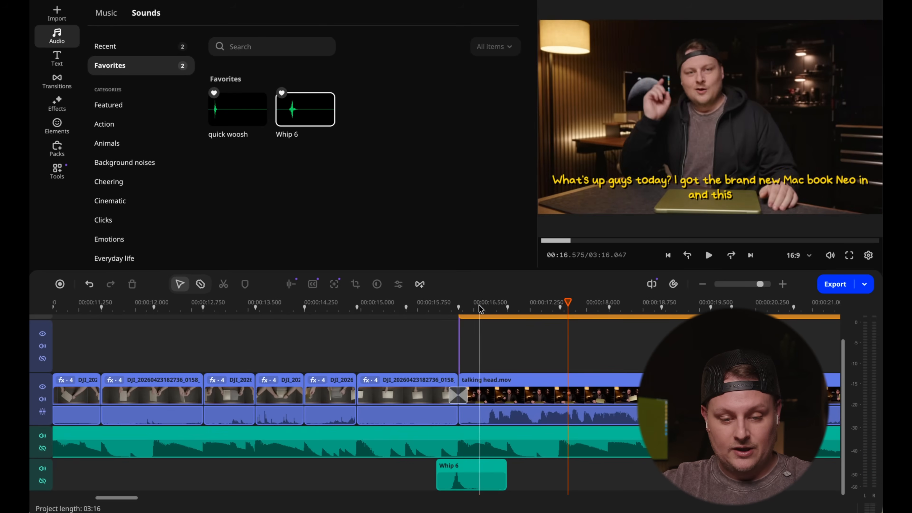
- Add a volume point to the music track at about 16.1 s, where the transition into the talking head clip begins
{"action": "left_click", "coordinate": [467, 308]}
{"action": "left_click", "coordinate": [461, 308]}
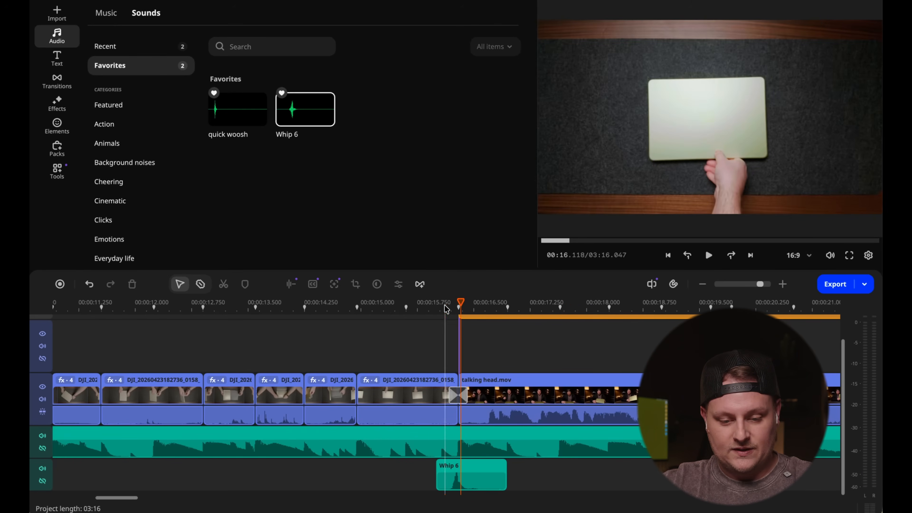
{"action": "left_click", "coordinate": [450, 443]}
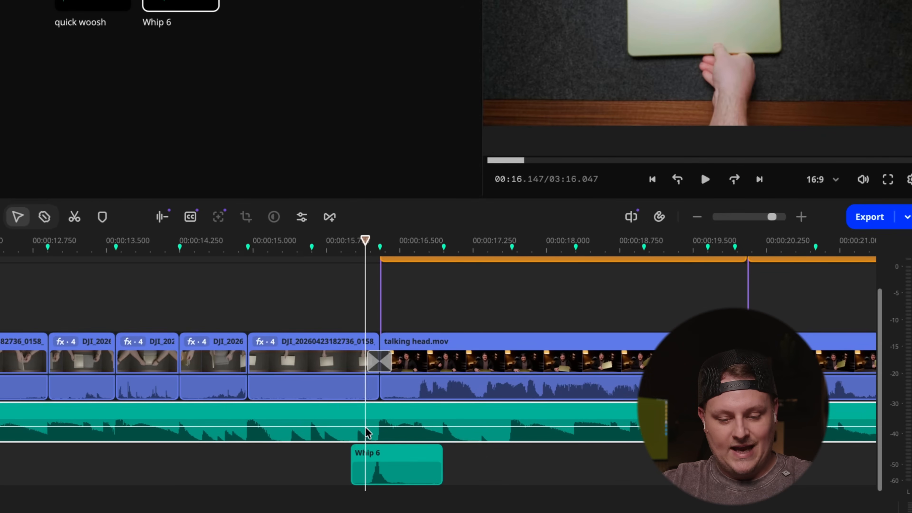
{"action": "right_click", "coordinate": [387, 438]}
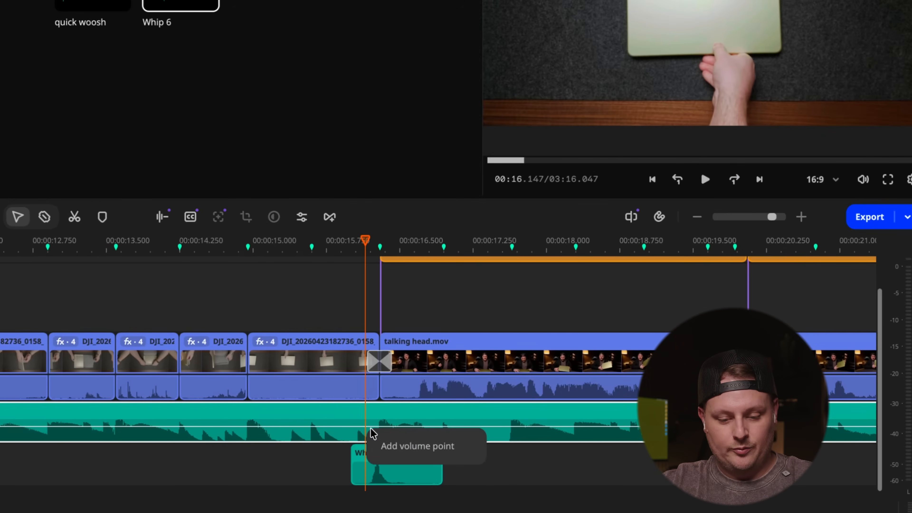
{"action": "left_click", "coordinate": [405, 448]}
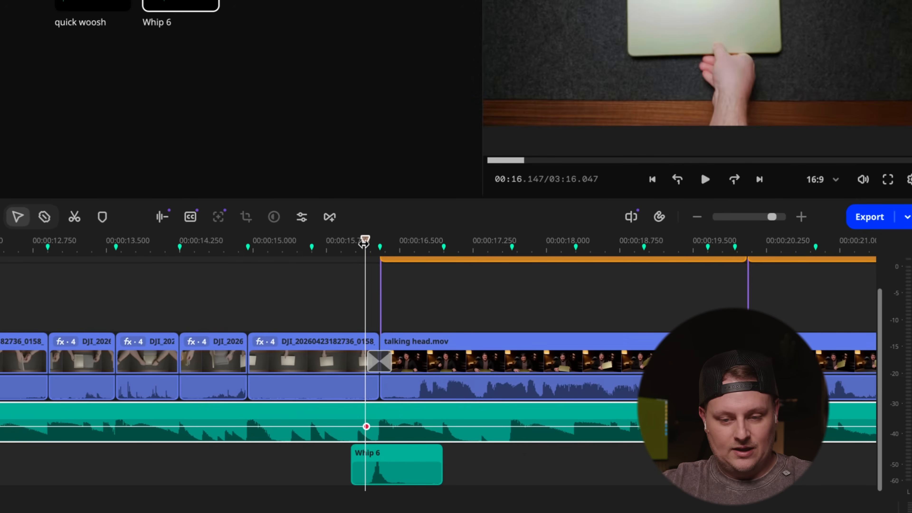
- Fade the music down under the talking head with a lowered second volume point at about 16.8 s, and listen to the result
{"action": "left_click_drag", "start_coordinate": [366, 240], "coordinate": [429, 241]}
{"action": "right_click", "coordinate": [431, 433]}
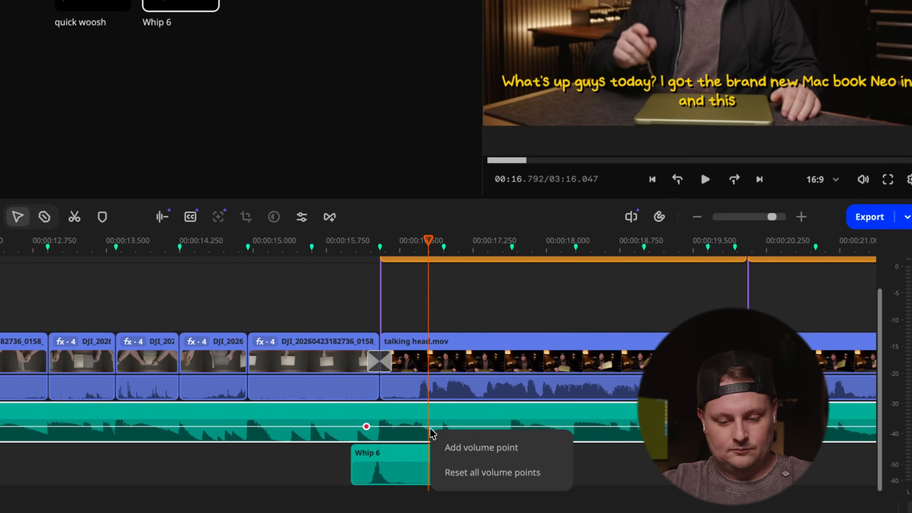
{"action": "left_click", "coordinate": [458, 448]}
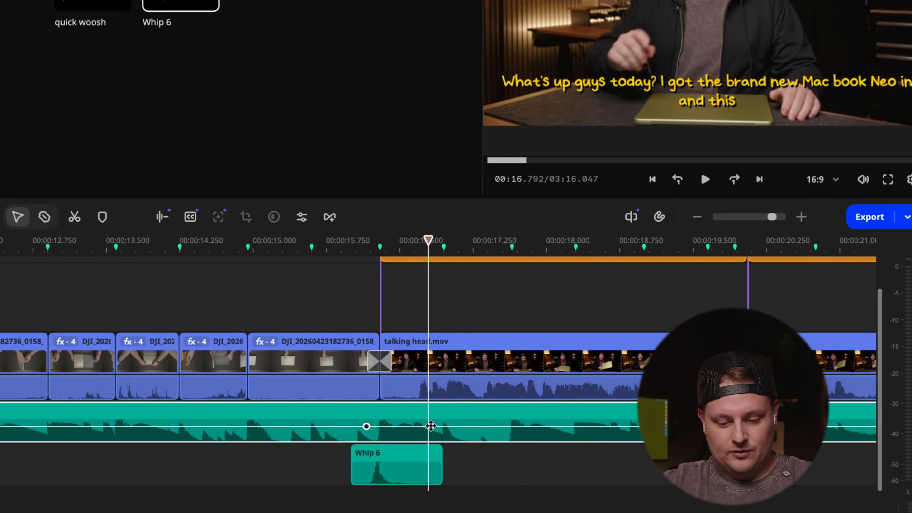
{"action": "left_click_drag", "start_coordinate": [430, 426], "coordinate": [430, 433]}
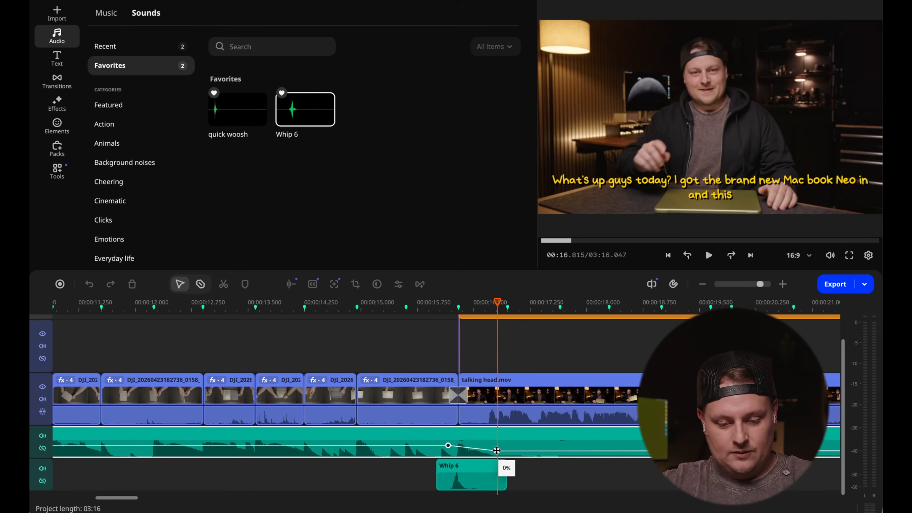
{"action": "left_click_drag", "start_coordinate": [496, 450], "coordinate": [497, 450]}
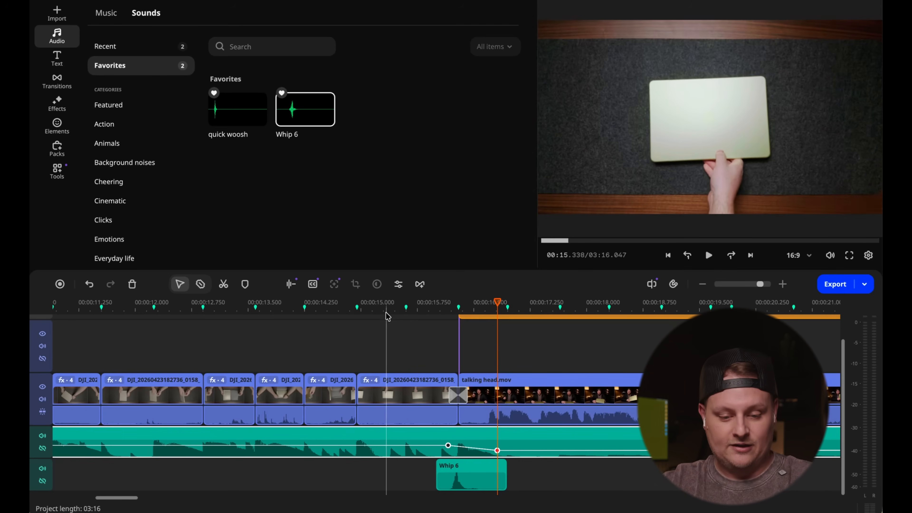
{"action": "key", "text": "space"}
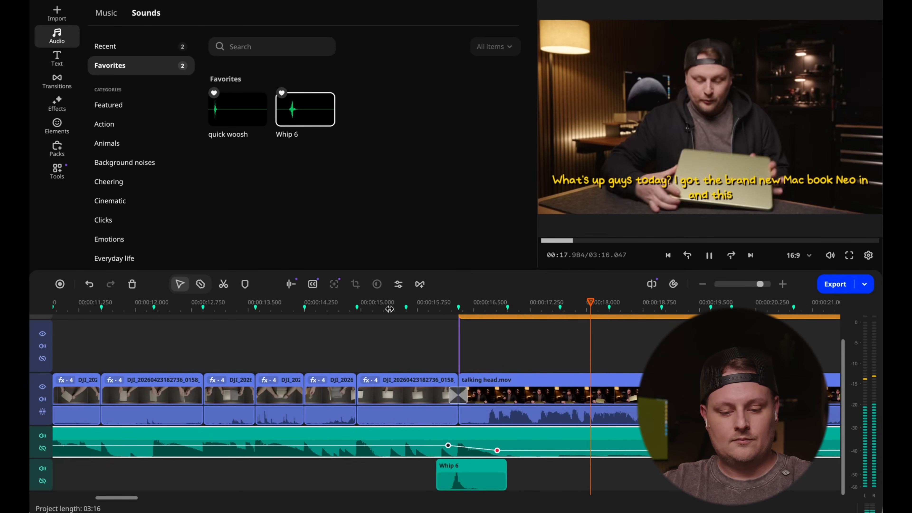
{"action": "left_click", "coordinate": [393, 308]}
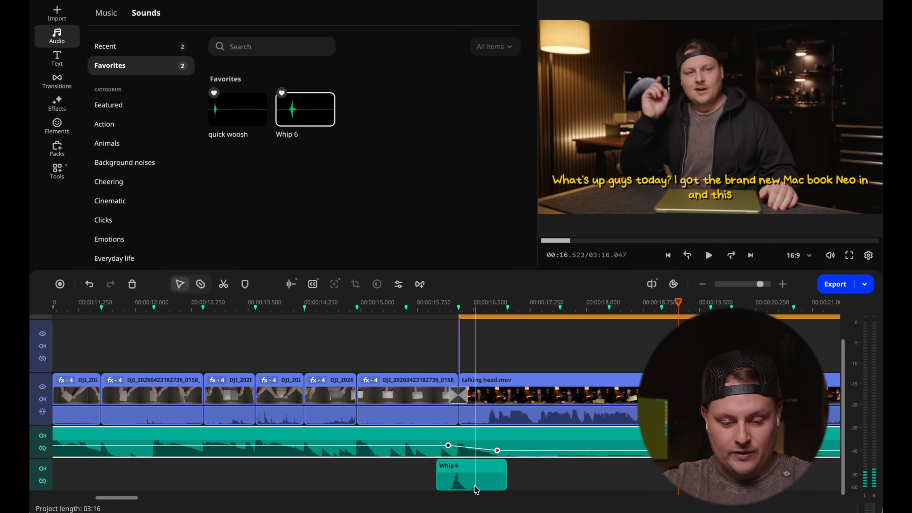
- Lower the volume of the Whip 6 sound to about 49%
{"action": "left_click", "coordinate": [472, 479]}
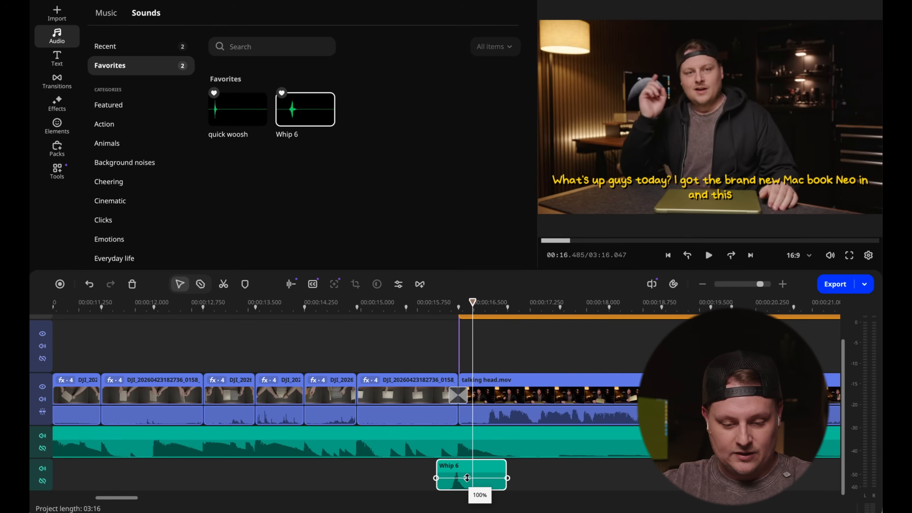
{"action": "left_click_drag", "start_coordinate": [467, 477], "coordinate": [467, 478]}
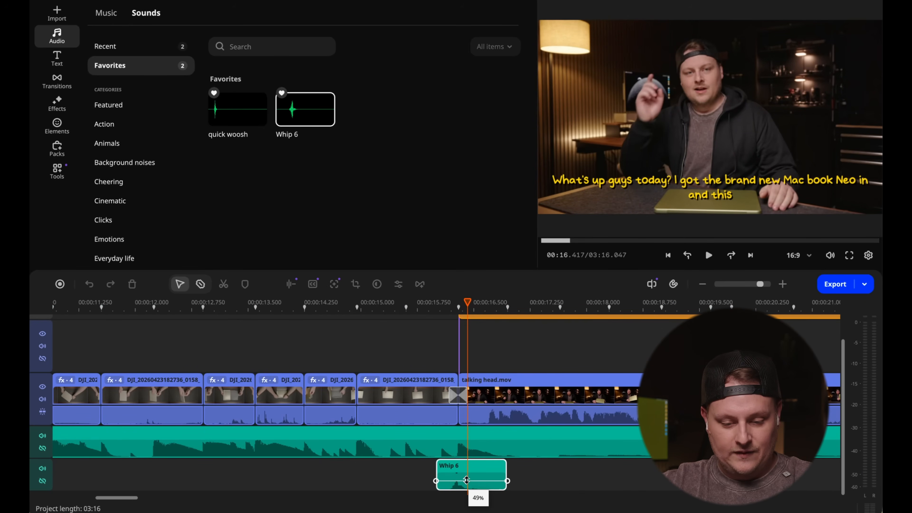
{"action": "left_click_drag", "start_coordinate": [466, 480], "coordinate": [465, 479]}
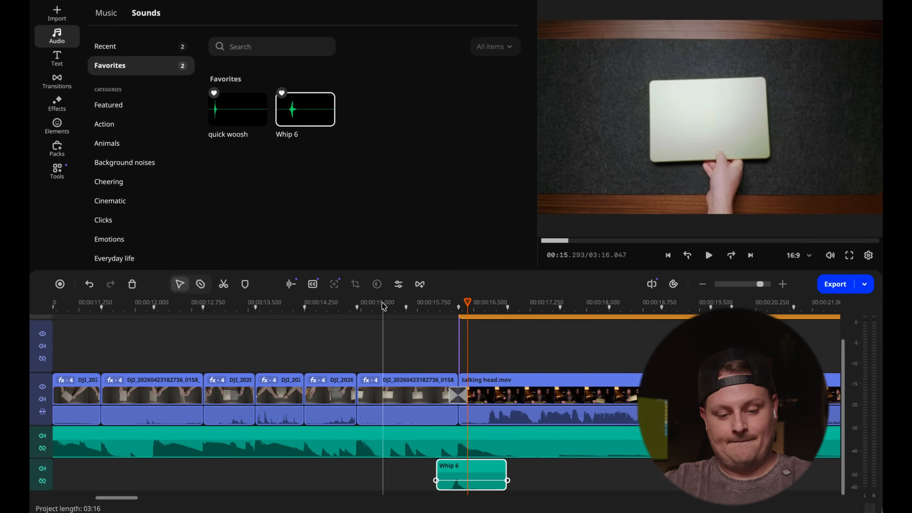
- Play back the transition to check the sound balance, and return to the start of the talking head clip
{"action": "key", "text": "space"}
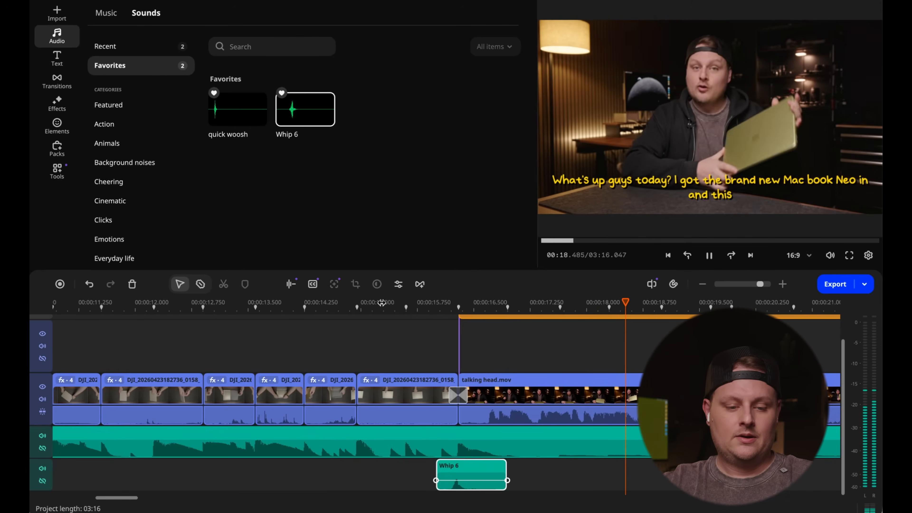
{"action": "left_click", "coordinate": [437, 304]}
{"action": "left_click_drag", "start_coordinate": [437, 304], "coordinate": [383, 308]}
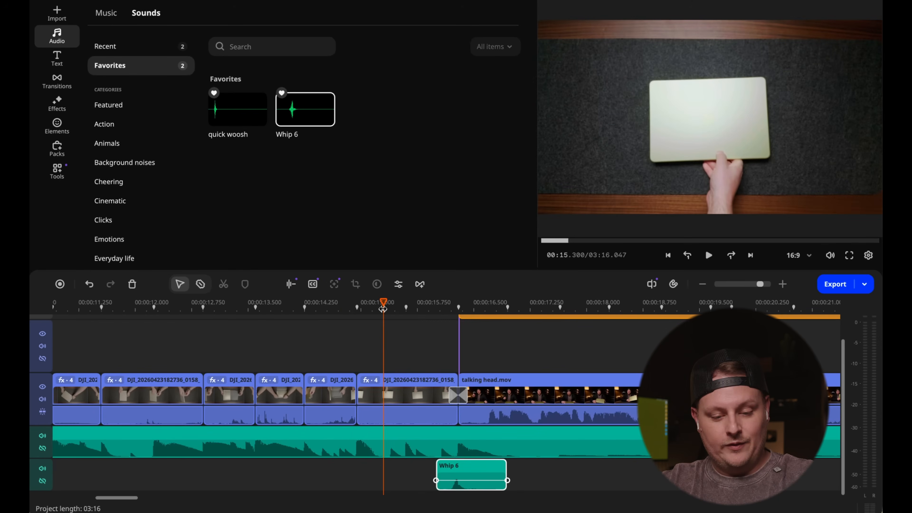
{"action": "scroll", "coordinate": [383, 308], "scroll_direction": "down", "scroll_amount": 5}
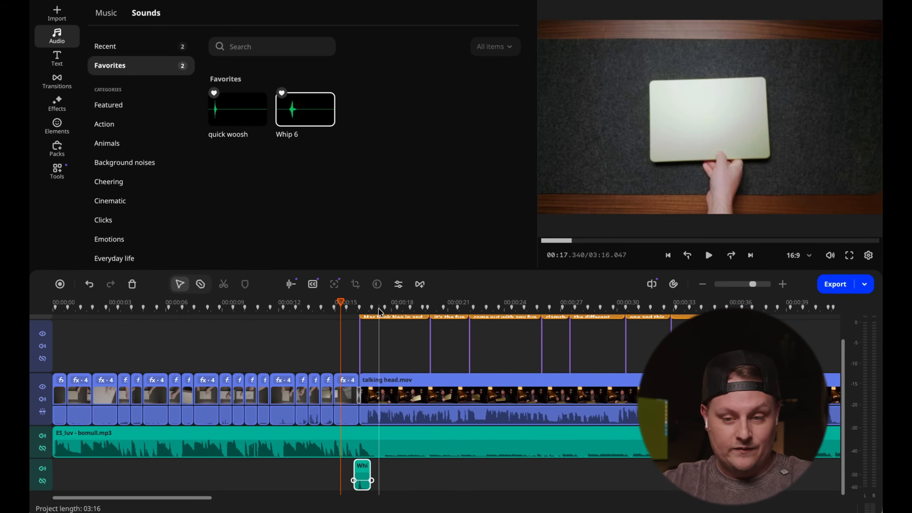
{"action": "left_click_drag", "start_coordinate": [316, 311], "coordinate": [360, 316]}
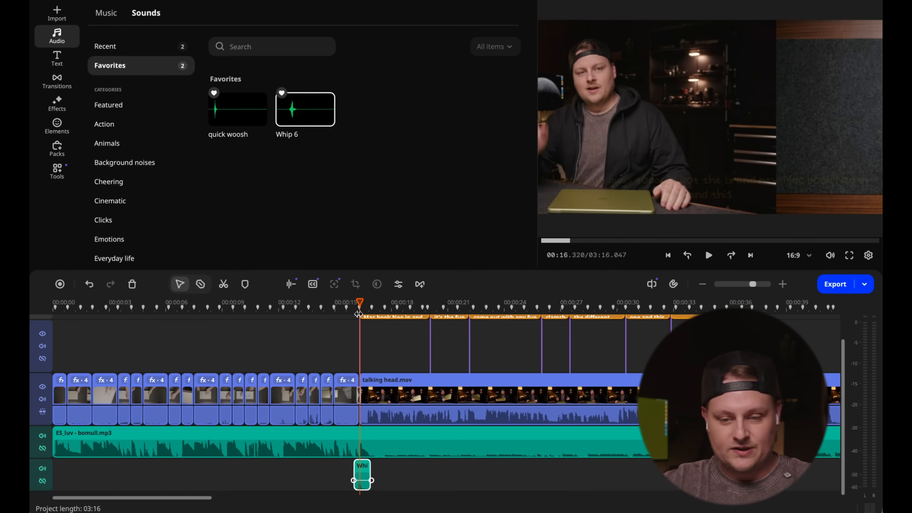